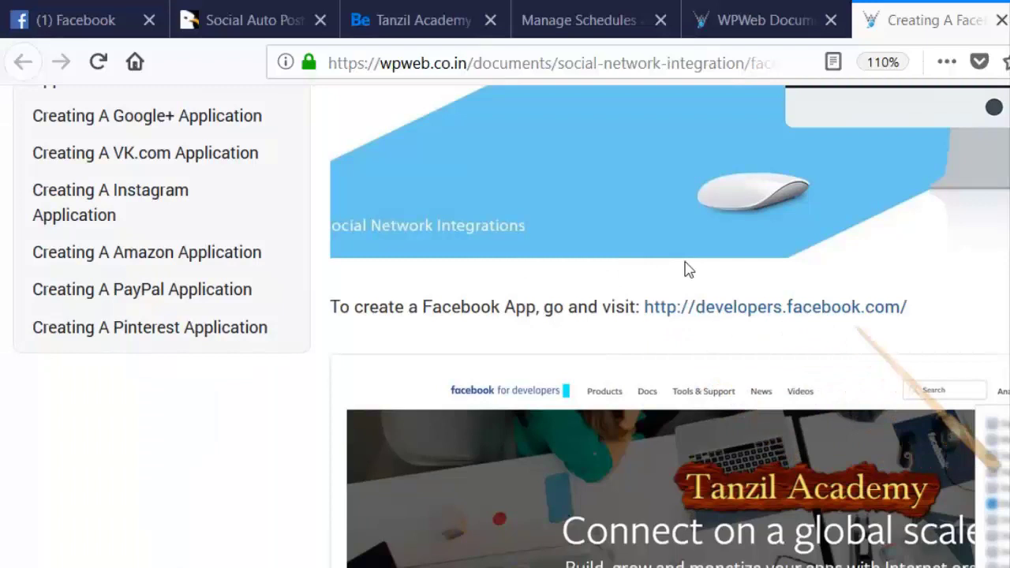
# - Read the guide's instructions on visiting the Facebook developers site, creating a new App ID and passing the security check
pyautogui.scroll(-5, 687, 269)
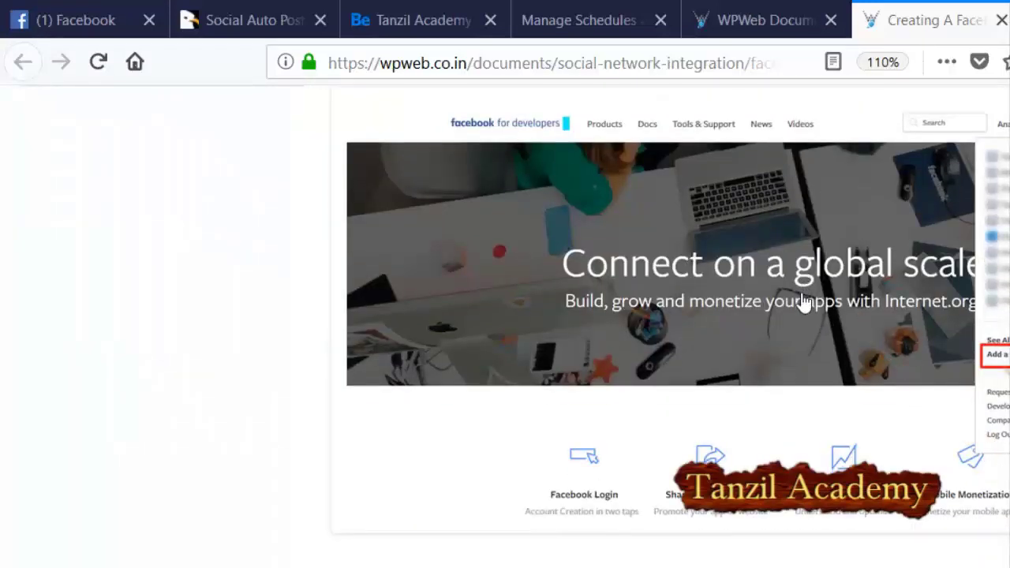
pyautogui.scroll(-6, 834, 300)
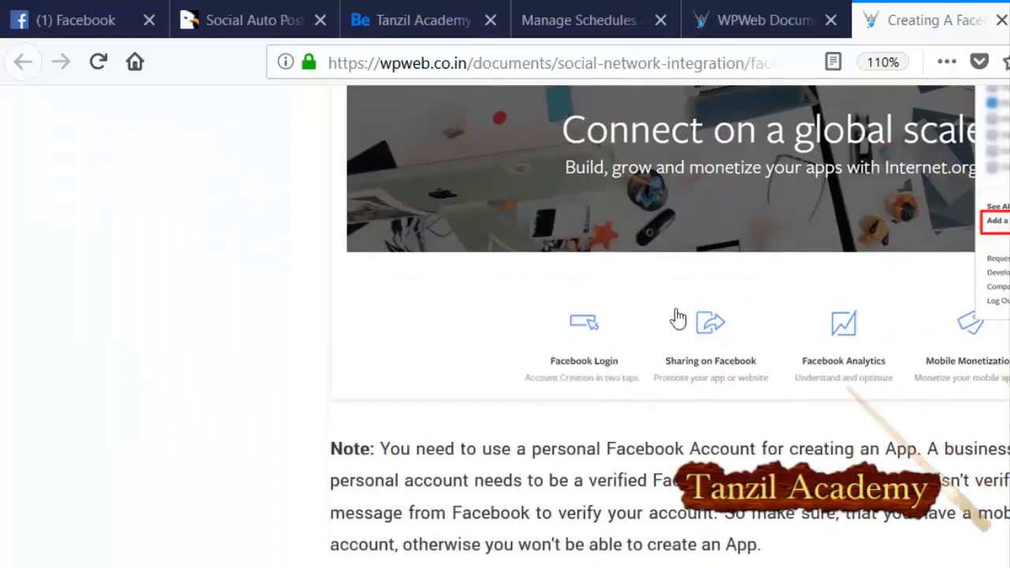
pyautogui.scroll(-7, 676, 315)
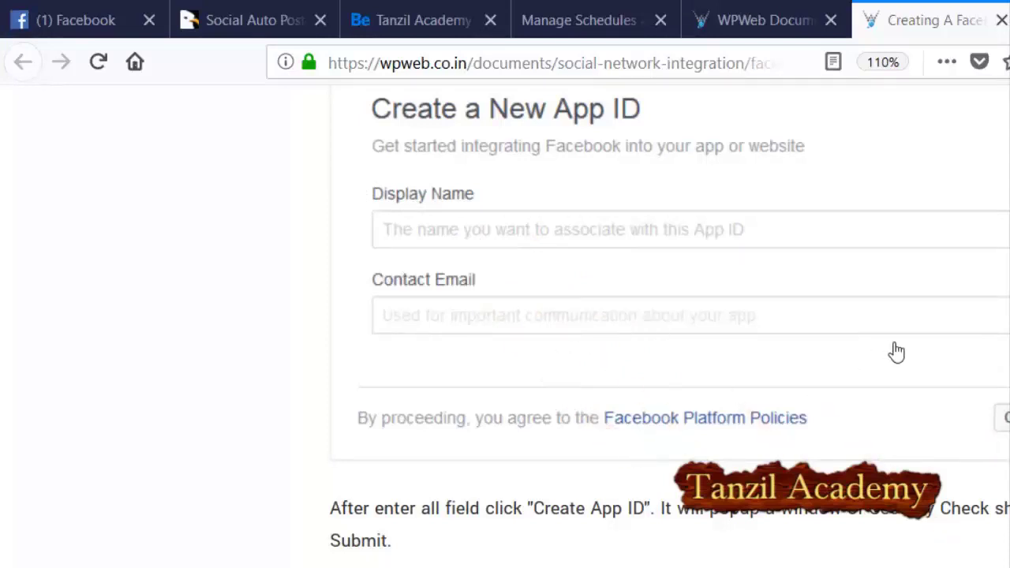
pyautogui.scroll(-3, 896, 352)
pyautogui.scroll(-3, 830, 344)
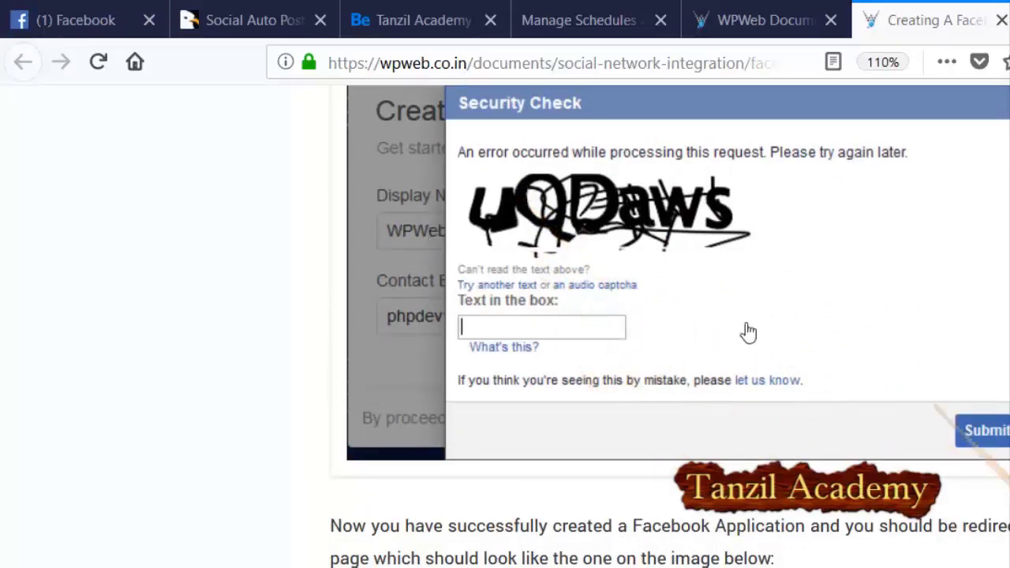
# - Review the guide's instructions for setting up the Facebook Login product, choosing the Web platform and entering the site URL
pyautogui.scroll(-7, 831, 372)
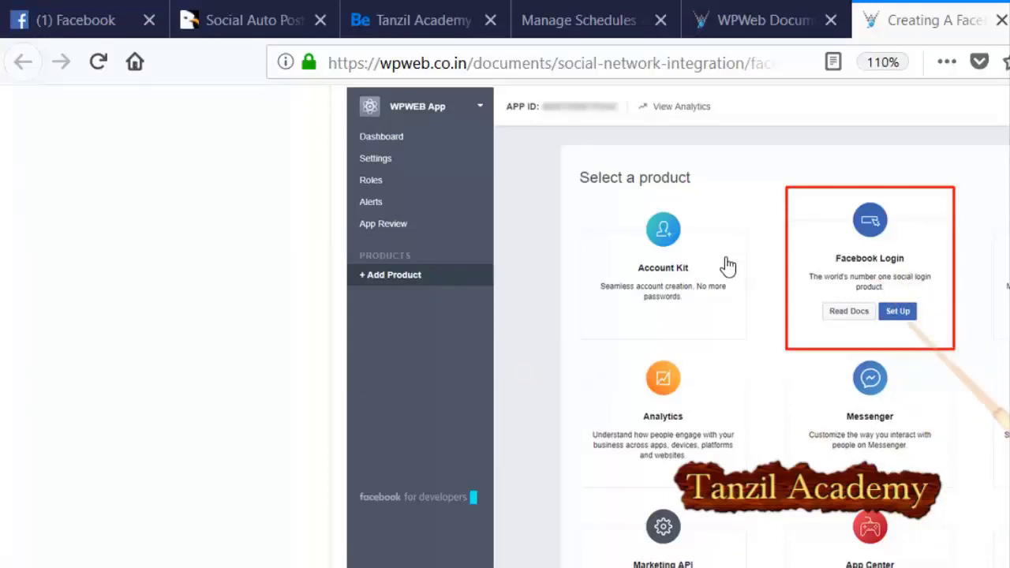
pyautogui.scroll(-10, 728, 266)
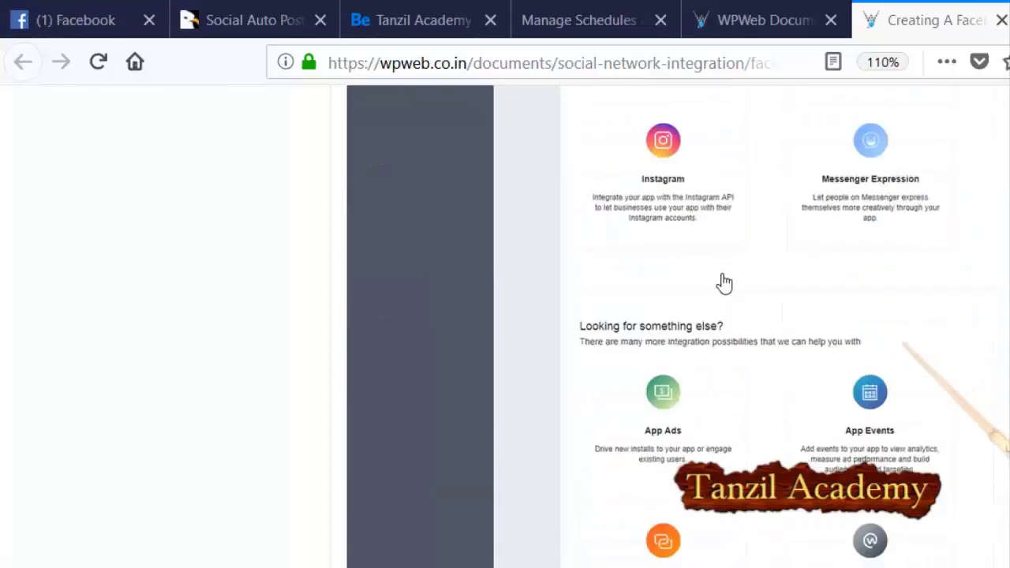
pyautogui.scroll(10, 734, 288)
pyautogui.scroll(-10, 739, 293)
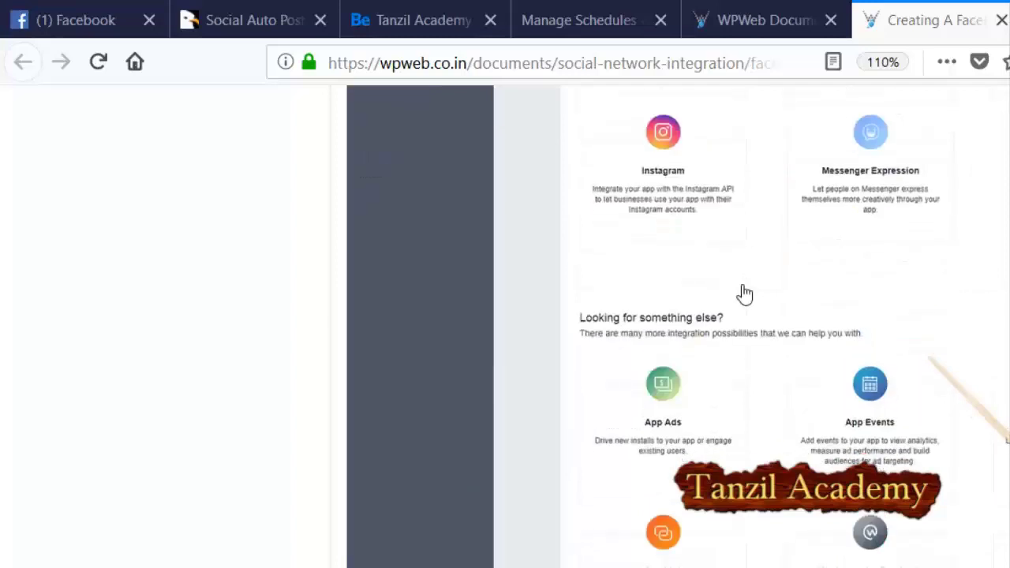
pyautogui.scroll(-10, 739, 292)
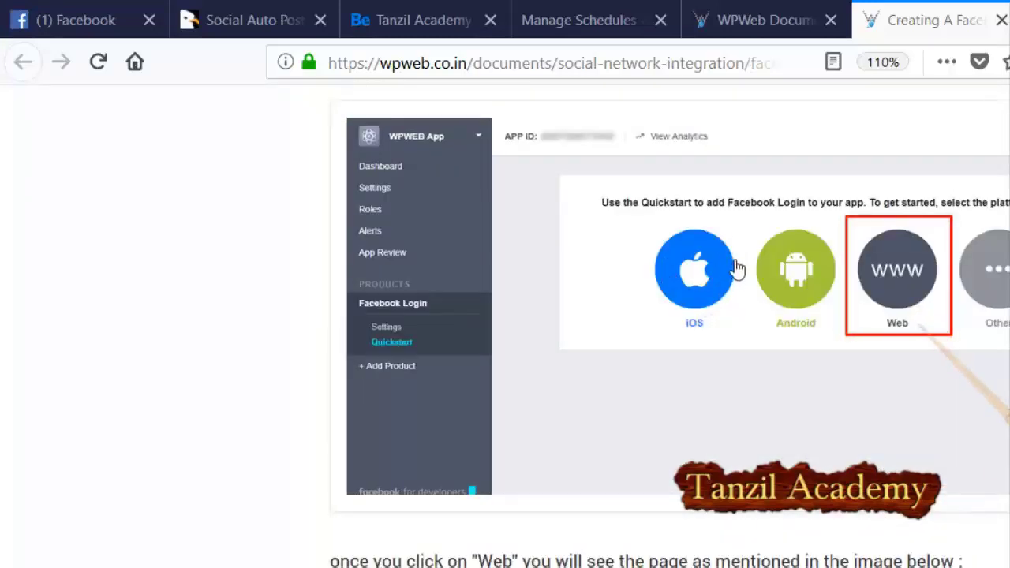
pyautogui.scroll(-10, 735, 270)
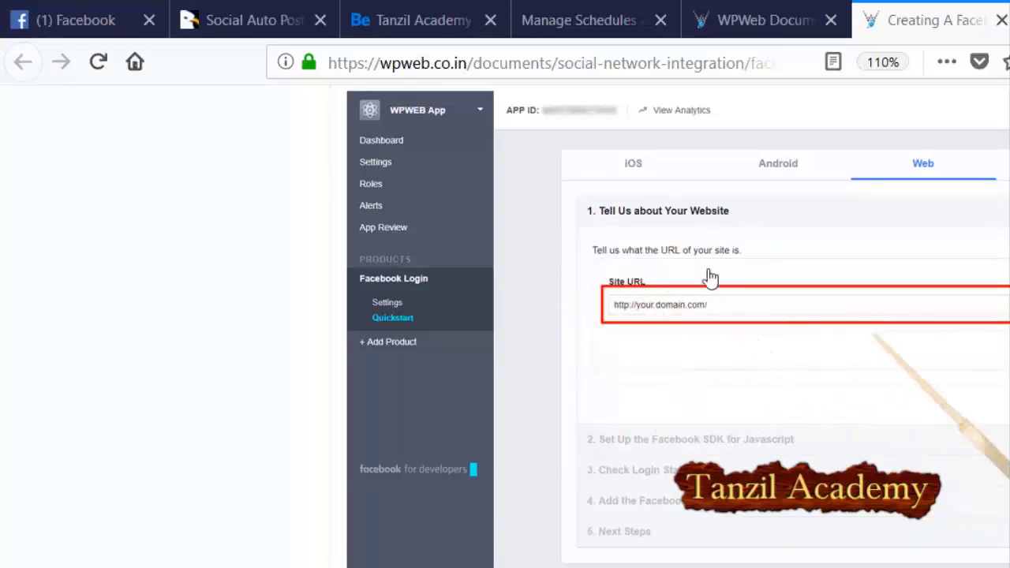
# - Examine the guide's Basic settings example, focusing on the App Domains and Site URL fields
pyautogui.scroll(-9, 848, 293)
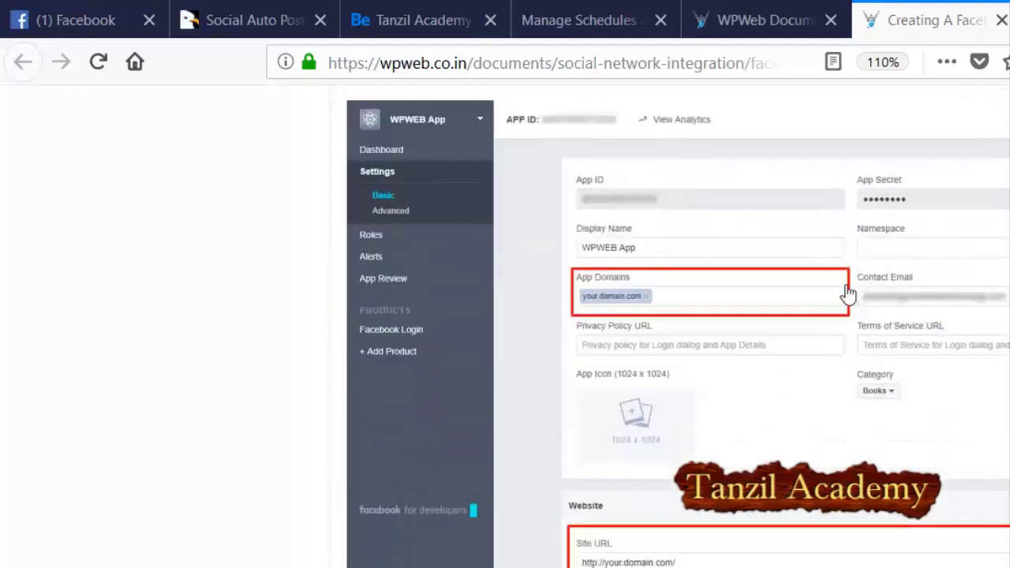
pyautogui.scroll(3, 737, 297)
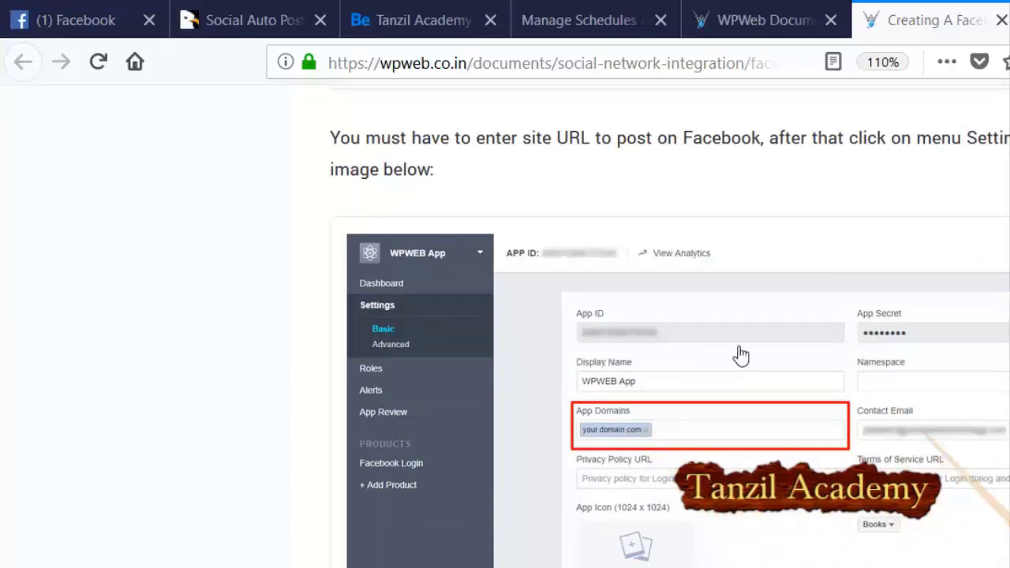
pyautogui.scroll(-3, 740, 355)
pyautogui.scroll(5, 740, 355)
pyautogui.scroll(-5, 740, 355)
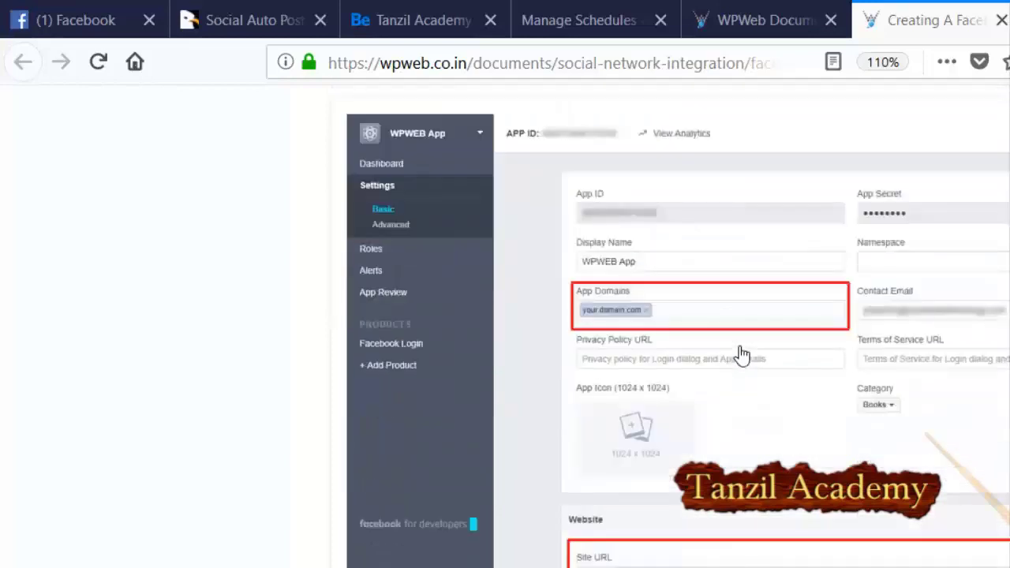
pyautogui.scroll(-3, 740, 355)
pyautogui.scroll(2, 739, 355)
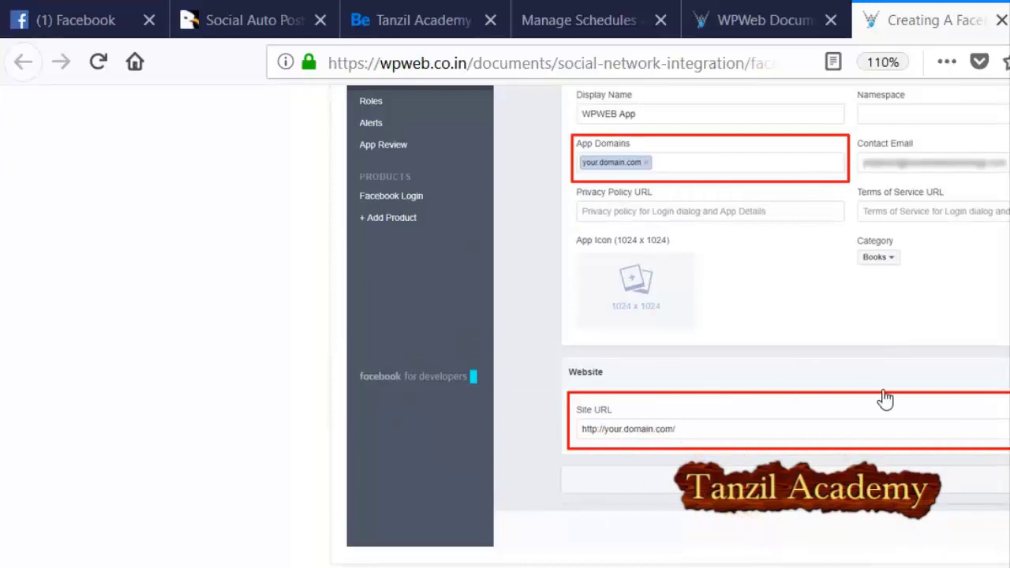
pyautogui.scroll(3, 827, 406)
pyautogui.scroll(-3, 730, 330)
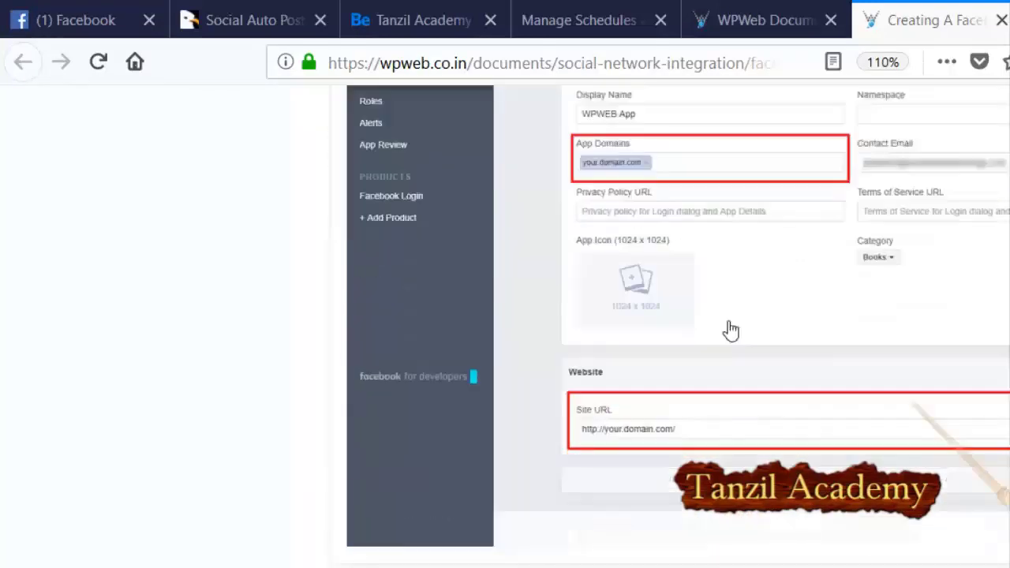
# - Study the guide's Valid OAuth Redirect URIs and Deauthorize Callback URL settings for Social Auto Poster and WooCommerce Social Login
pyautogui.scroll(-5, 879, 423)
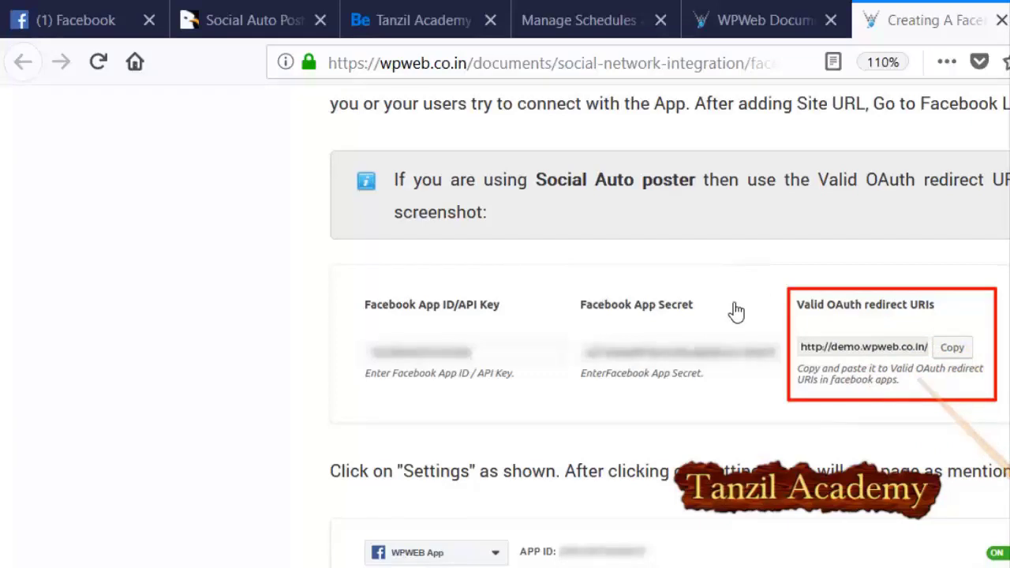
pyautogui.scroll(3, 736, 312)
pyautogui.scroll(-3, 689, 386)
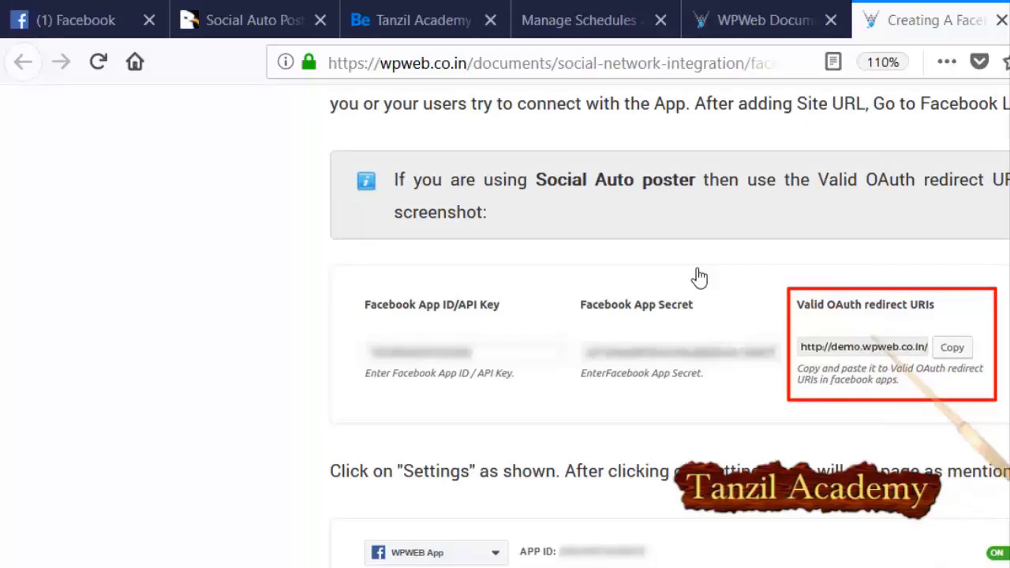
pyautogui.scroll(-3, 695, 280)
pyautogui.scroll(-3, 623, 410)
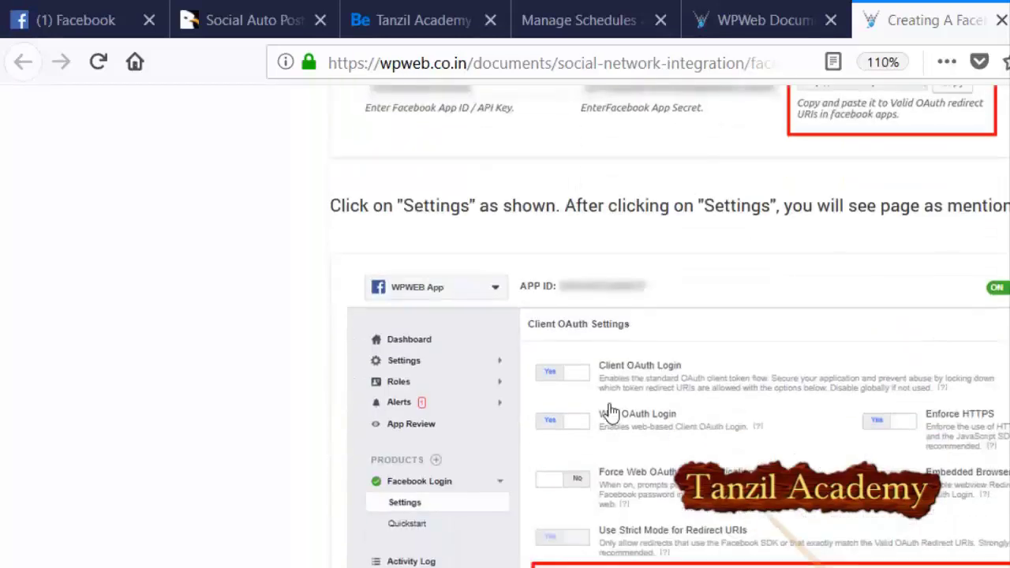
pyautogui.scroll(-3, 542, 331)
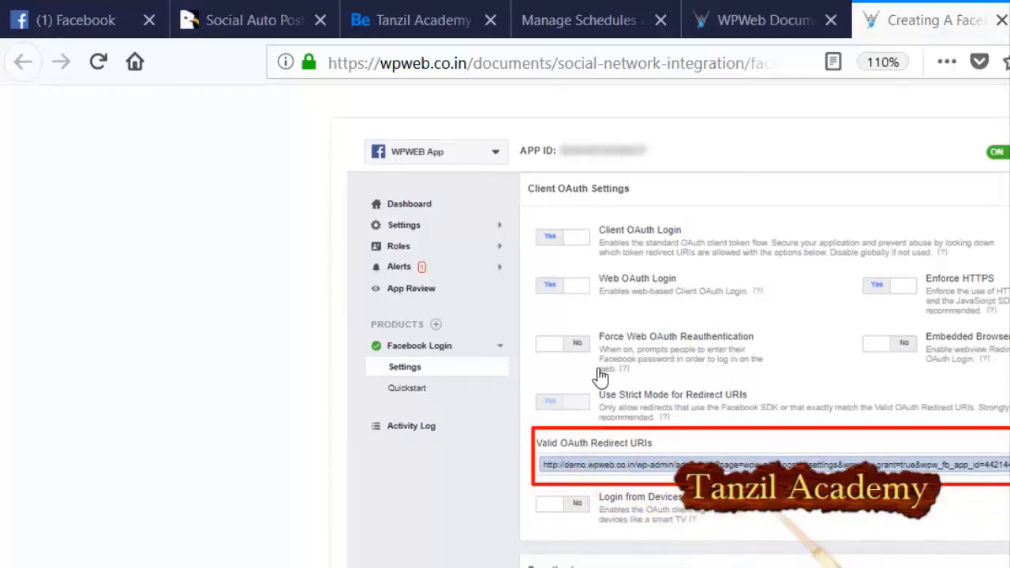
pyautogui.scroll(-3, 560, 385)
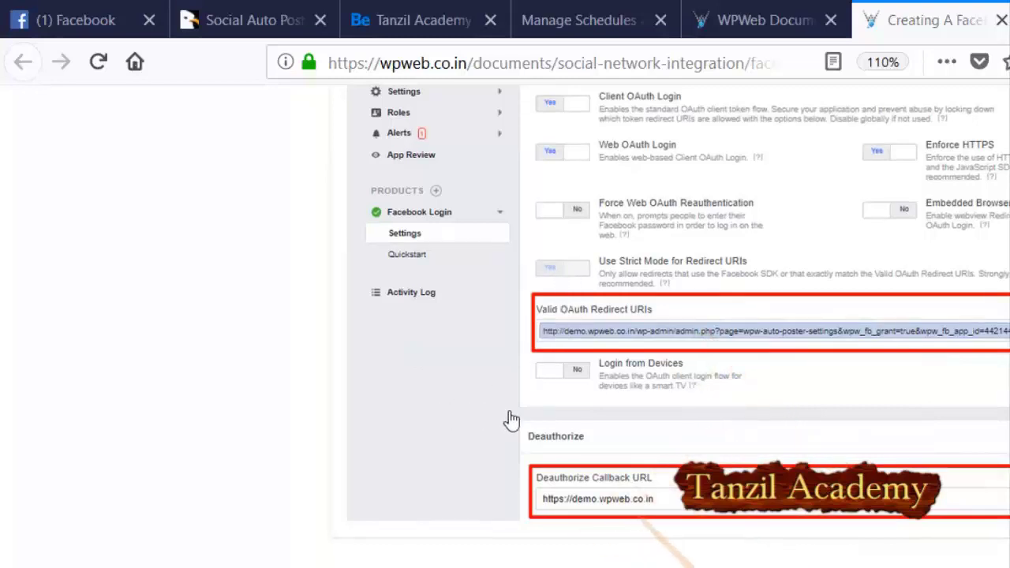
pyautogui.scroll(-3, 544, 407)
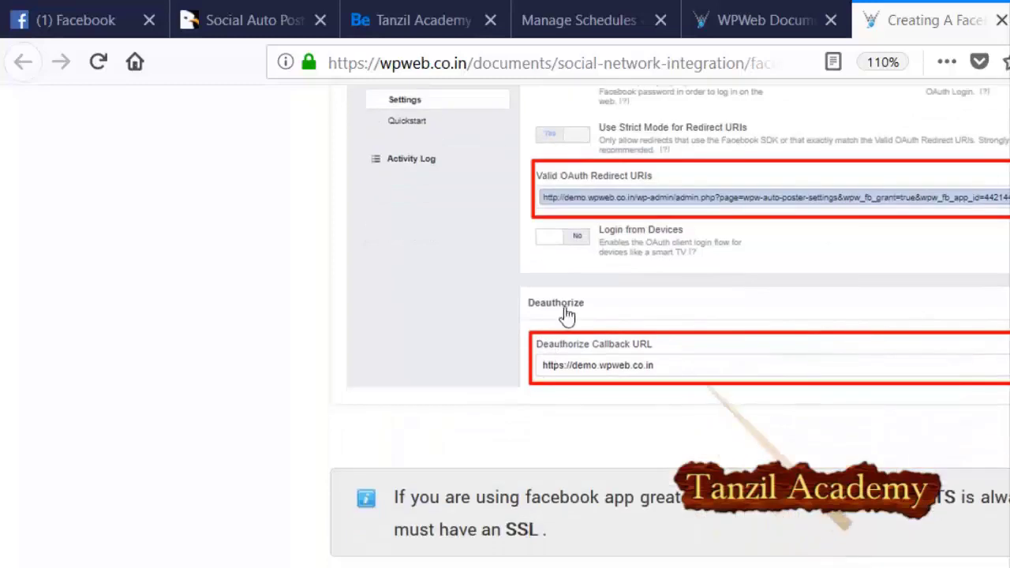
pyautogui.scroll(-10, 567, 314)
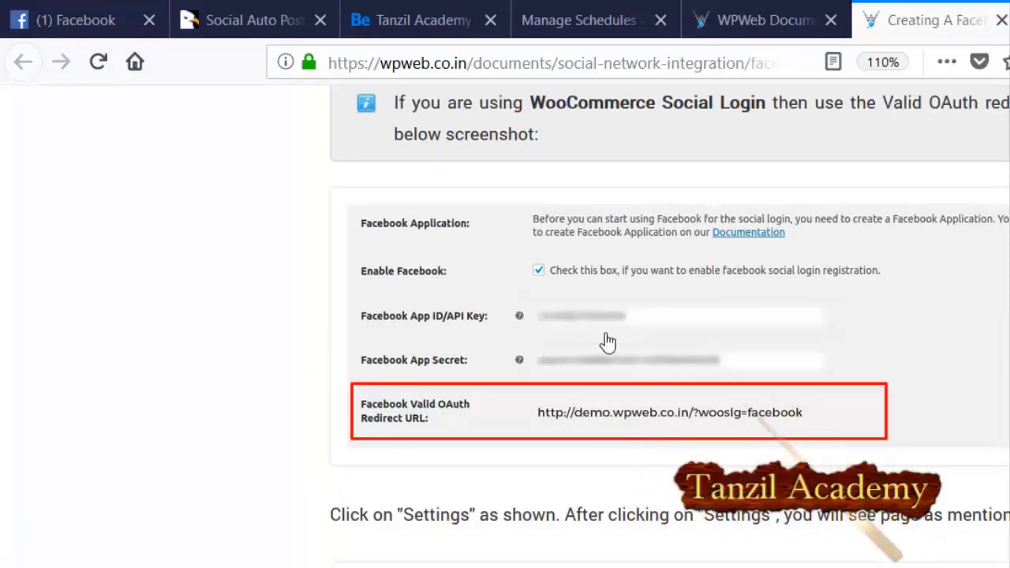
pyautogui.scroll(-5, 607, 341)
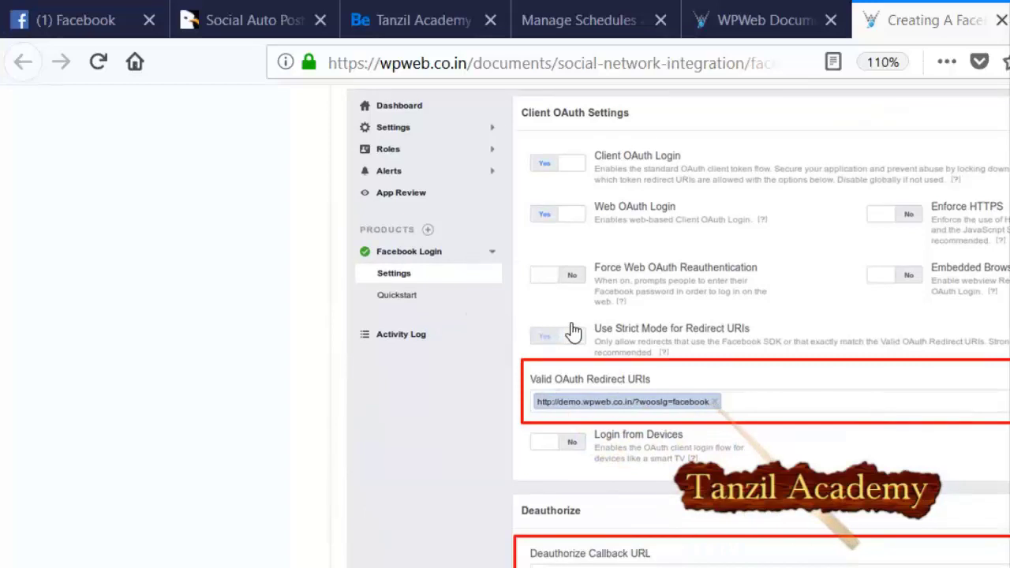
pyautogui.scroll(-3, 573, 331)
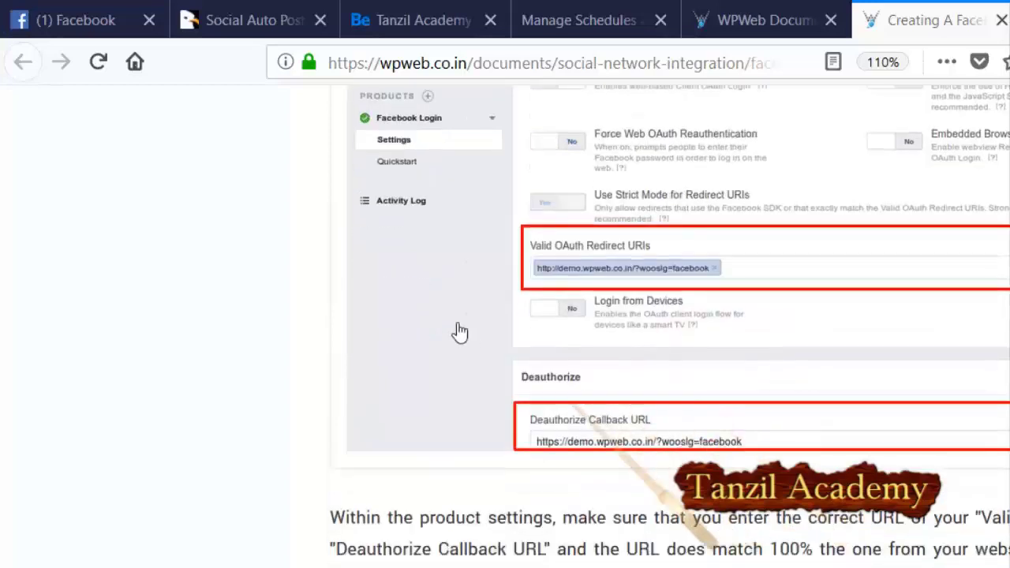
# - Read the guide's sections on uploading an app icon and making the app public with a chosen category
pyautogui.scroll(-15, 595, 295)
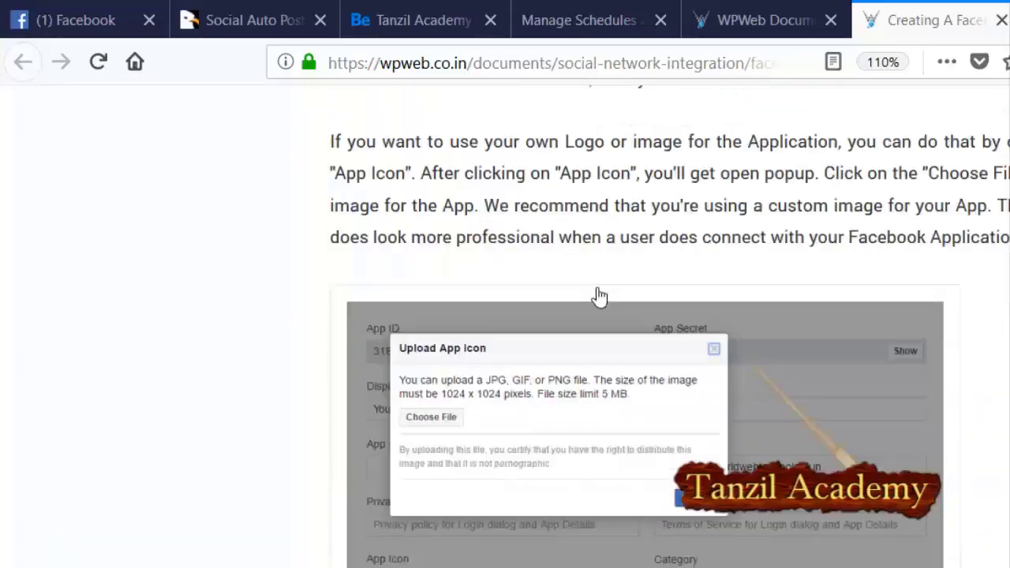
pyautogui.scroll(3, 599, 295)
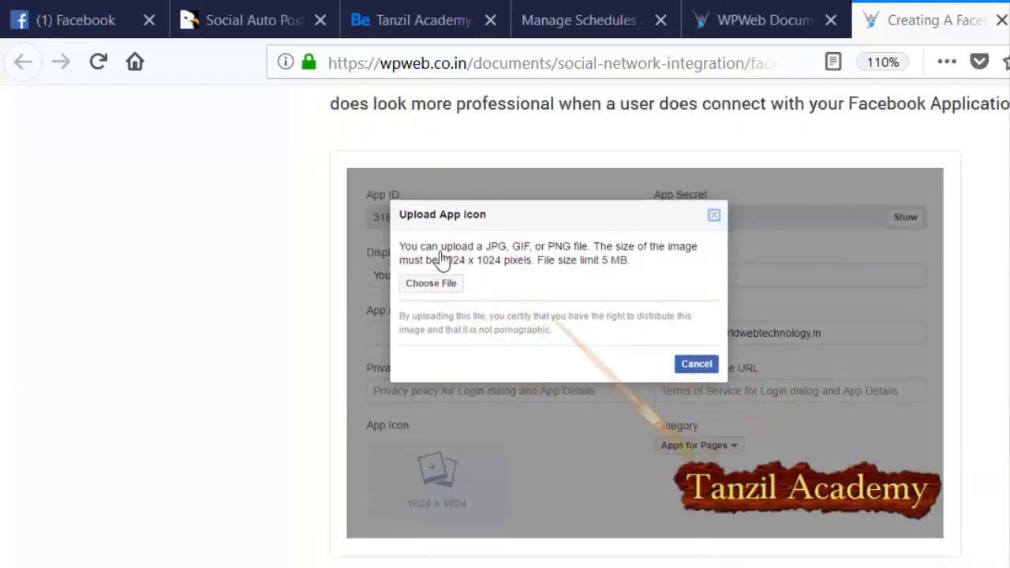
pyautogui.scroll(-3, 434, 266)
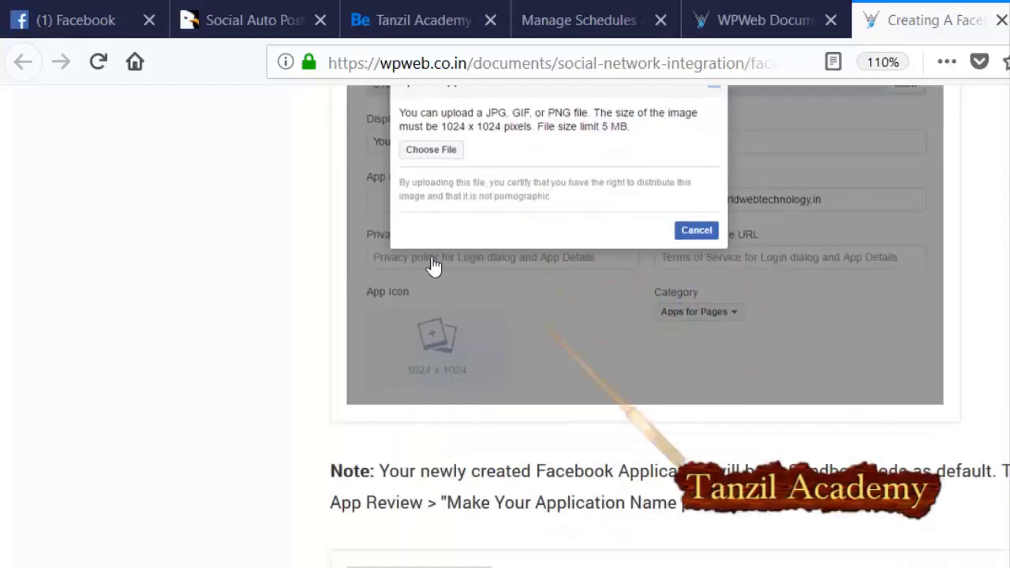
pyautogui.scroll(-6, 434, 266)
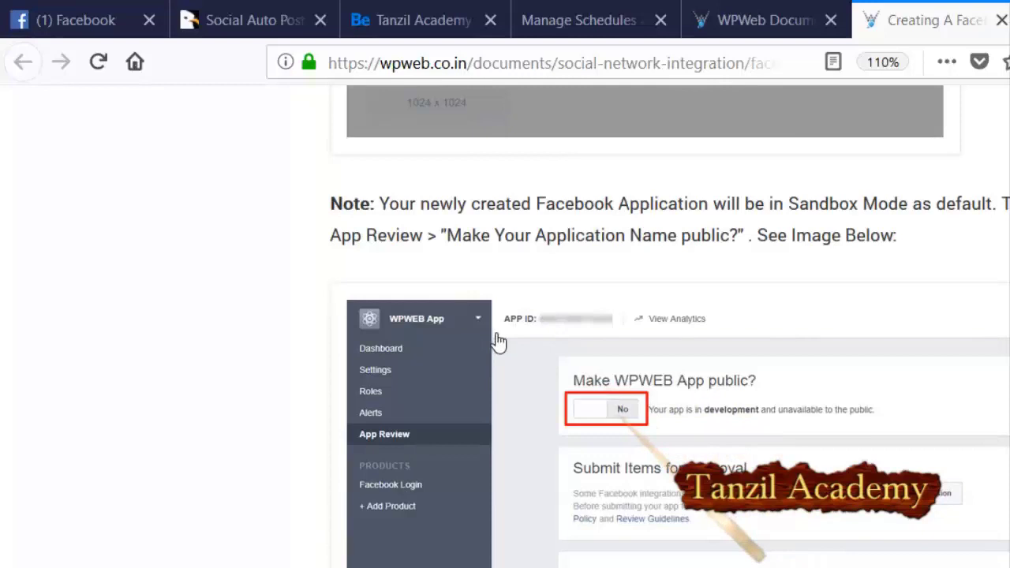
pyautogui.scroll(-18, 497, 339)
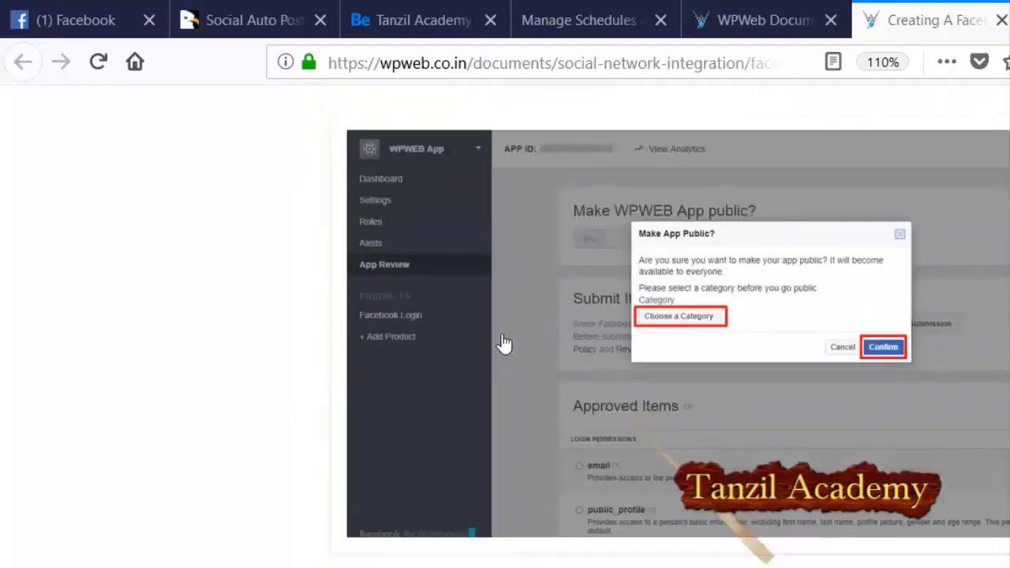
pyautogui.scroll(3, 502, 344)
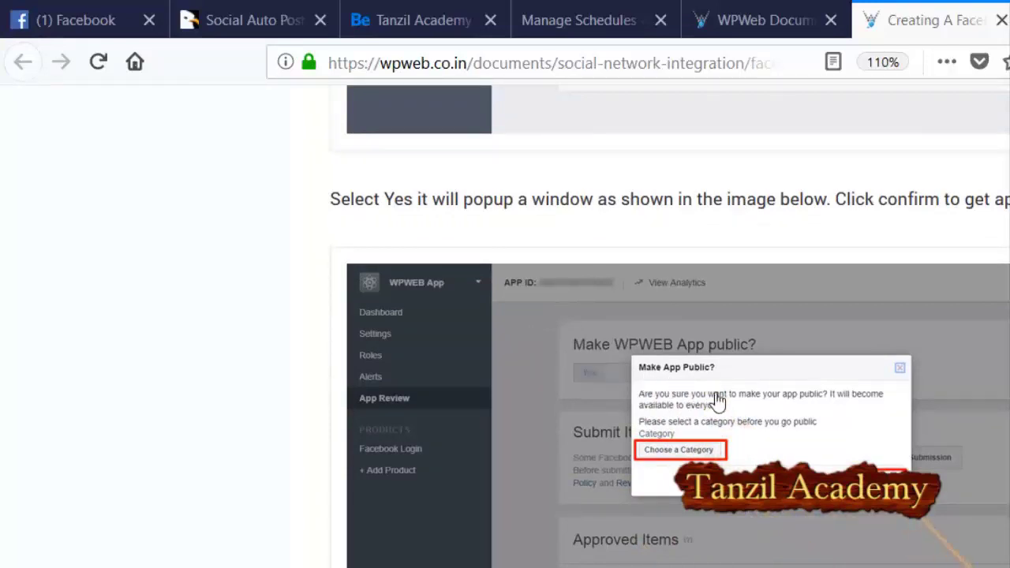
# - Check in the guide where the App ID and App Secret are found and where they go in the plugin settings
pyautogui.scroll(-10, 717, 401)
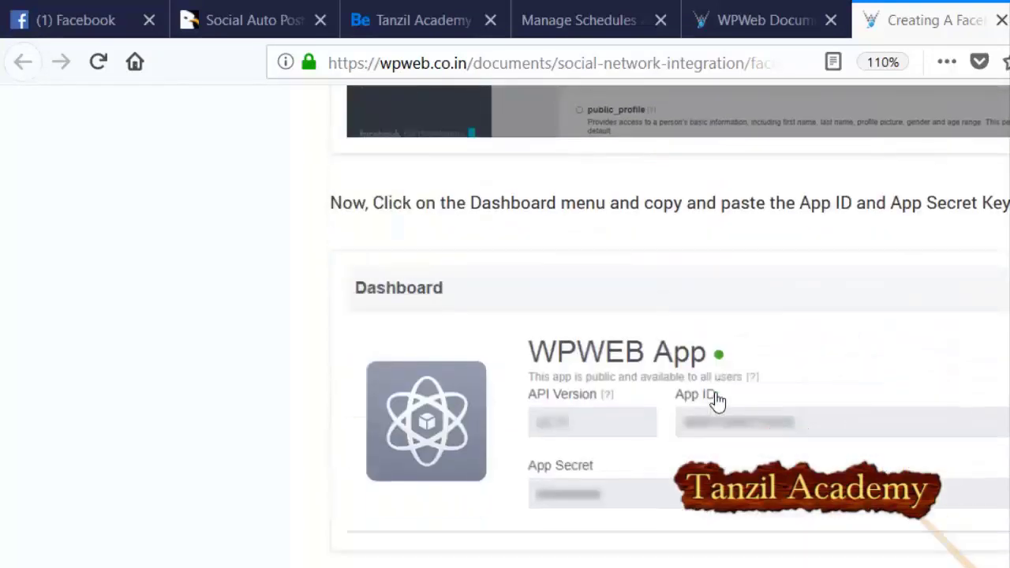
pyautogui.scroll(-3, 717, 402)
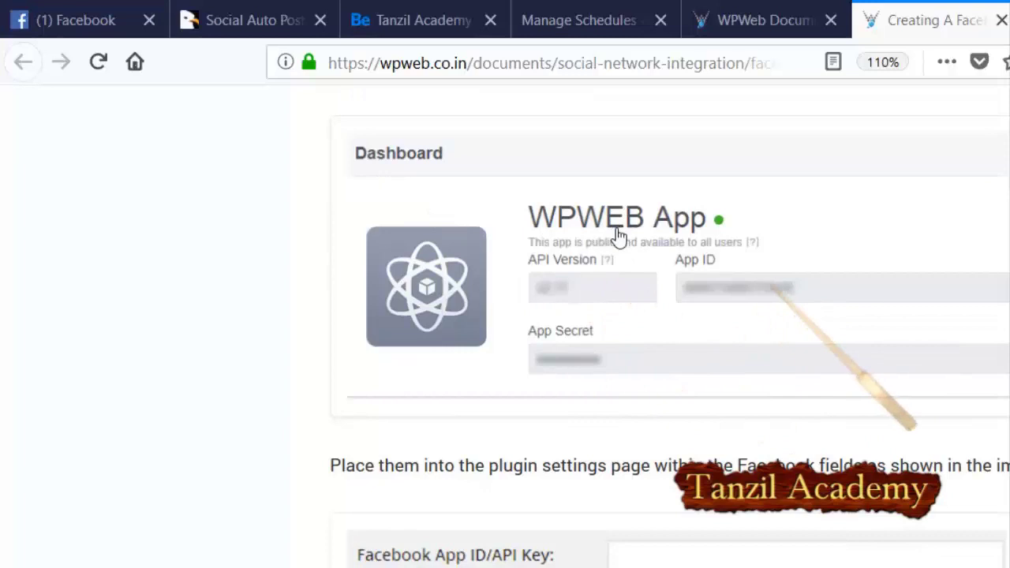
pyautogui.scroll(-1, 617, 234)
pyautogui.scroll(1, 617, 234)
pyautogui.scroll(-3, 617, 234)
# - Switch to the WordPress admin and open the Facebook API settings in the Social Auto Poster settings
pyautogui.click(588, 19)
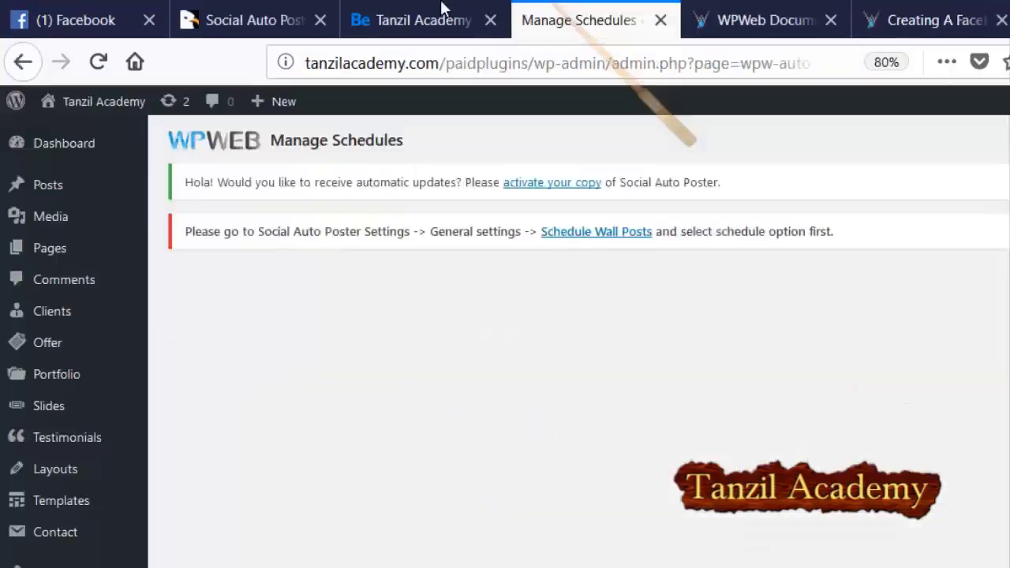
pyautogui.scroll(-8, 92, 386)
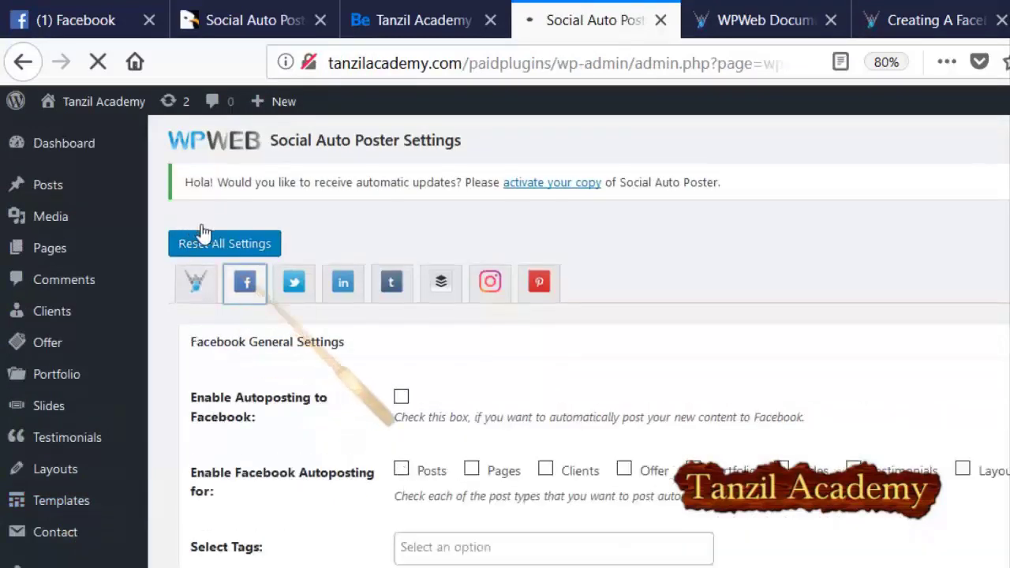
pyautogui.scroll(-5, 473, 316)
pyautogui.scroll(-15, 442, 284)
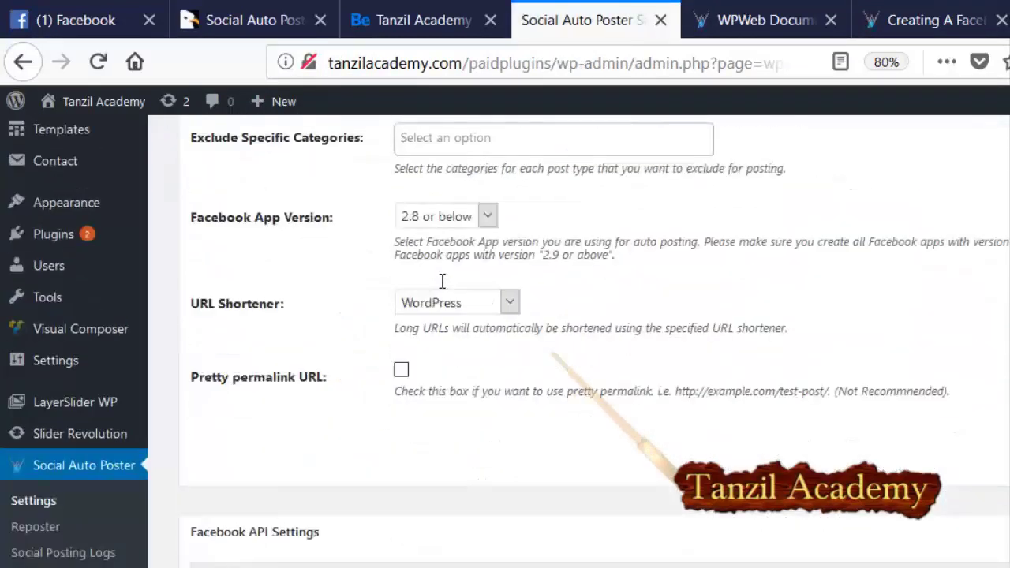
pyautogui.scroll(1, 442, 289)
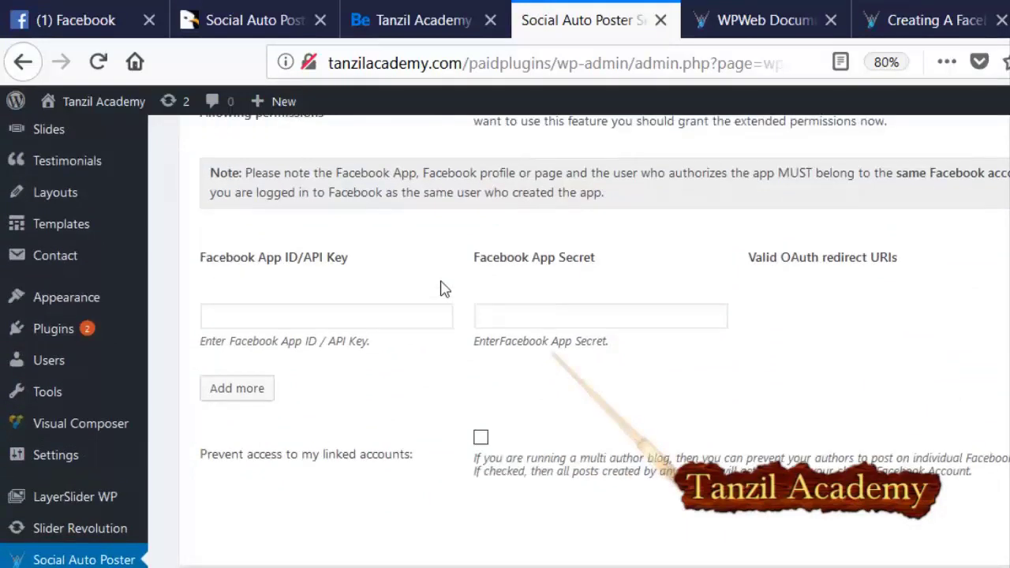
# - Locate the Facebook App ID/API Key and App Secret fields in the plugin's Facebook API settings
pyautogui.click(316, 315)
pyautogui.press('Tab')
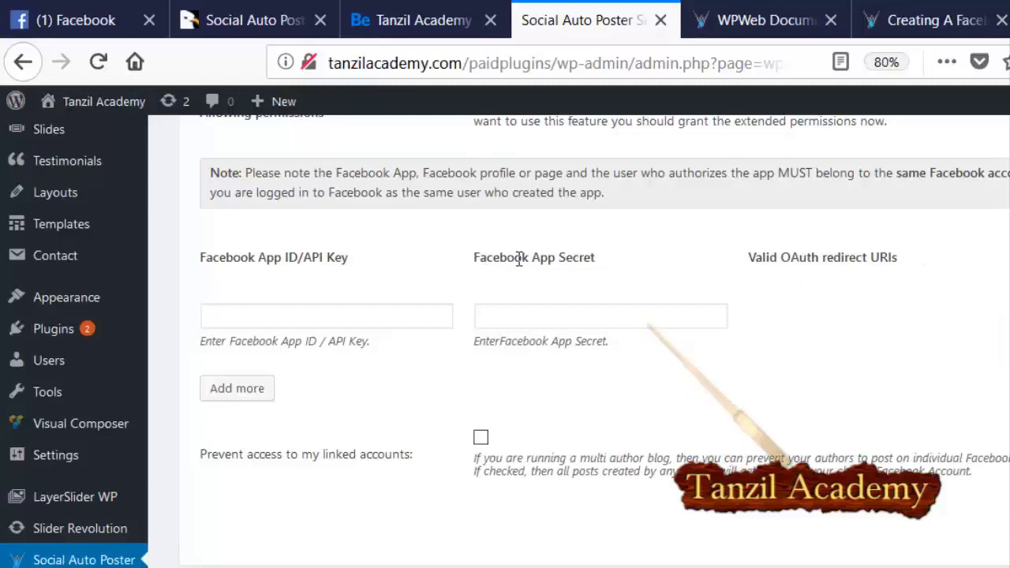
pyautogui.scroll(-2, 525, 286)
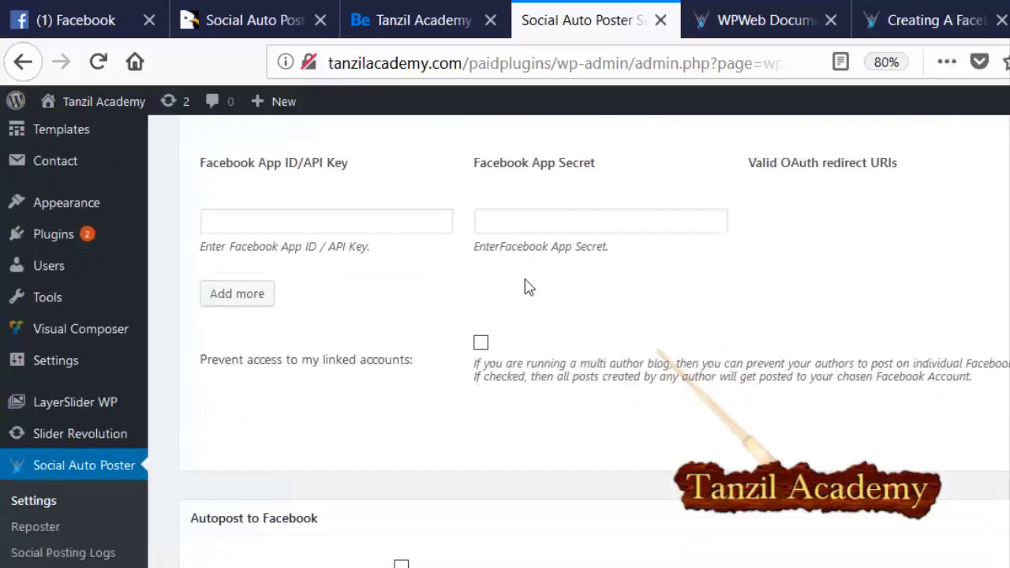
# - Return to the WPWeb Facebook guide and read which access permissions to grant in the Facebook Authorization Wizard
pyautogui.hotkey('ctrl', 'Tab')
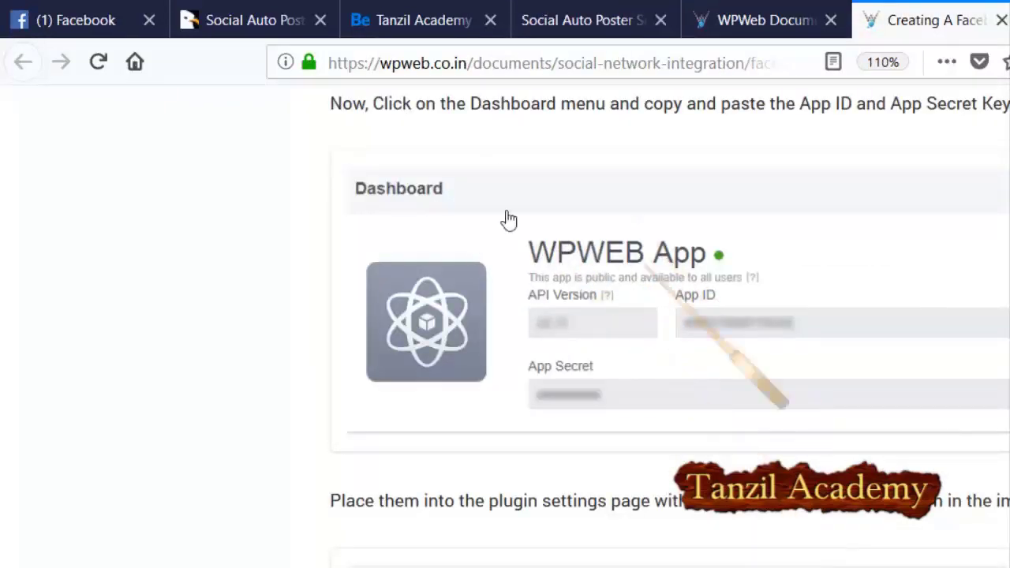
pyautogui.scroll(-5, 450, 225)
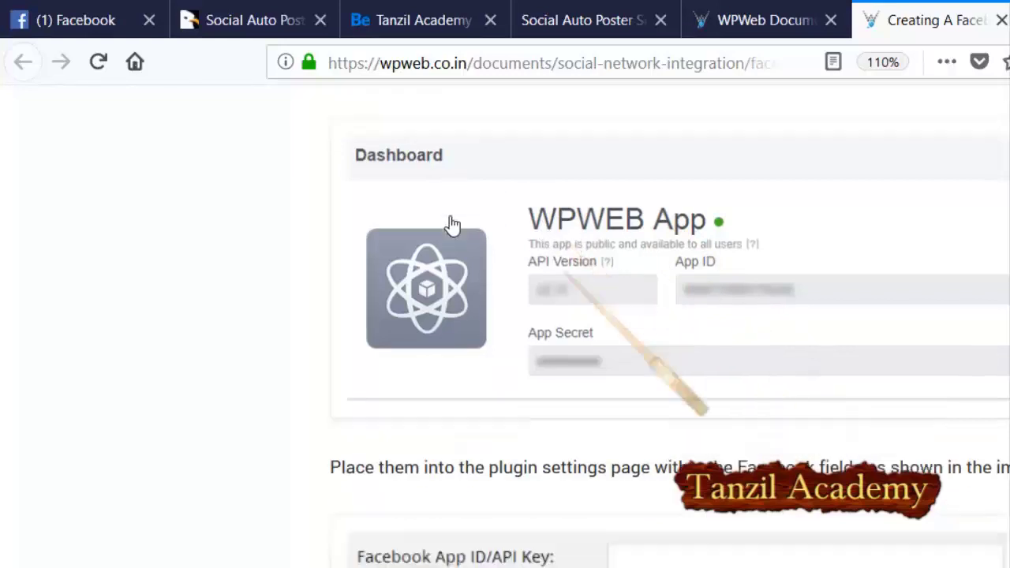
pyautogui.scroll(-15, 450, 225)
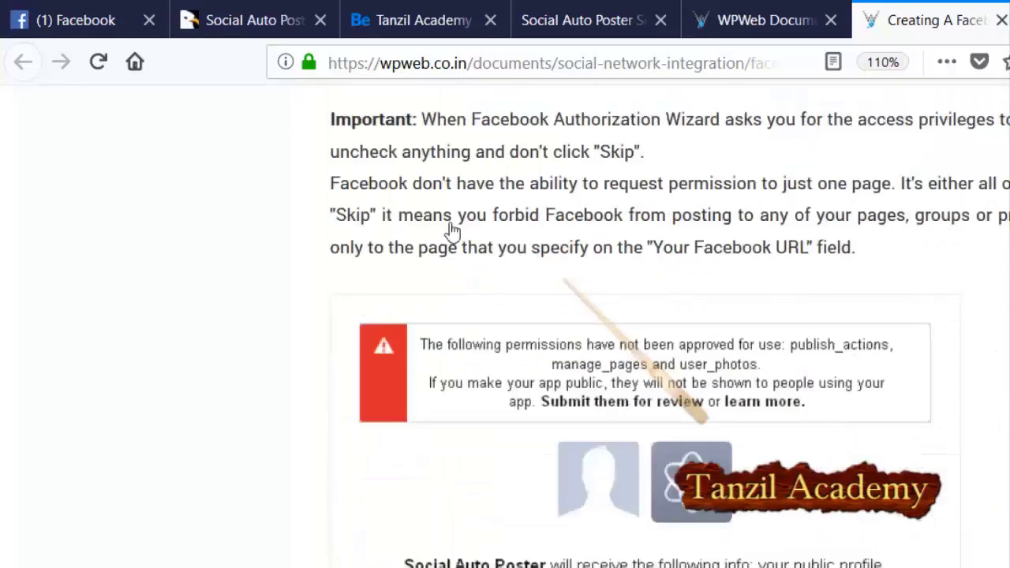
pyautogui.scroll(-1, 491, 320)
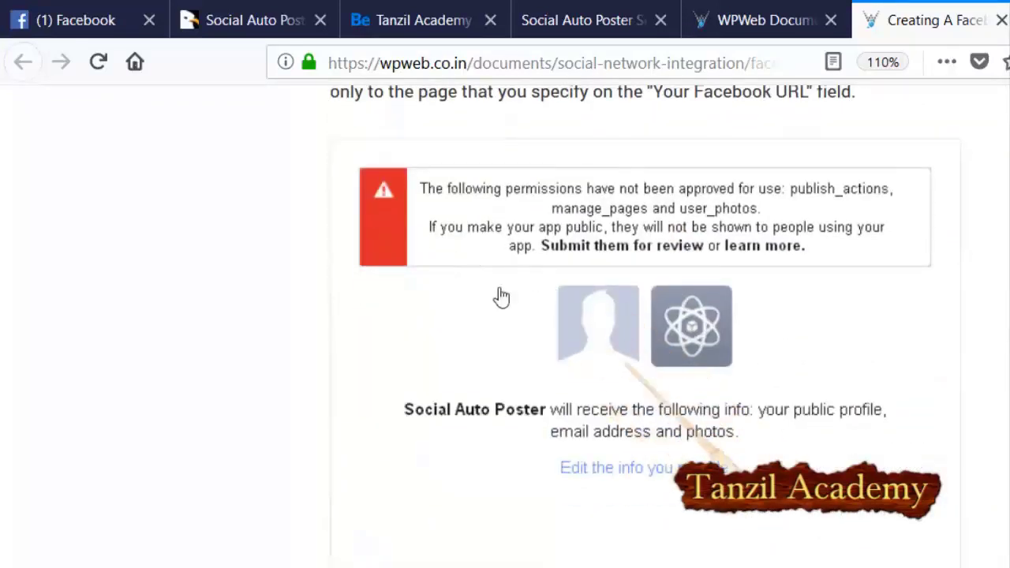
pyautogui.scroll(-3, 502, 298)
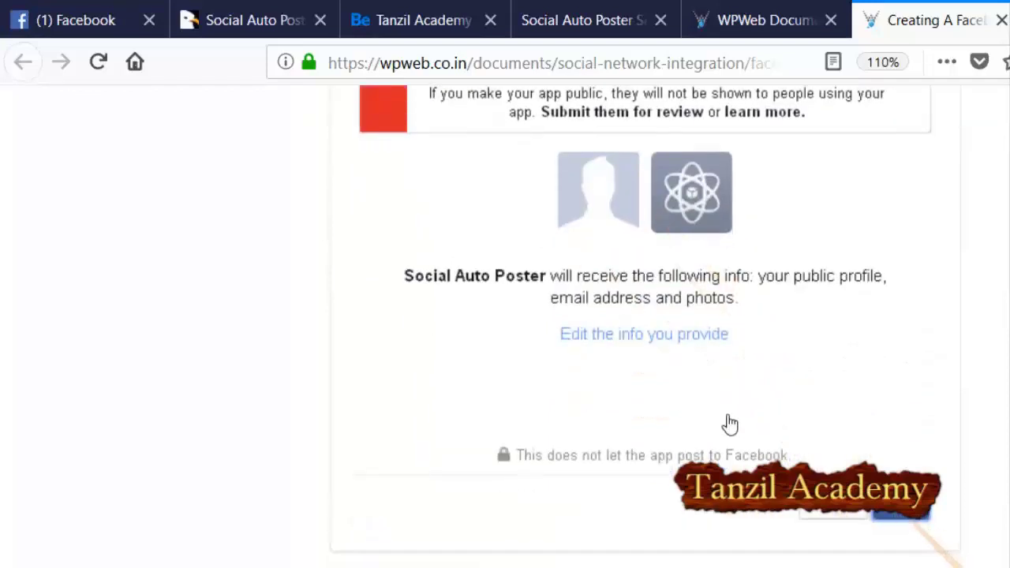
pyautogui.scroll(-13, 730, 424)
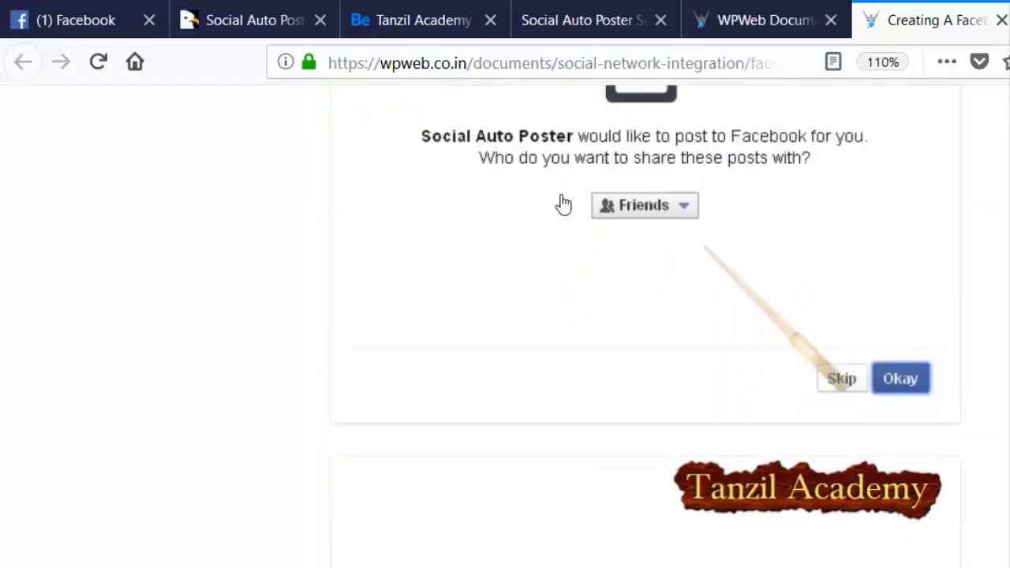
pyautogui.scroll(-7, 721, 317)
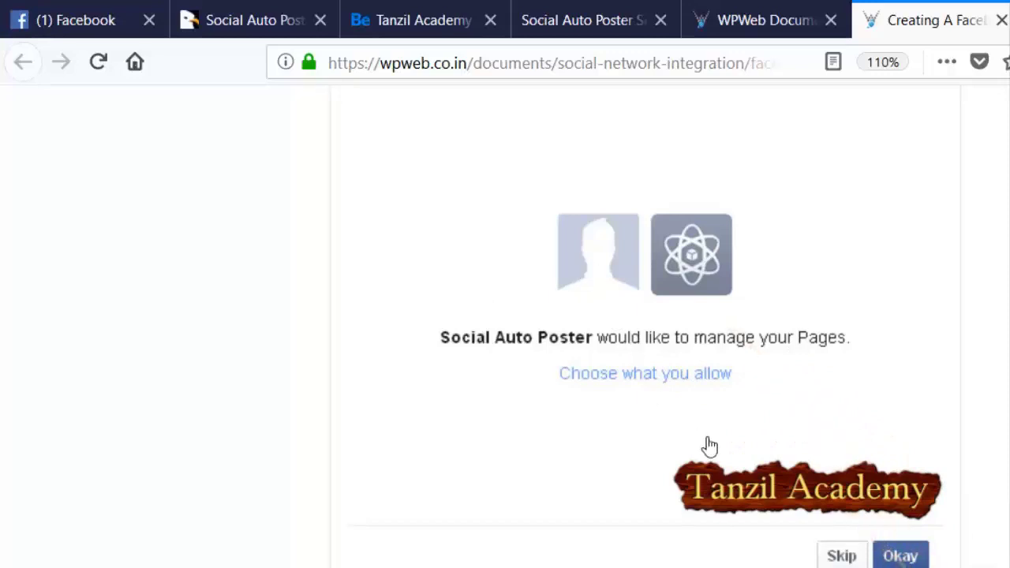
# - Study the guide's example of the connected Social Auto Poster settings, including the Autopost to Facebook options
pyautogui.scroll(-8, 705, 448)
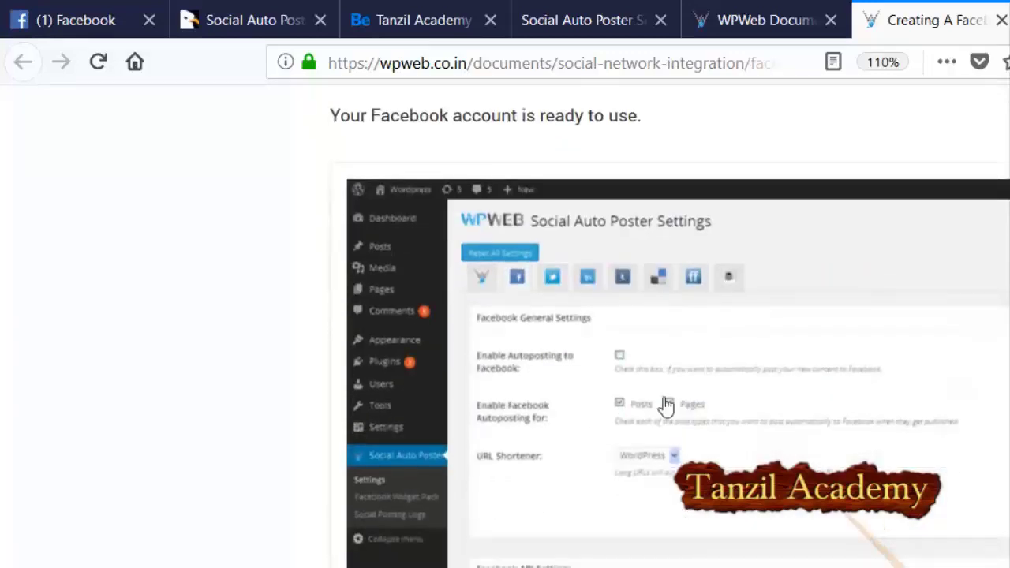
pyautogui.scroll(-3, 591, 329)
pyautogui.scroll(3, 387, 229)
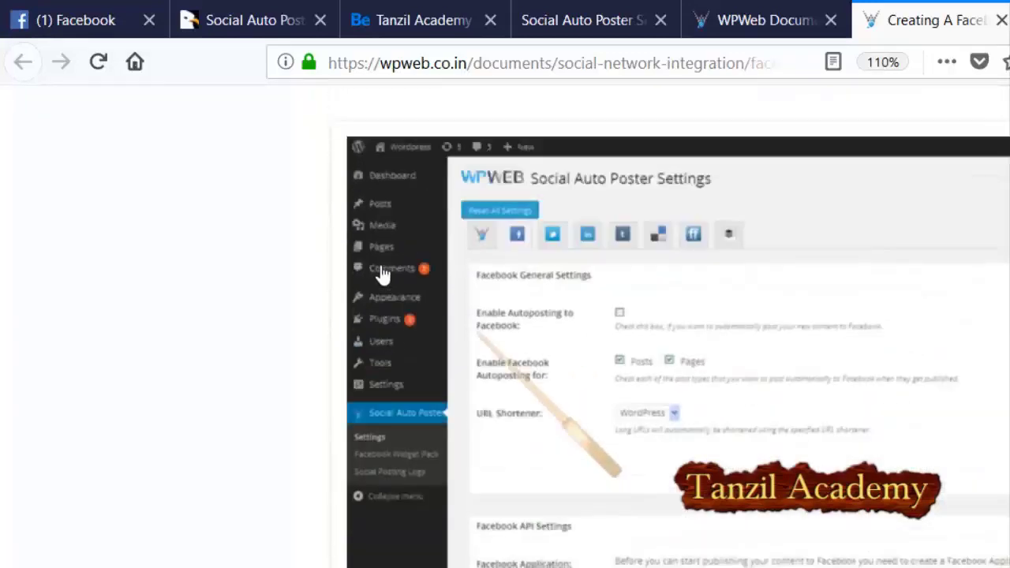
pyautogui.scroll(-10, 597, 344)
pyautogui.scroll(-5, 599, 349)
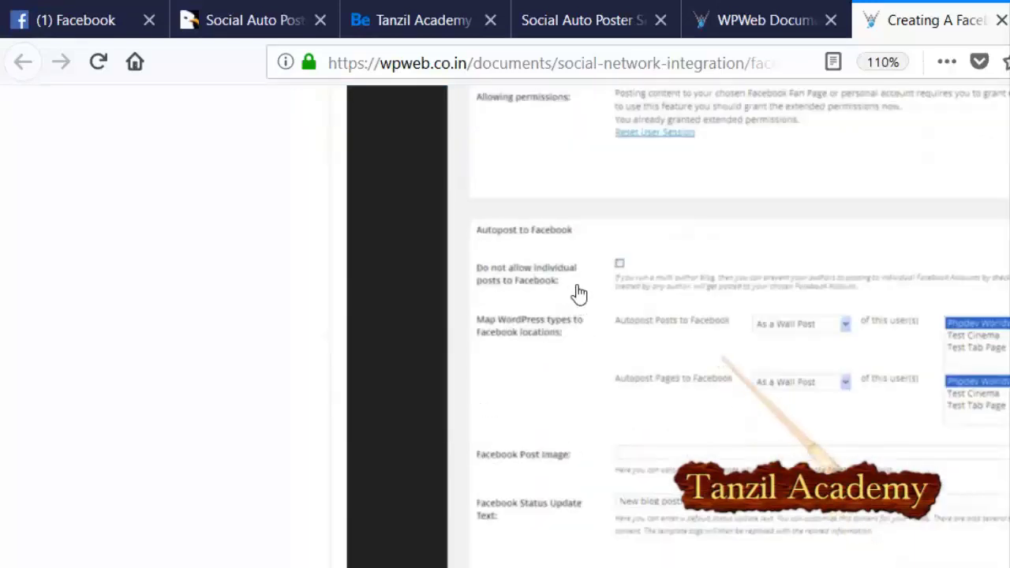
pyautogui.scroll(-3, 600, 293)
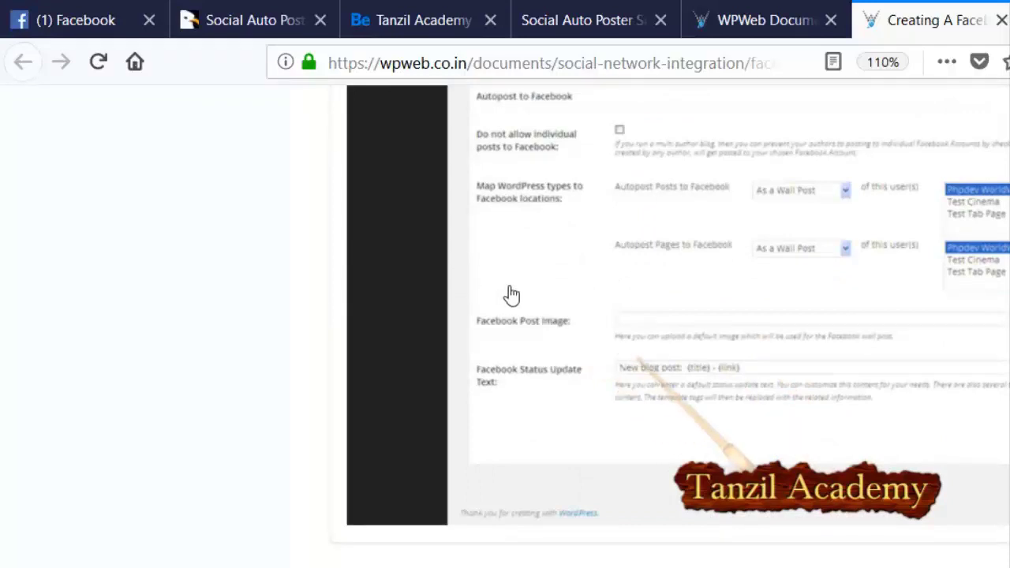
pyautogui.scroll(8, 520, 294)
# - Switch to the Social Auto Poster settings in WordPress and review the Autopost to Facebook section
pyautogui.click(580, 20)
pyautogui.scroll(-5, 412, 237)
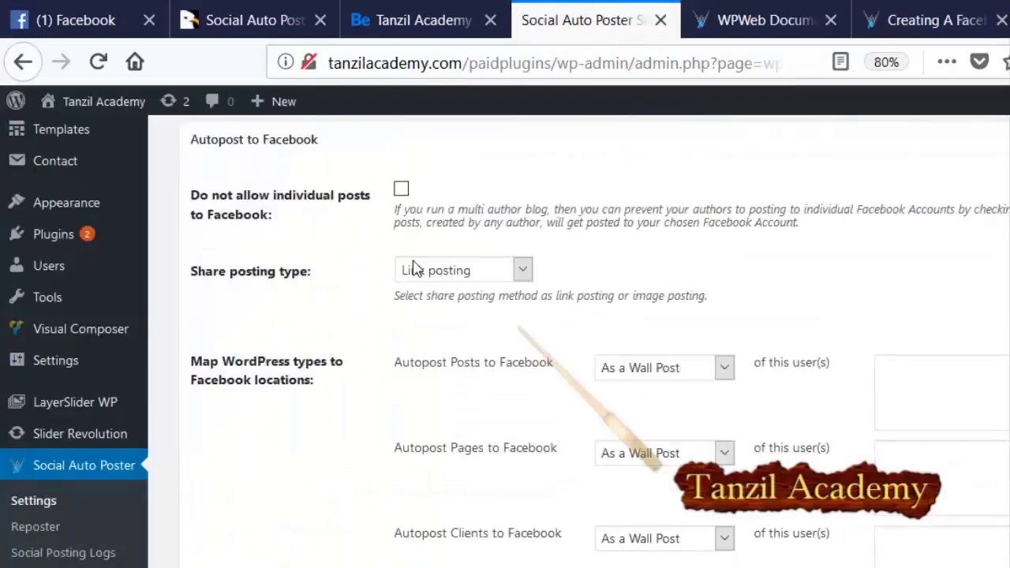
pyautogui.scroll(3, 412, 268)
pyautogui.scroll(-2, 412, 266)
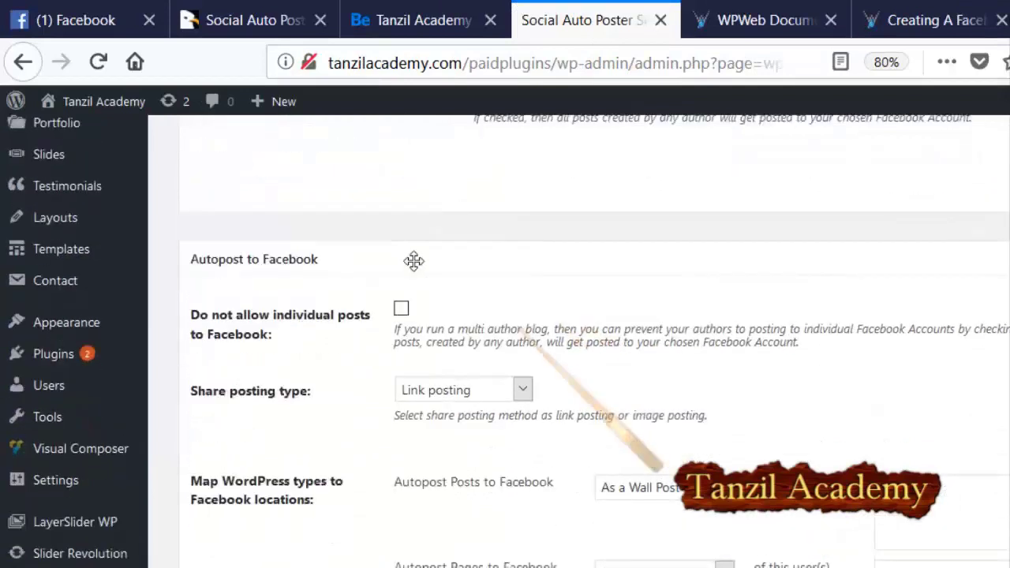
pyautogui.scroll(-5, 413, 266)
pyautogui.scroll(6, 423, 329)
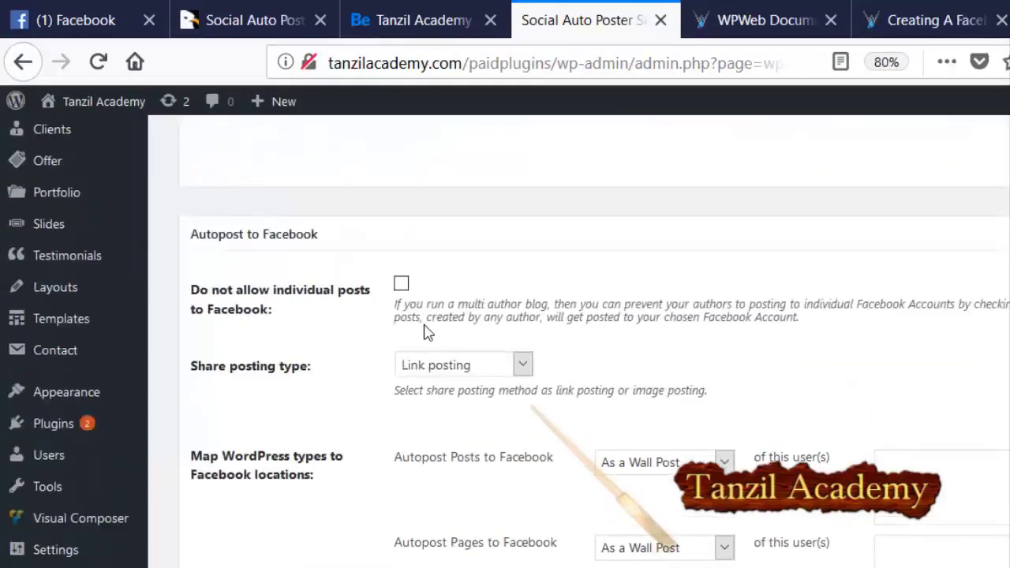
# - Enable Do not allow individual posts to Facebook and set the share posting type to Image posting
pyautogui.scroll(2, 256, 360)
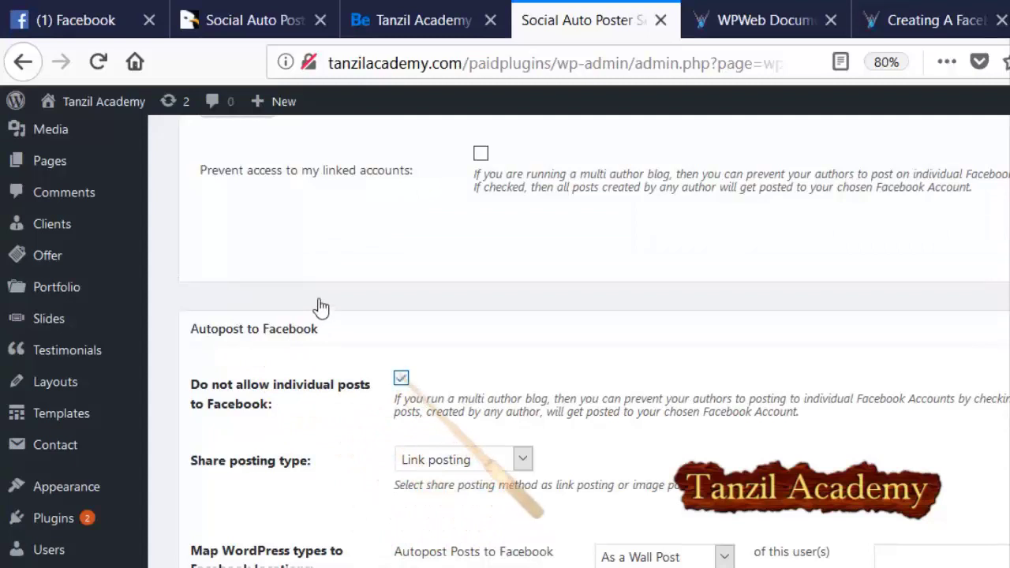
pyautogui.hotkey('alt', 'Down')
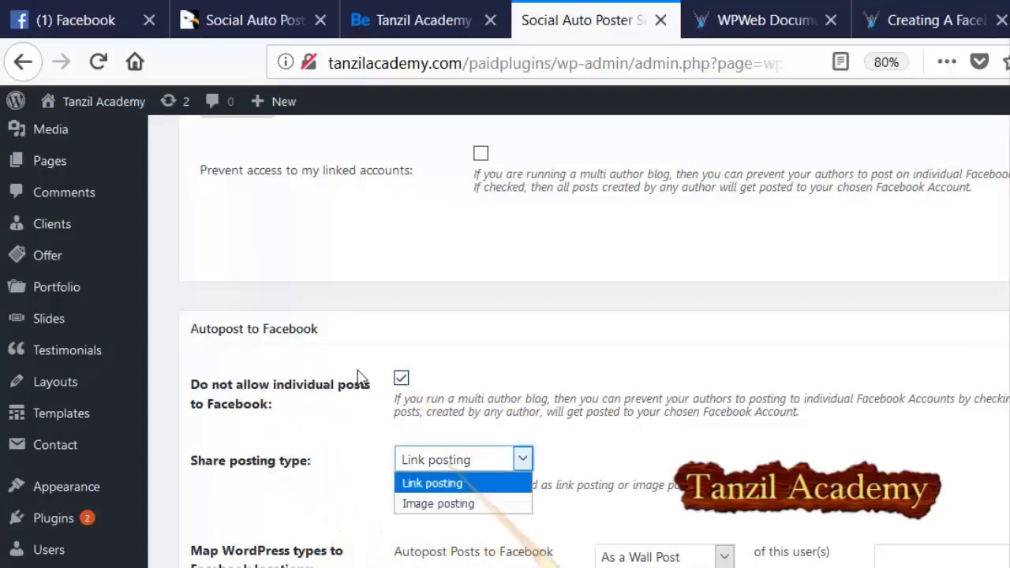
pyautogui.press('Down')
pyautogui.press('Return')
pyautogui.scroll(-3, 255, 406)
pyautogui.scroll(-1, 315, 387)
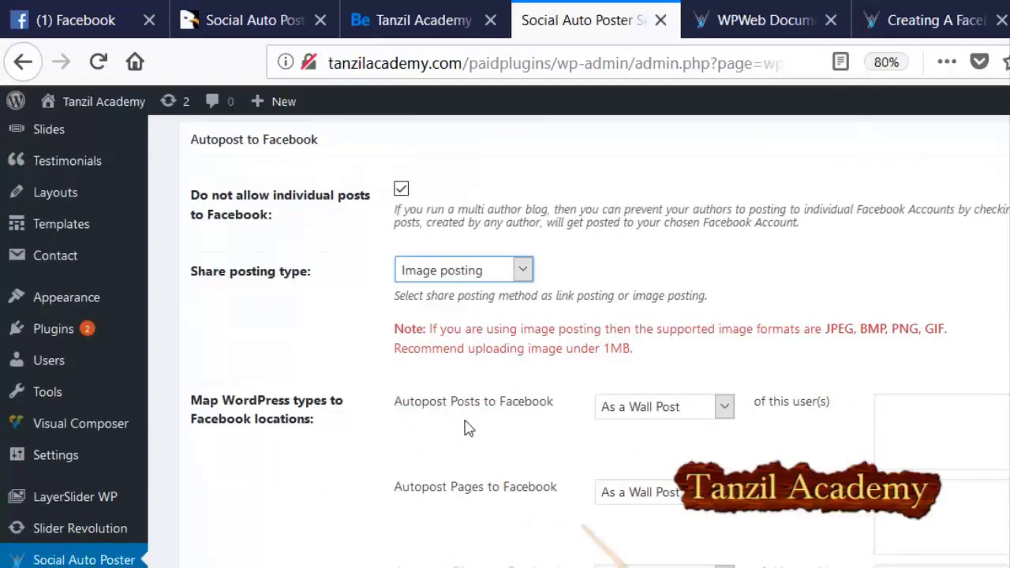
pyautogui.scroll(-3, 468, 429)
# - Open the WPWeb guide on creating a Twitter application and read about the required developer account
pyautogui.scroll(15, 469, 426)
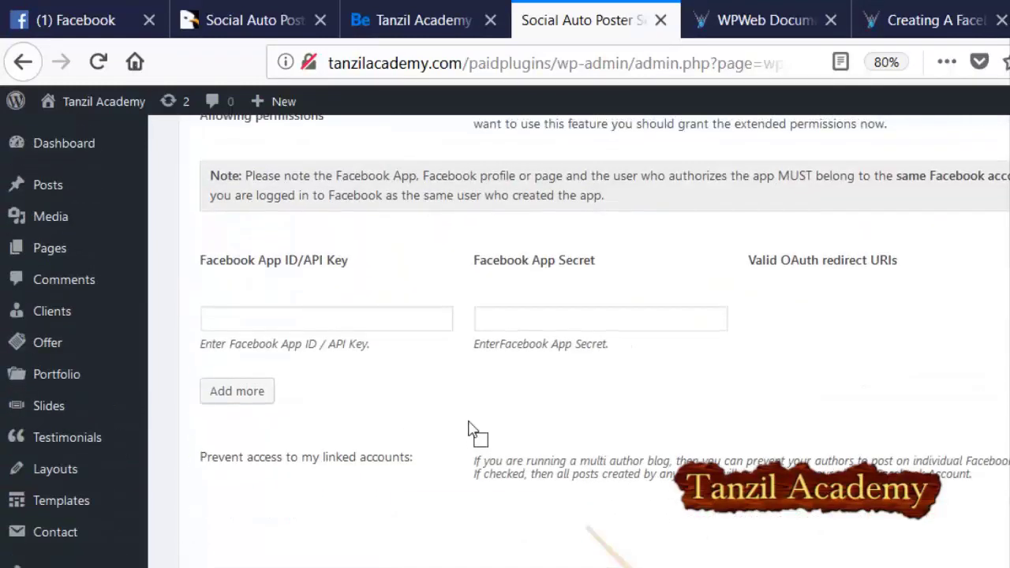
pyautogui.scroll(6, 469, 428)
pyautogui.scroll(3, 469, 428)
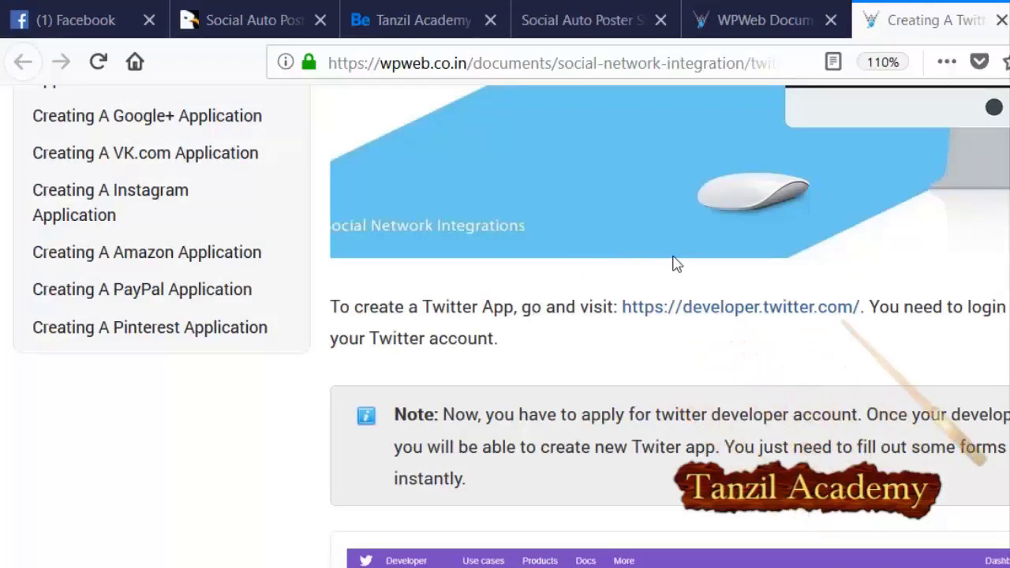
pyautogui.scroll(-8, 707, 273)
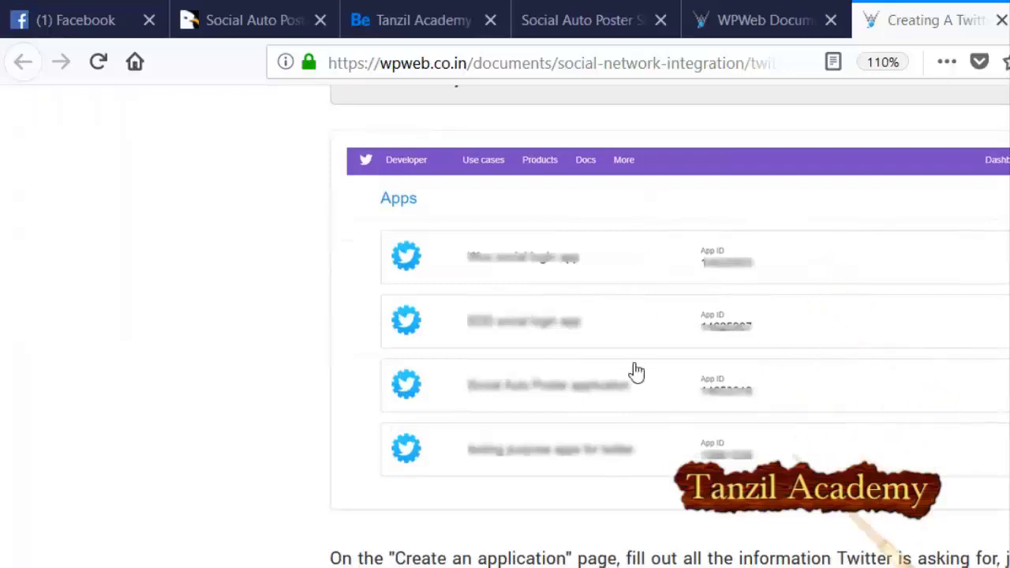
# - Study the Twitter guide's App details form: app name, description, website URL, Twitter sign-in and callback URLs
pyautogui.scroll(-5, 645, 281)
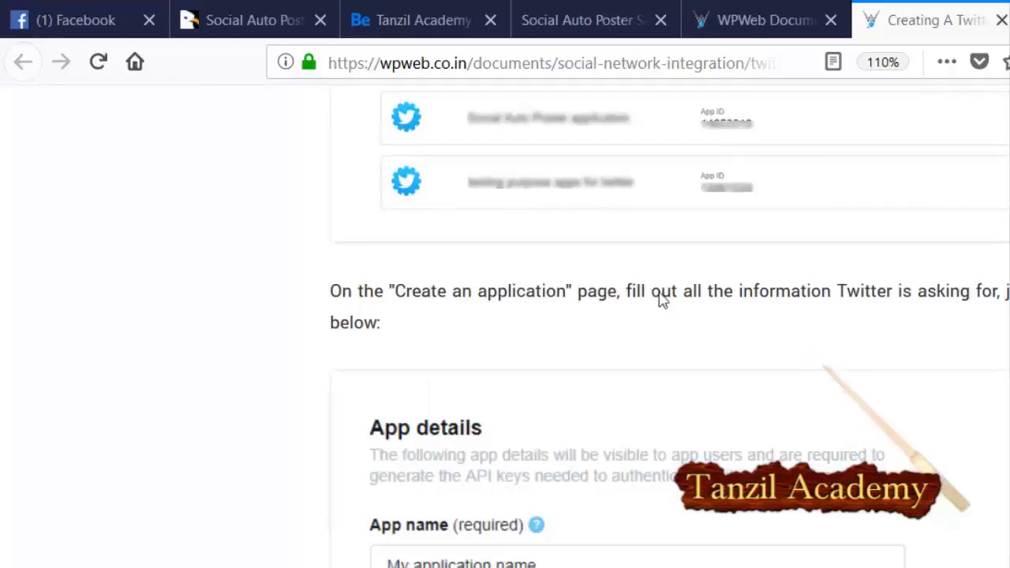
pyautogui.scroll(-5, 661, 298)
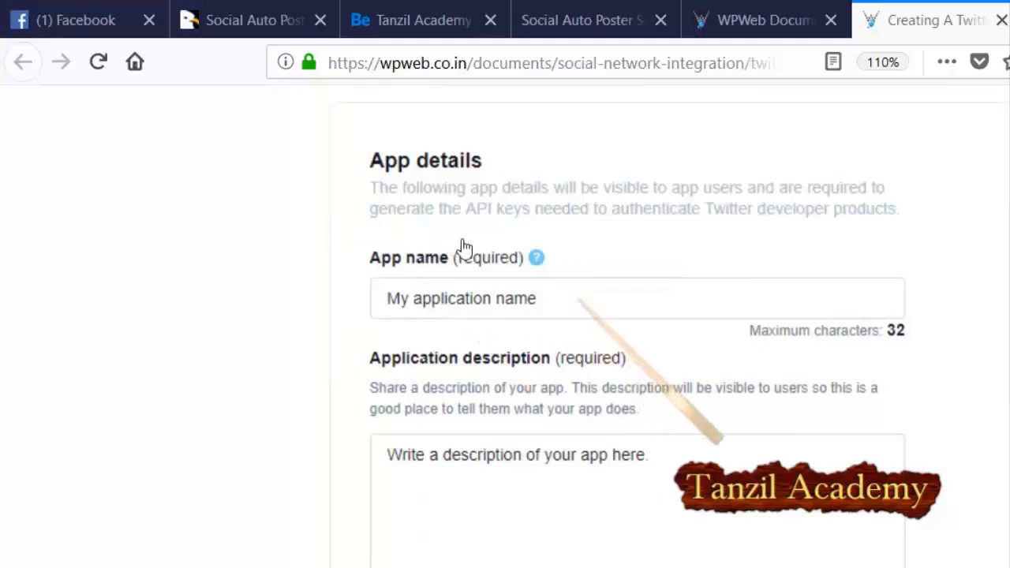
pyautogui.scroll(-3, 565, 261)
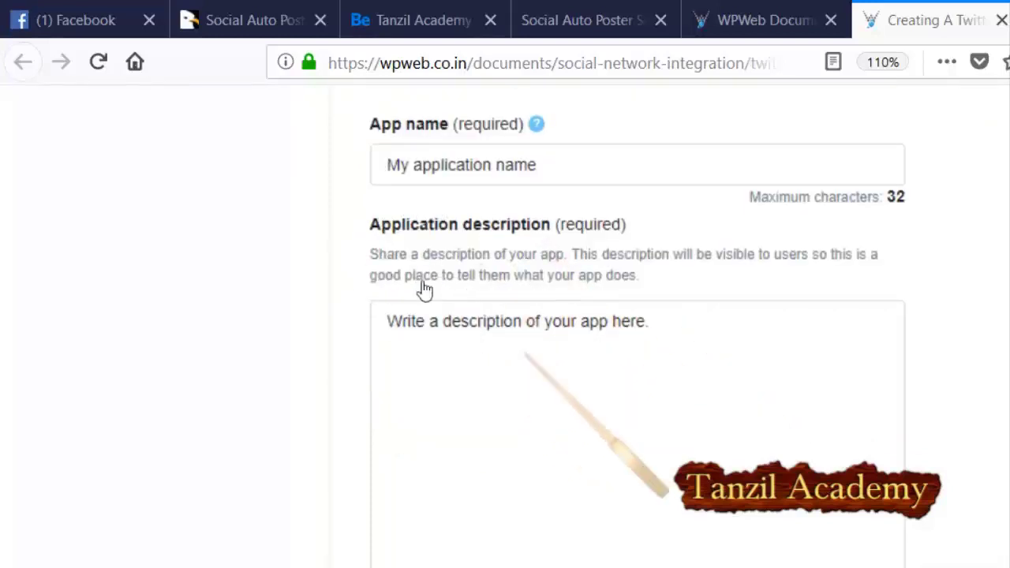
pyautogui.scroll(-9, 453, 289)
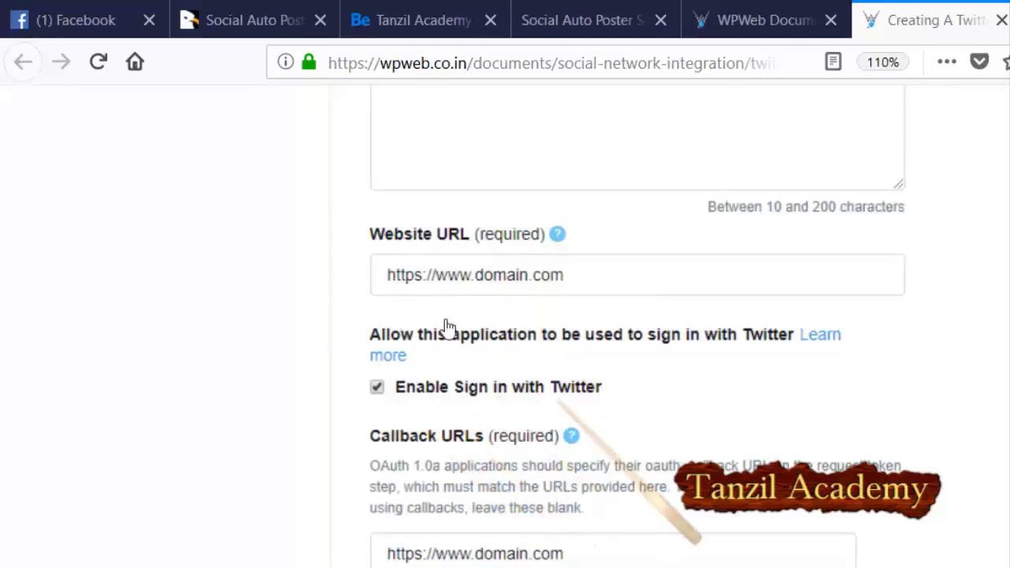
pyautogui.scroll(-3, 445, 326)
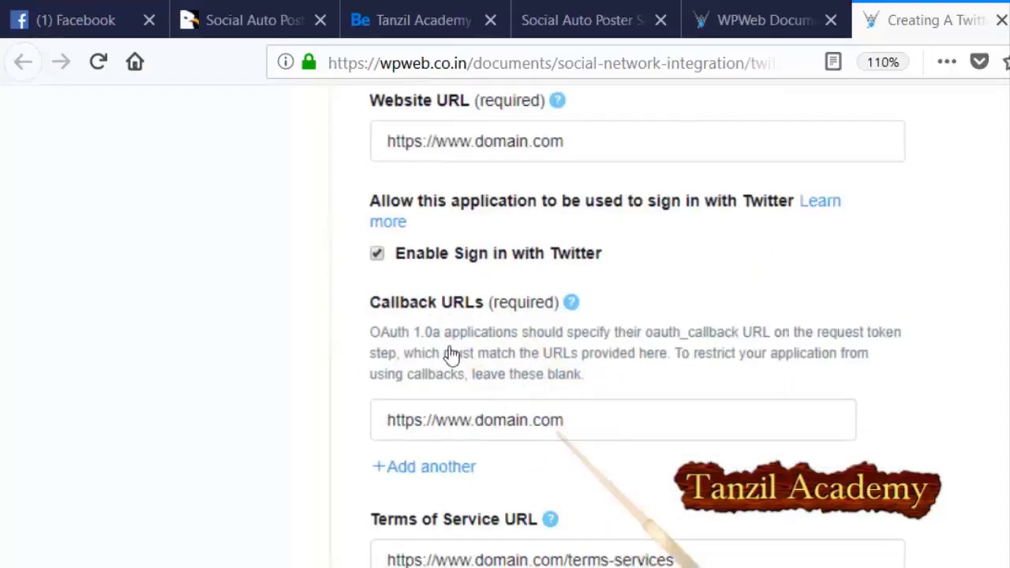
# - Study the form's Terms of Service URL, privacy policy URL, organization name, organization website URL and app usage fields
pyautogui.scroll(-3, 439, 345)
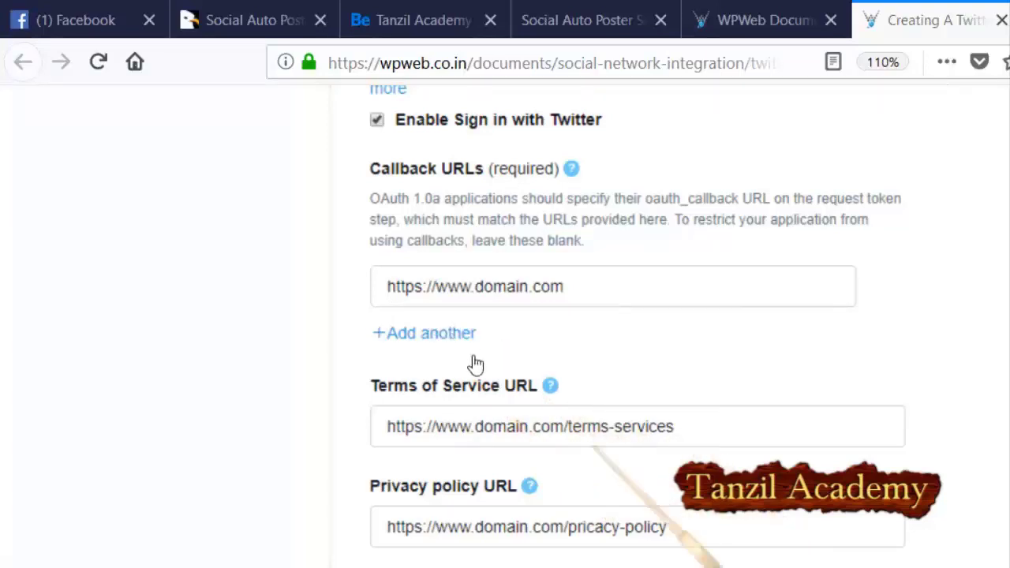
pyautogui.scroll(-3, 495, 358)
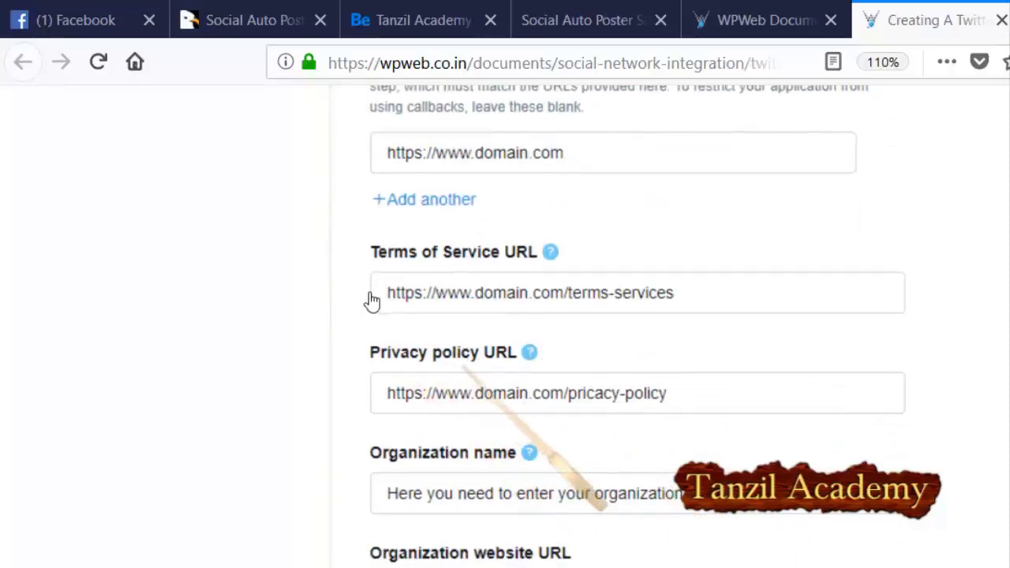
pyautogui.scroll(-3, 372, 304)
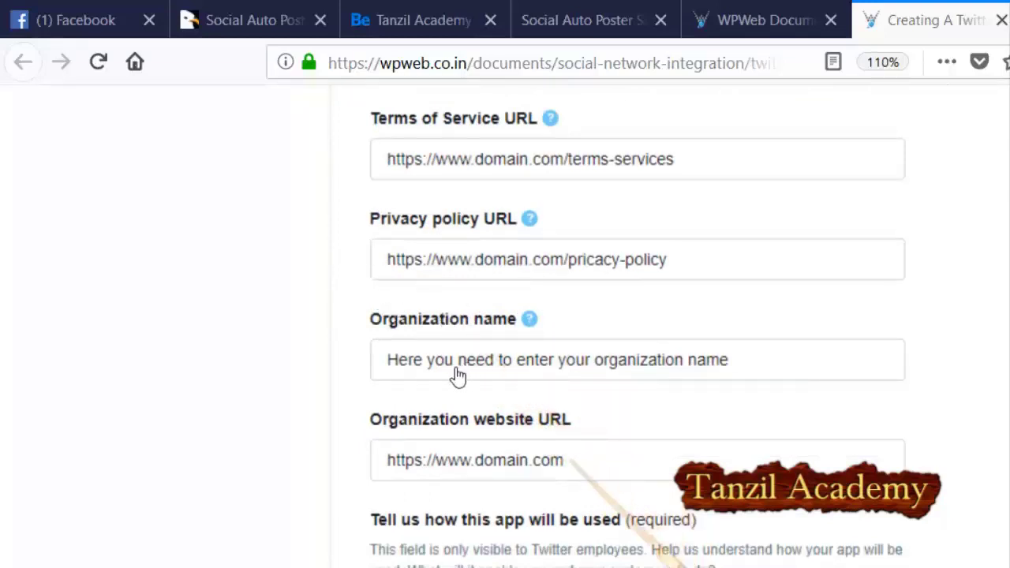
pyautogui.scroll(-3, 422, 376)
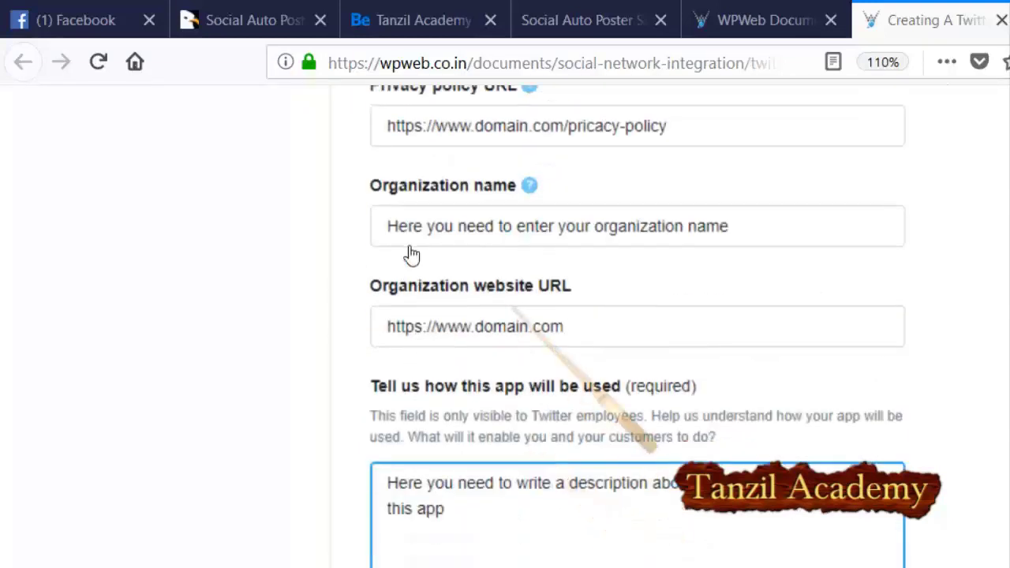
pyautogui.scroll(-3, 412, 267)
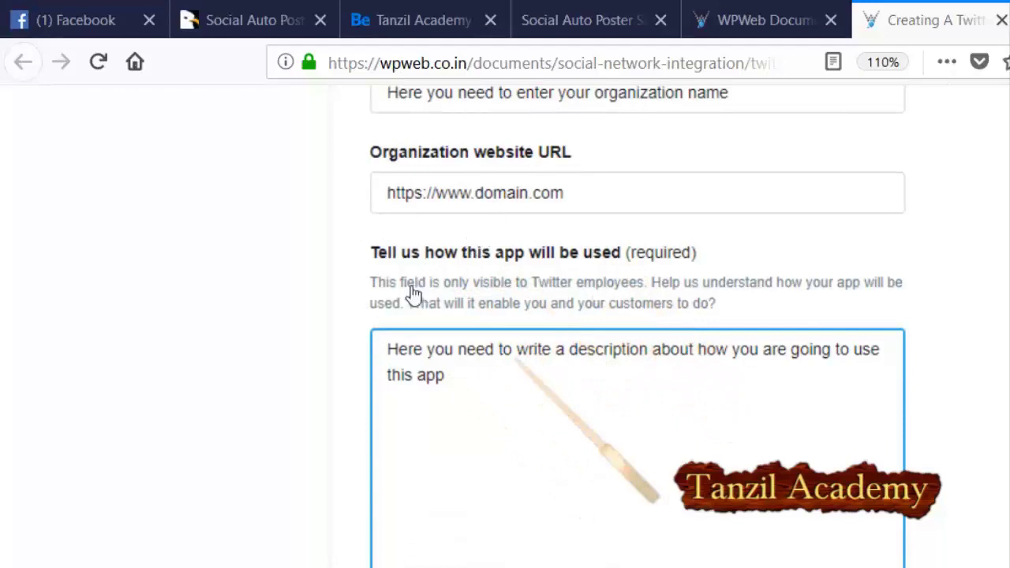
# - Check in the Twitter guide how to create the app and which access permissions it needs
pyautogui.scroll(-5, 417, 297)
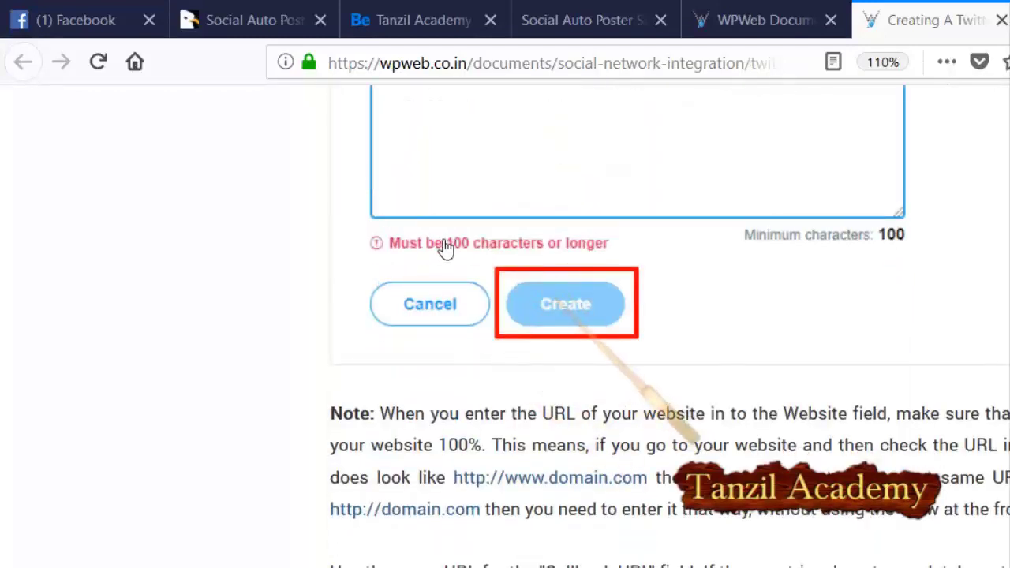
pyautogui.scroll(-10, 446, 246)
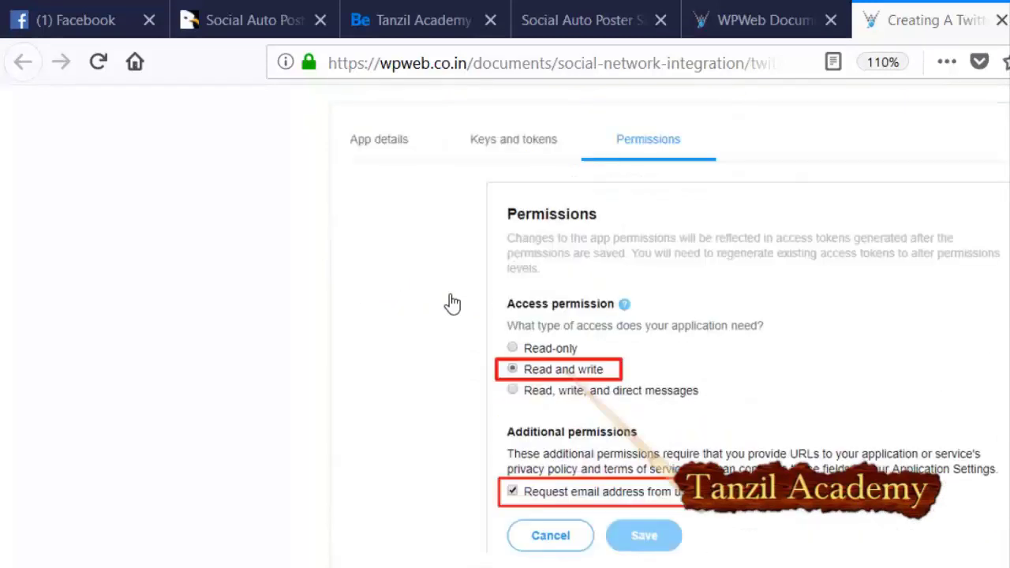
pyautogui.scroll(2, 452, 303)
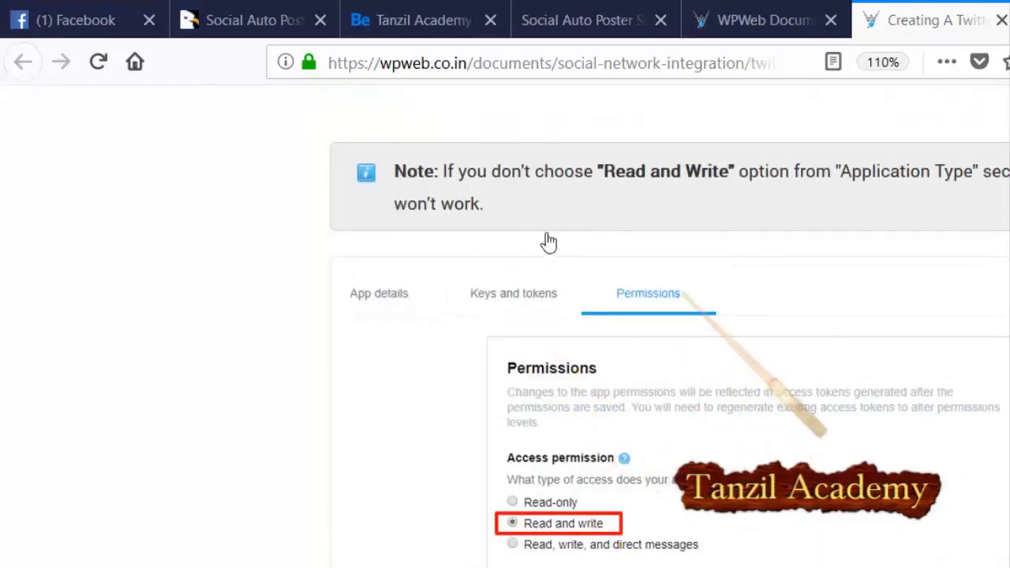
# - Study the Twitter guide's Read and write and email permissions, and how to create and copy the API keys and access tokens
pyautogui.scroll(-2, 539, 236)
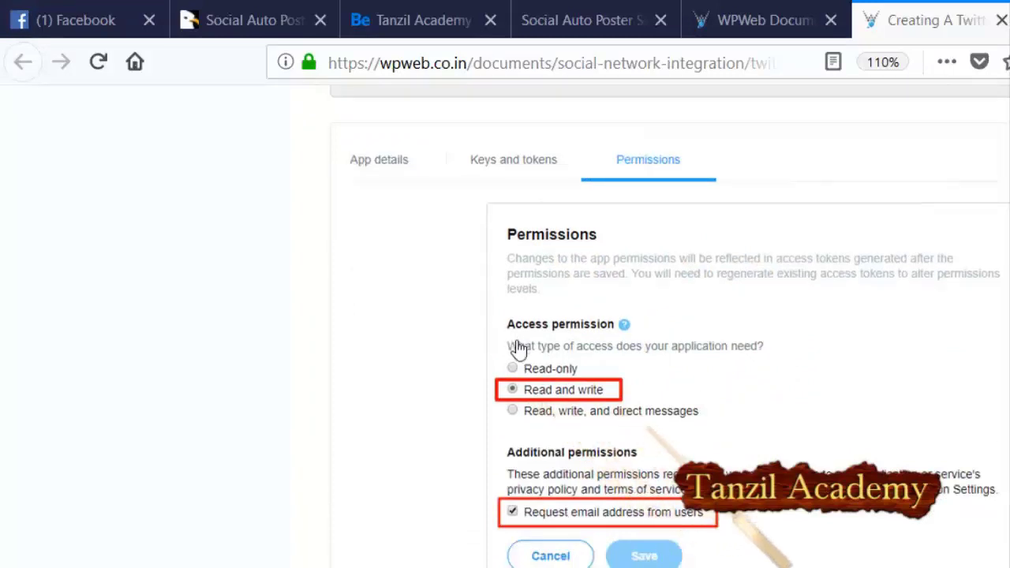
pyautogui.scroll(-2, 489, 331)
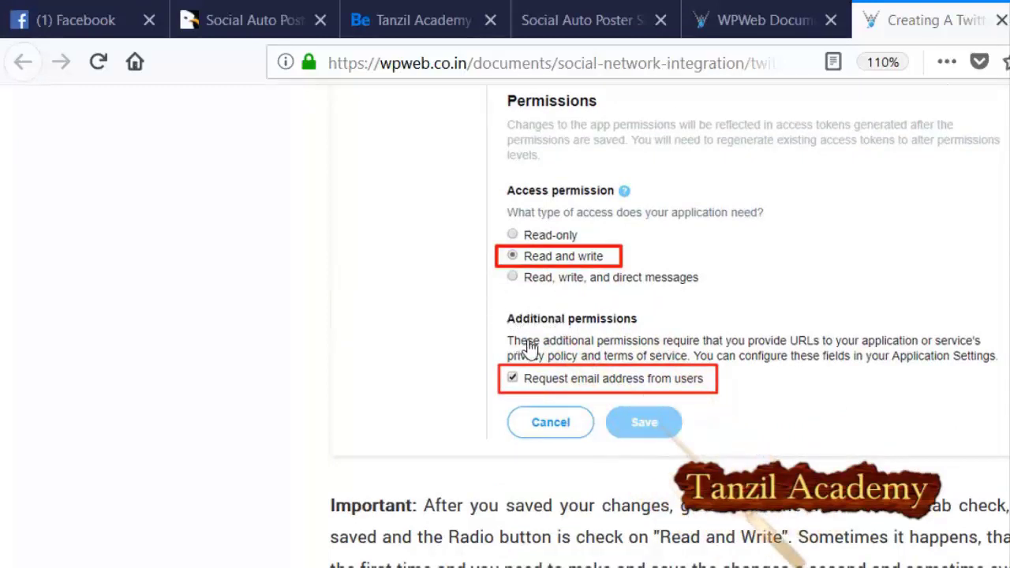
pyautogui.scroll(-10, 530, 347)
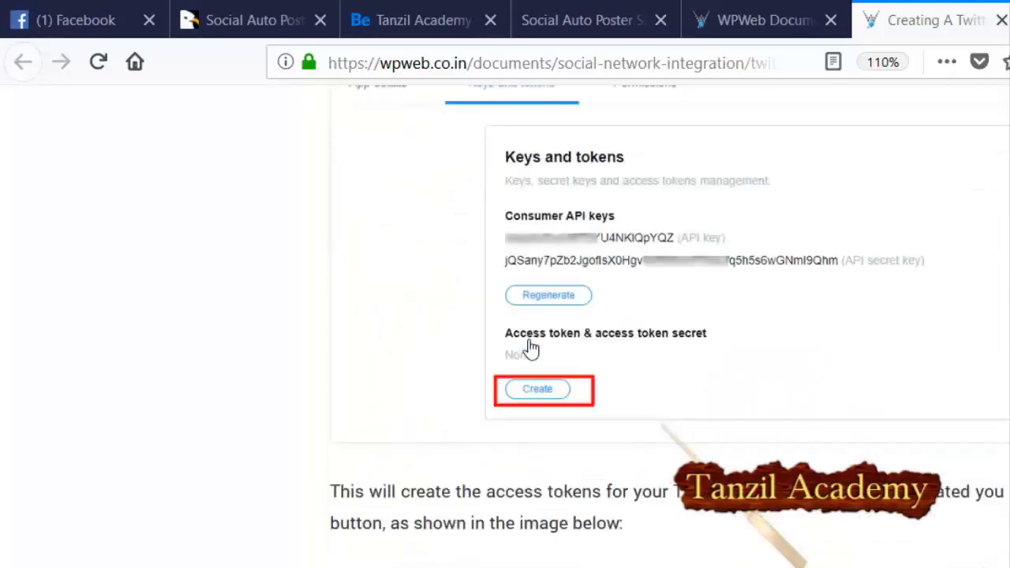
pyautogui.scroll(3, 527, 344)
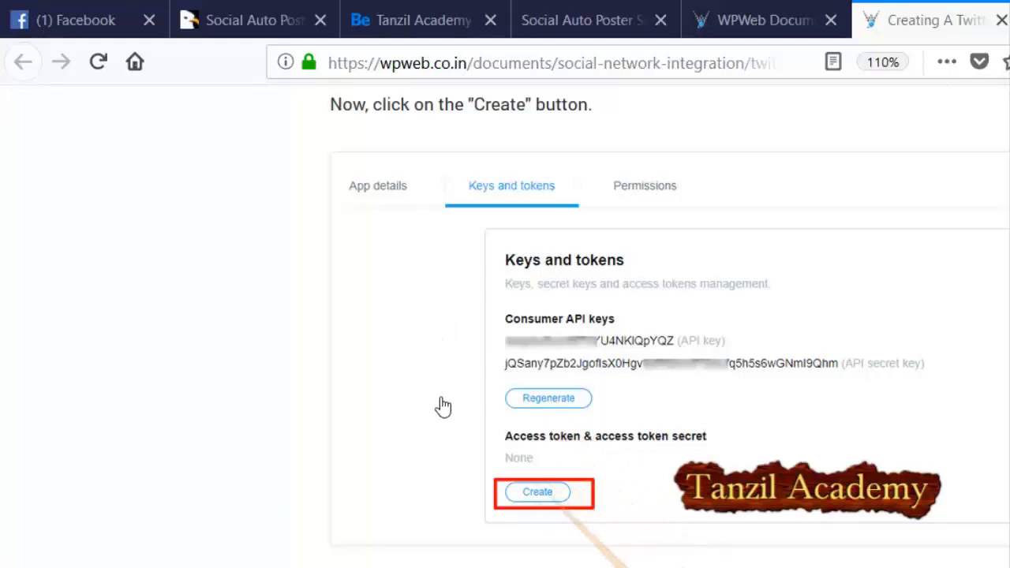
pyautogui.scroll(-7, 525, 382)
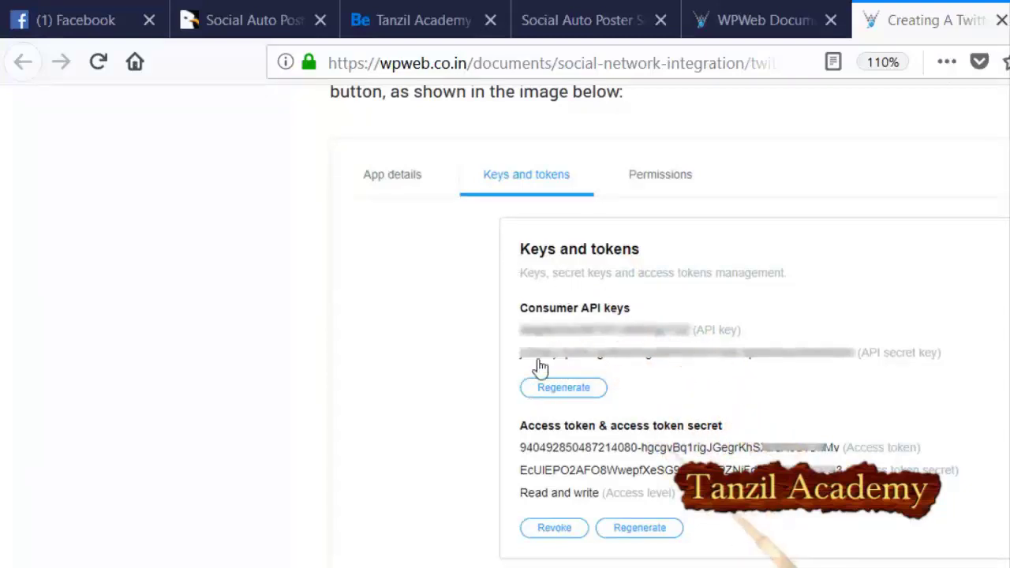
pyautogui.scroll(-5, 541, 367)
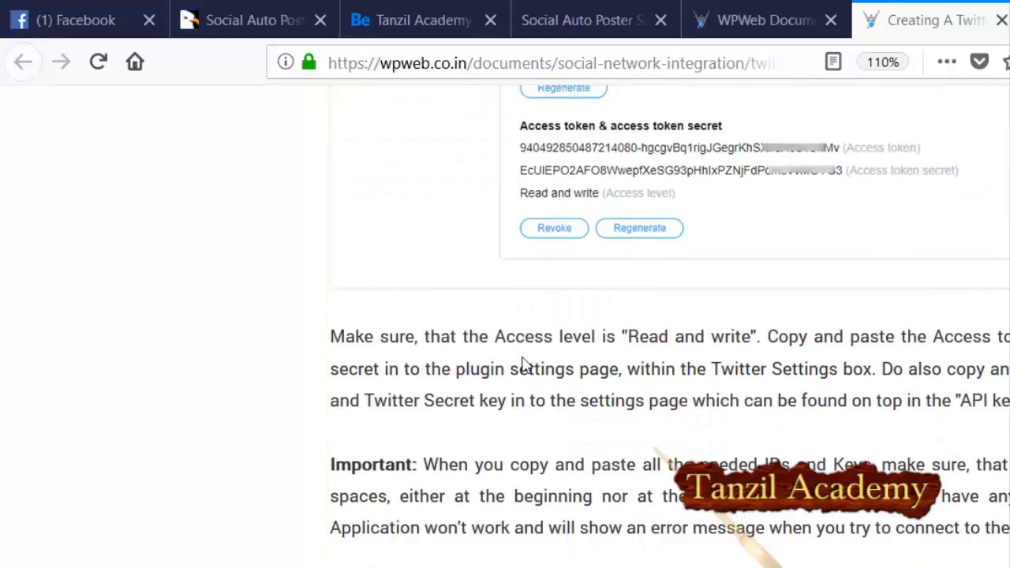
pyautogui.scroll(15, 521, 367)
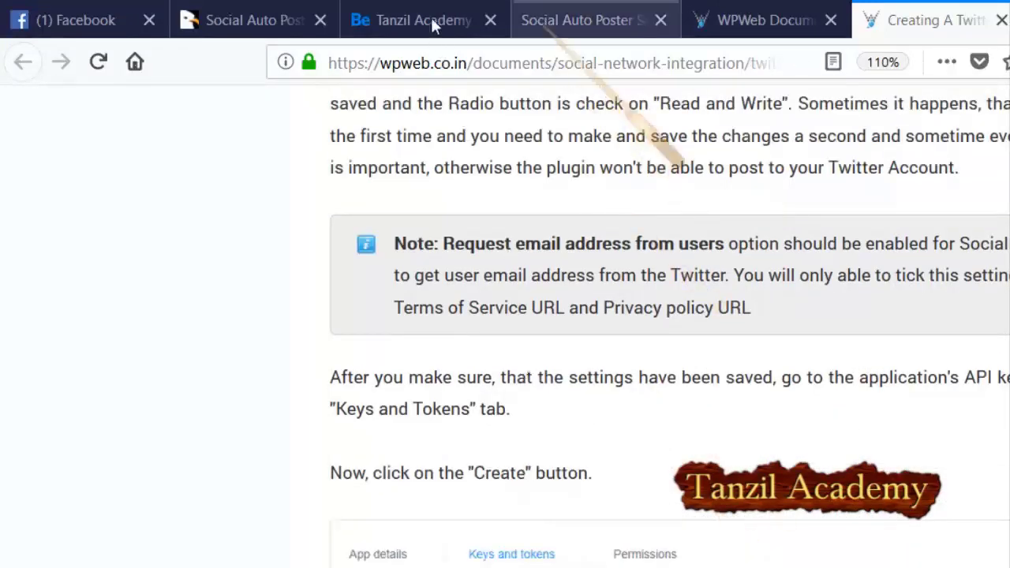
# - Return to the Social Auto Poster settings and examine the Twitter API key, secret and access token fields and the autopost options
pyautogui.click(568, 19)
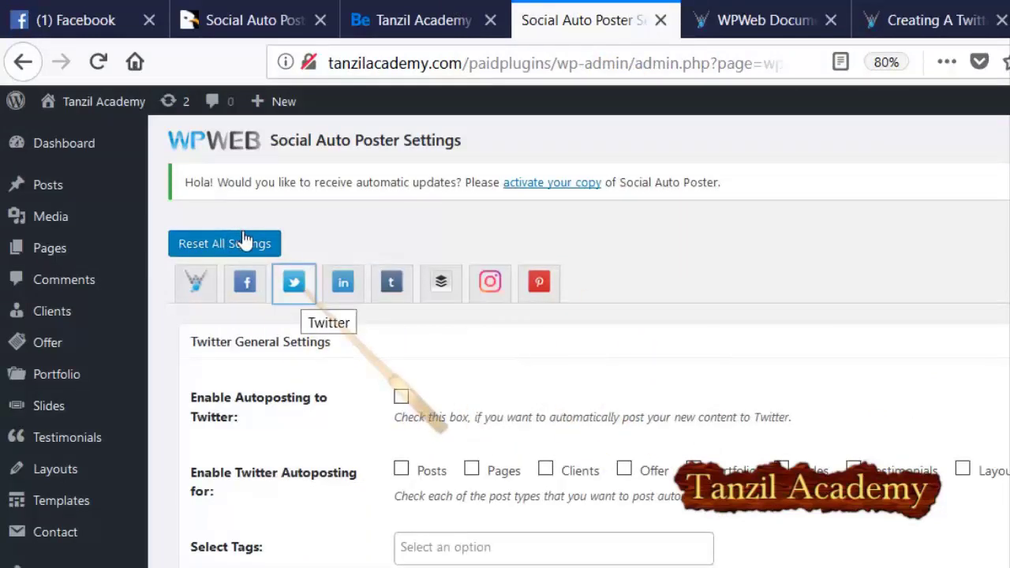
pyautogui.scroll(-5, 447, 295)
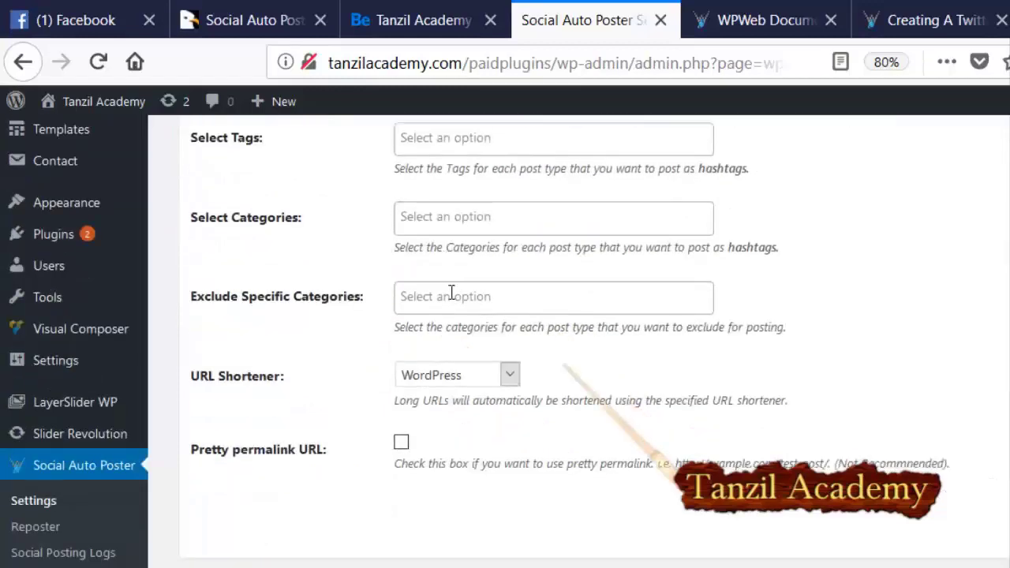
pyautogui.scroll(-10, 450, 292)
pyautogui.scroll(8, 450, 296)
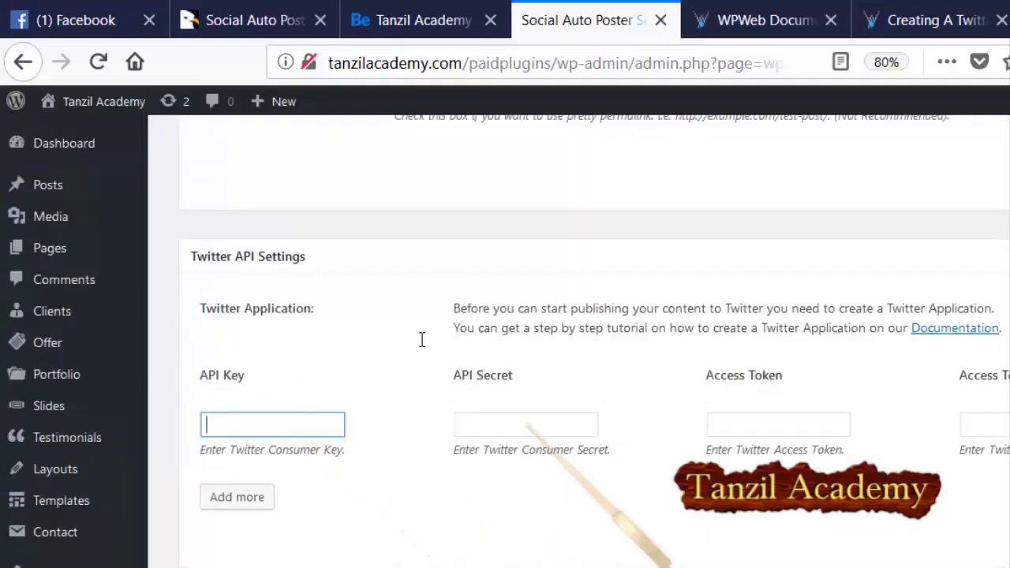
pyautogui.press('Tab')
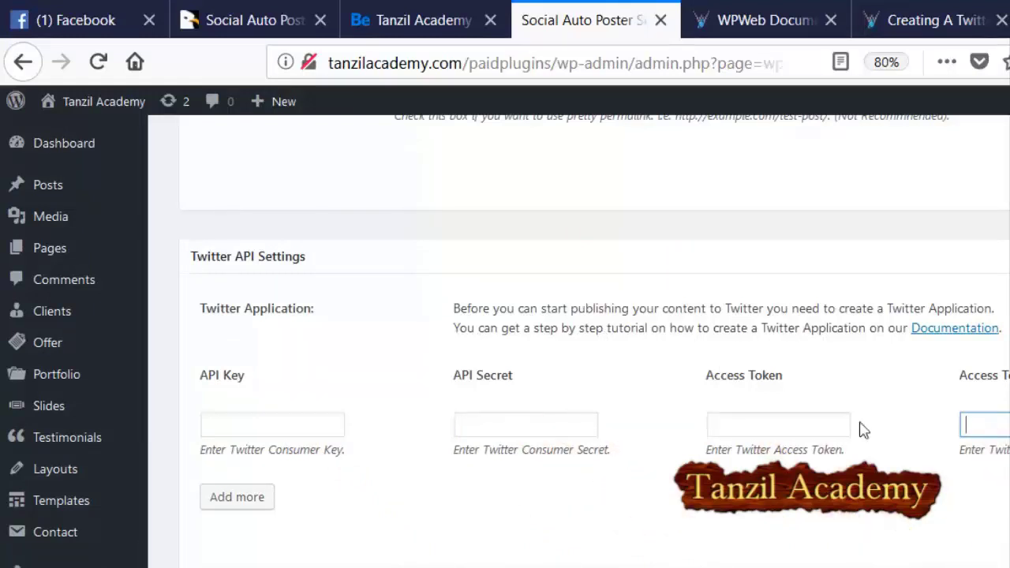
pyautogui.scroll(-3, 677, 353)
pyautogui.scroll(-2, 639, 349)
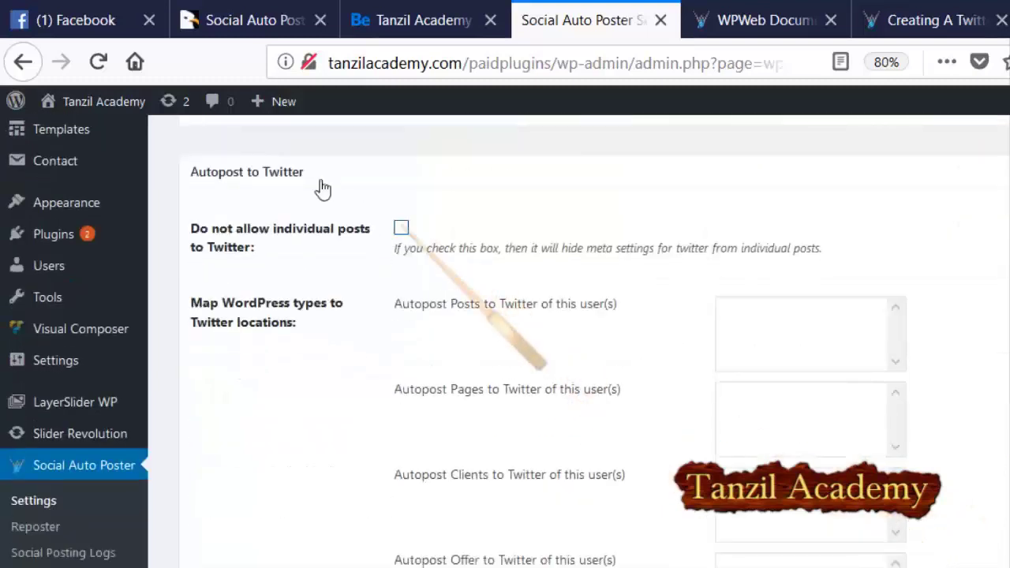
pyautogui.scroll(8, 428, 307)
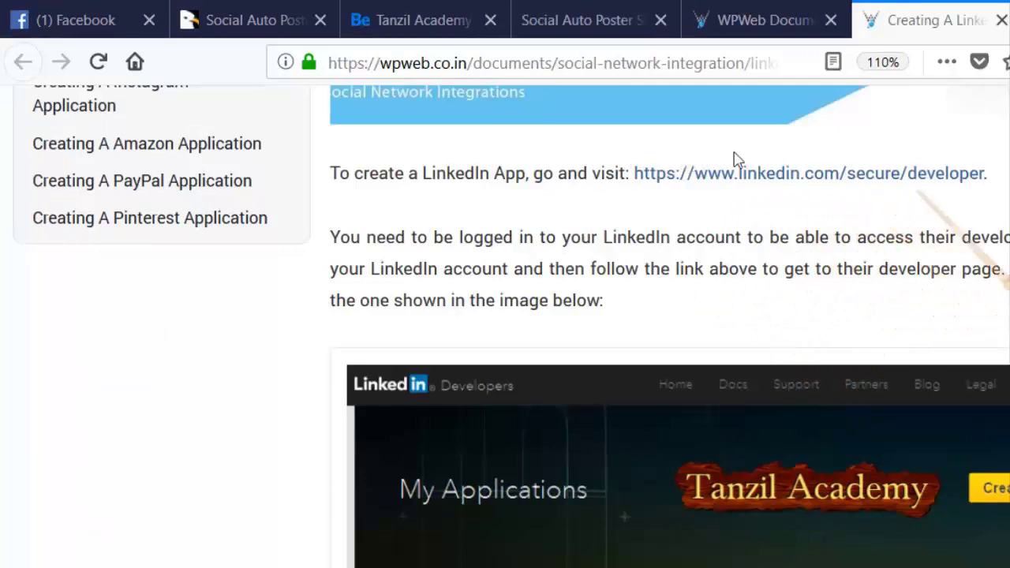
# - Study the LinkedIn guide's Create a New Application form, from company name, description and logo to website URL and business contact fields
pyautogui.scroll(-5, 710, 205)
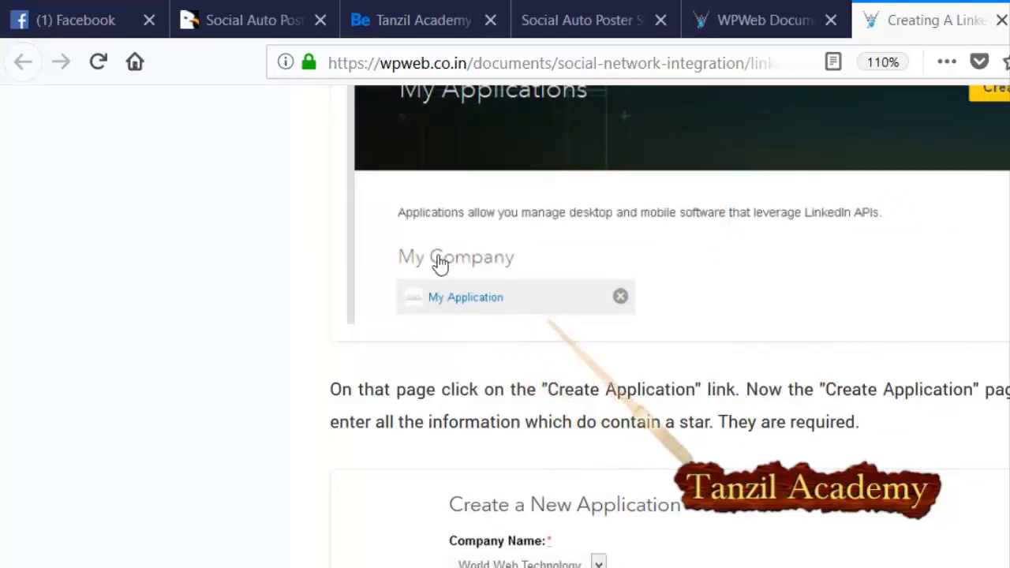
pyautogui.scroll(-3, 444, 265)
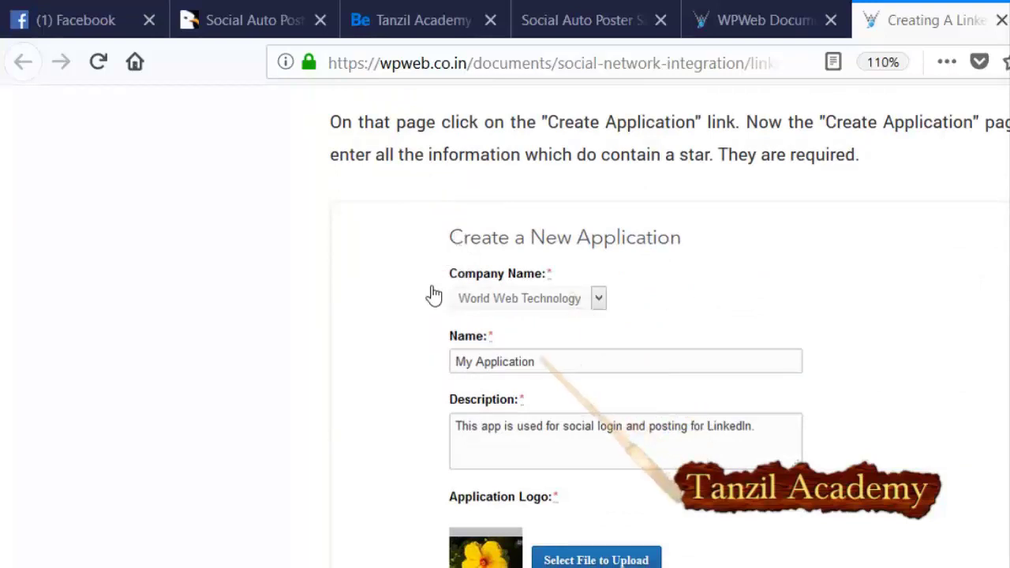
pyautogui.scroll(-3, 433, 294)
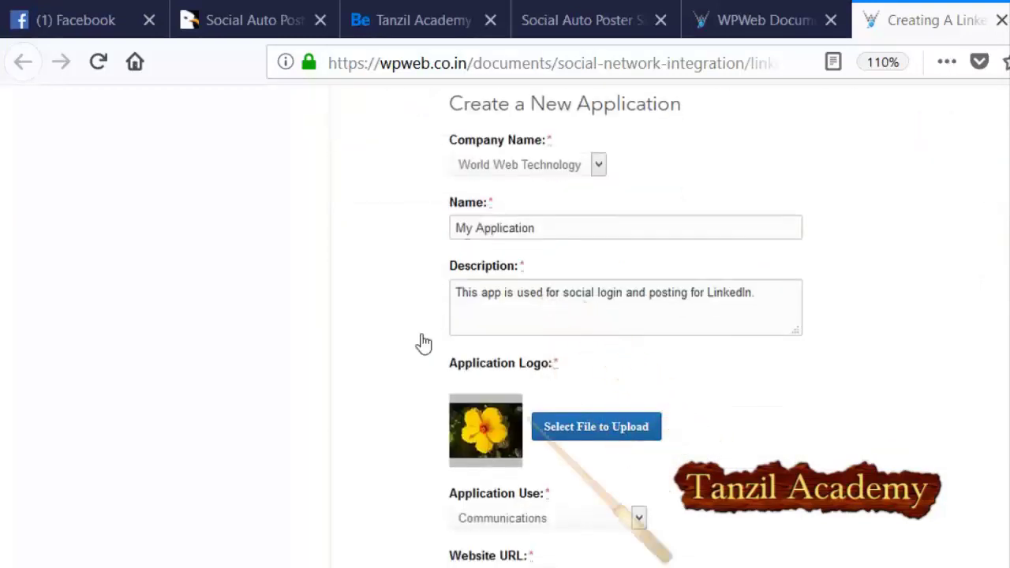
pyautogui.scroll(-3, 423, 343)
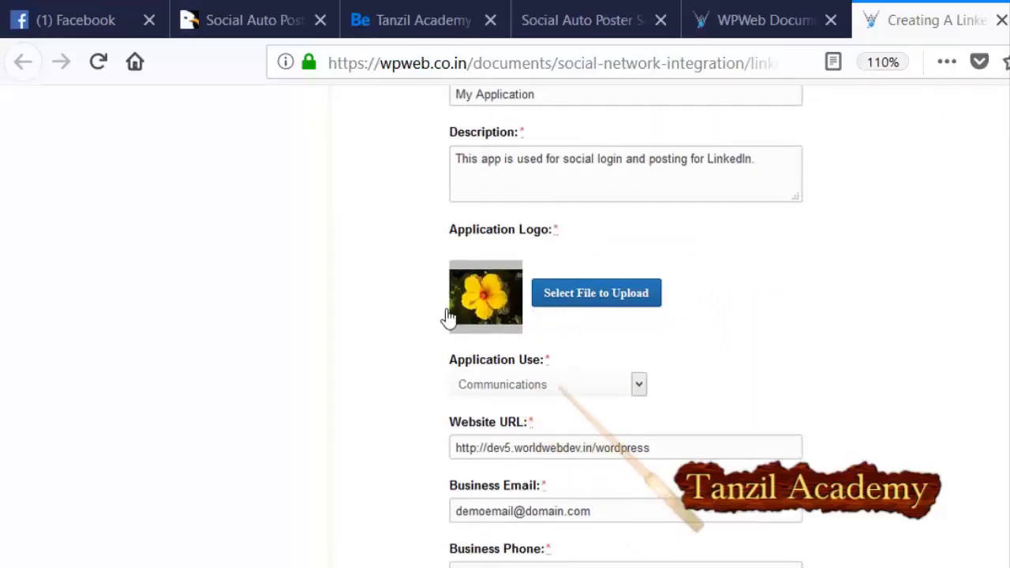
pyautogui.scroll(-3, 445, 363)
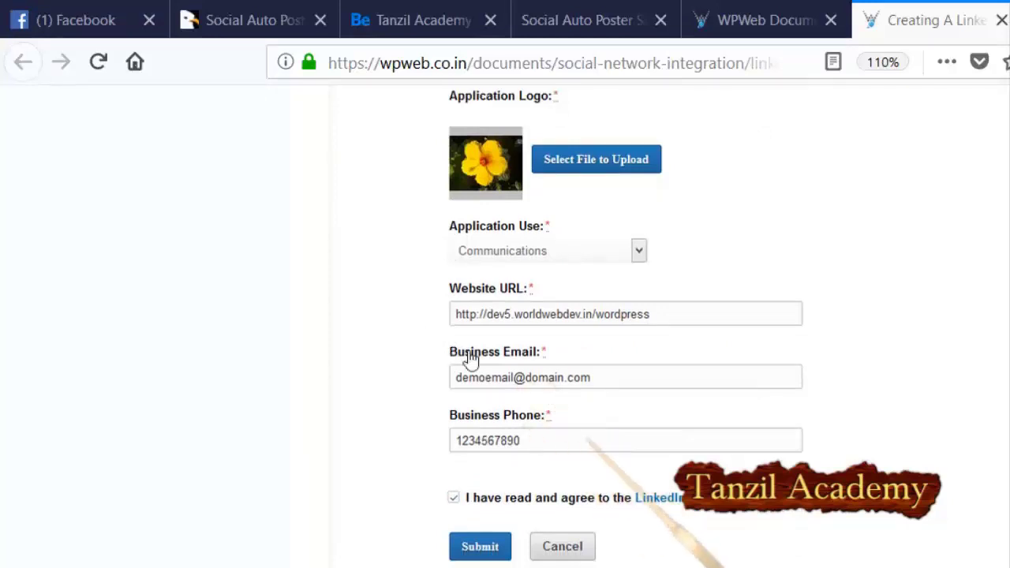
pyautogui.scroll(-3, 470, 362)
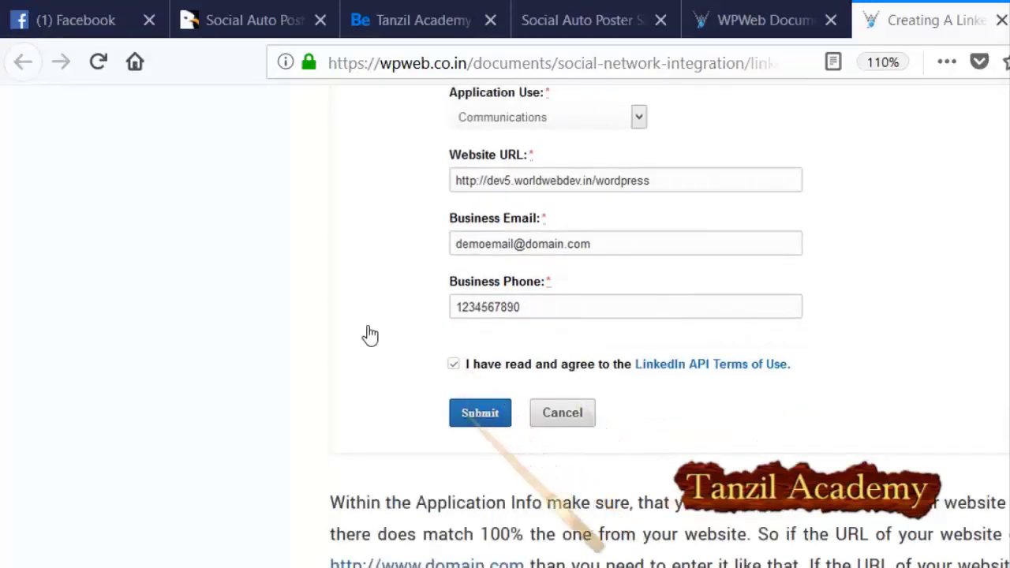
# - Examine the LinkedIn guide's authentication keys, default application permissions and OAuth 2.0 authorized redirect URL
pyautogui.scroll(-15, 368, 334)
pyautogui.scroll(2, 397, 354)
pyautogui.scroll(1, 400, 354)
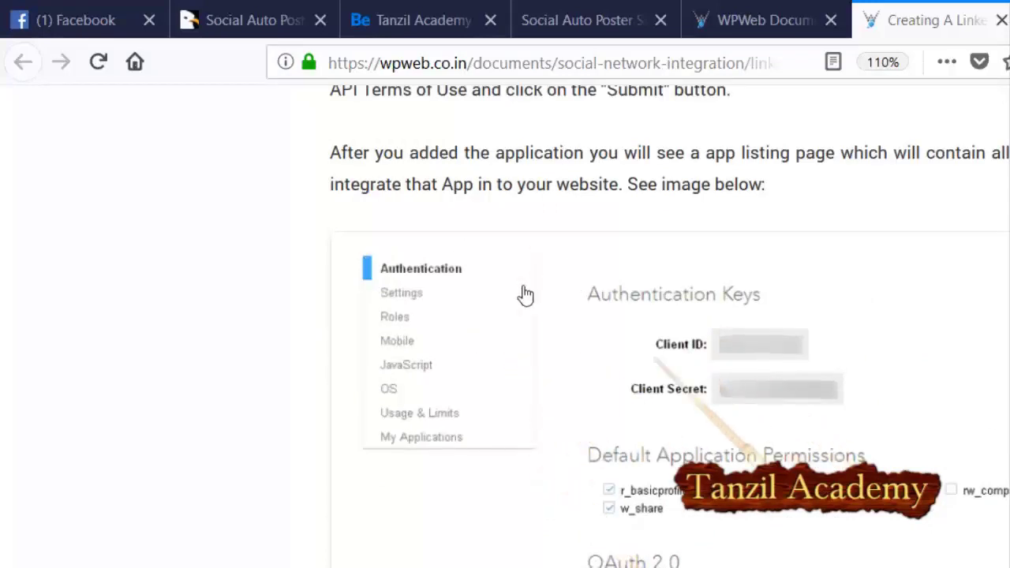
pyautogui.scroll(-3, 627, 330)
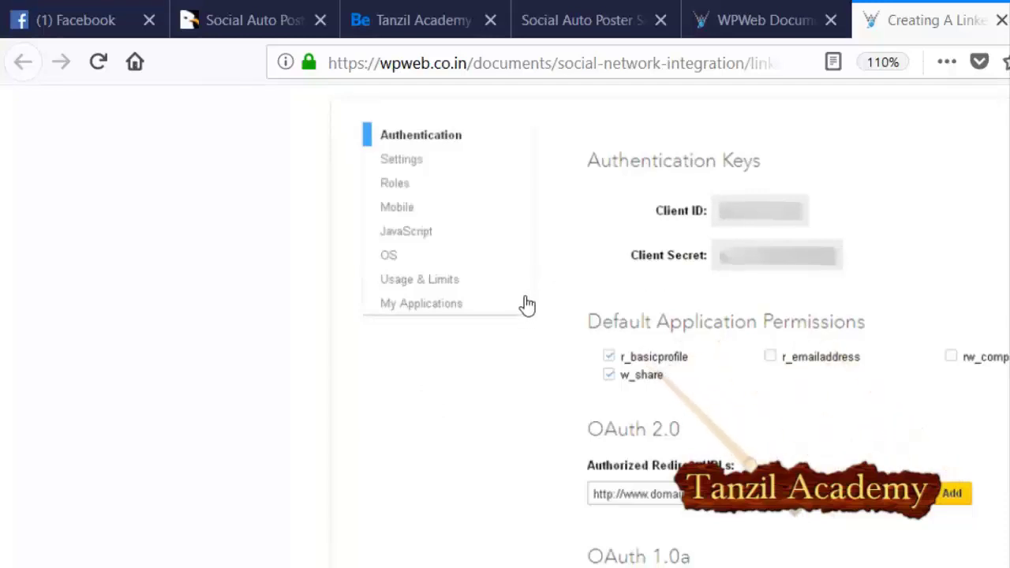
pyautogui.scroll(-3, 631, 315)
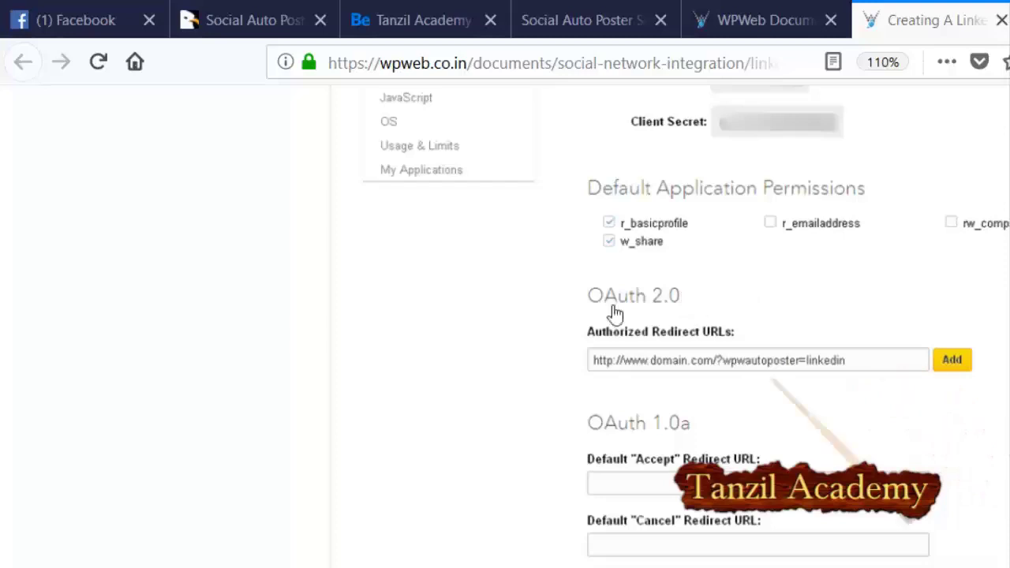
pyautogui.scroll(-5, 615, 313)
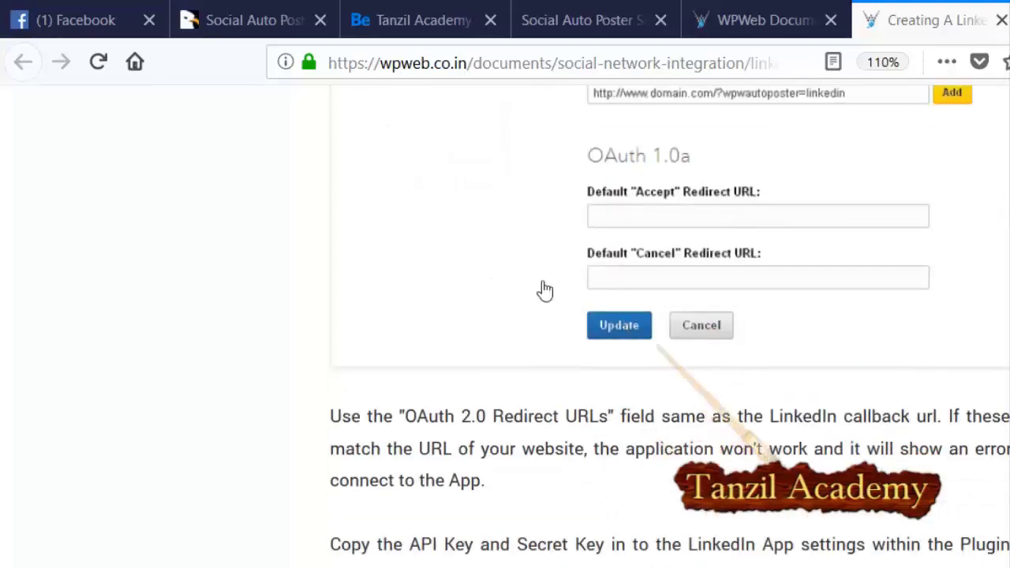
# - Read in the LinkedIn guide how the API key and secret are transferred to the plugin settings
pyautogui.scroll(-3, 552, 291)
pyautogui.scroll(-1, 574, 293)
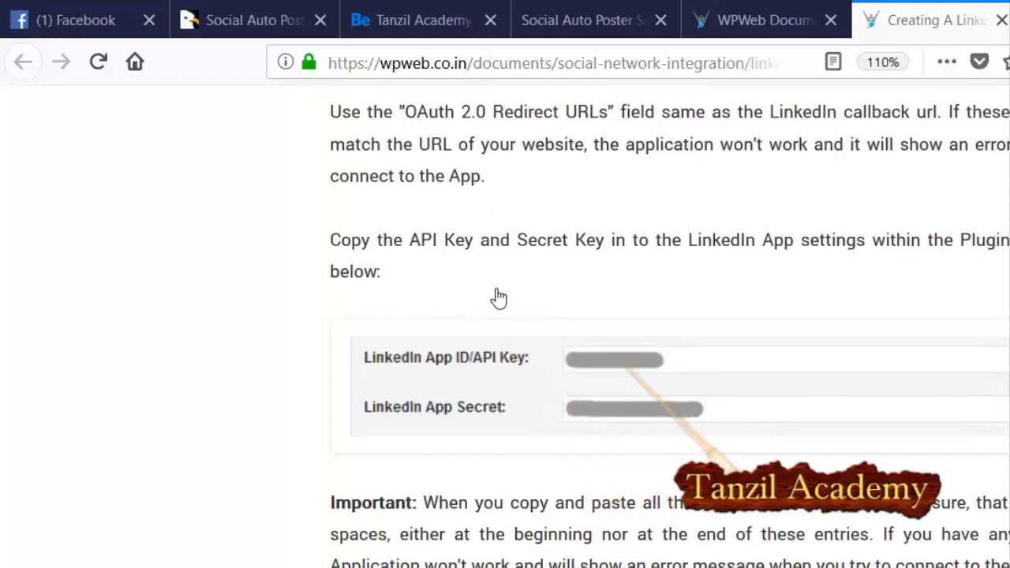
pyautogui.scroll(-2, 535, 316)
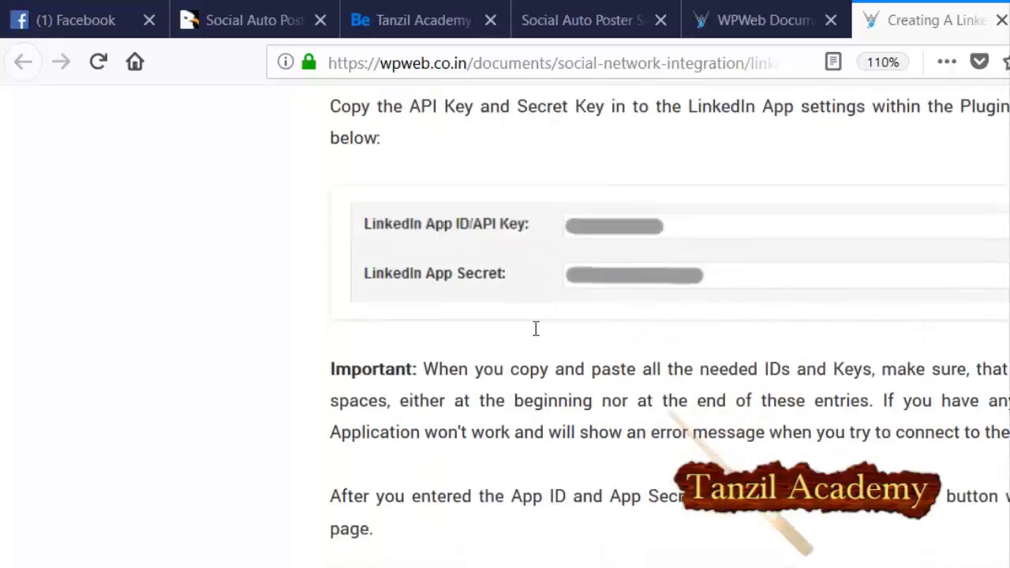
pyautogui.scroll(5, 535, 329)
# - Open the LinkedIn settings of Social Auto Poster and examine the app ID, app secret and OAuth redirect fields
pyautogui.click(580, 20)
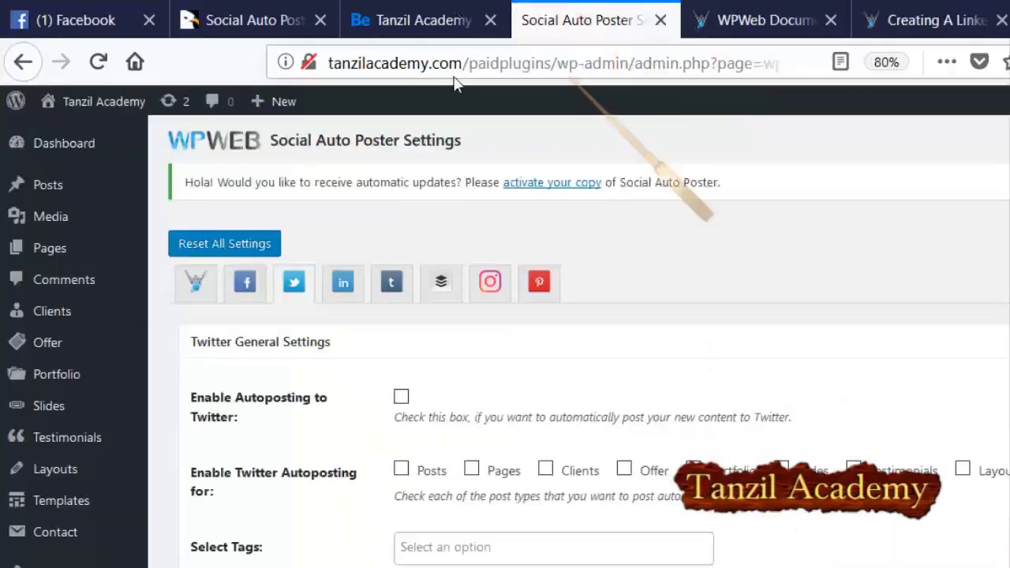
pyautogui.click(343, 282)
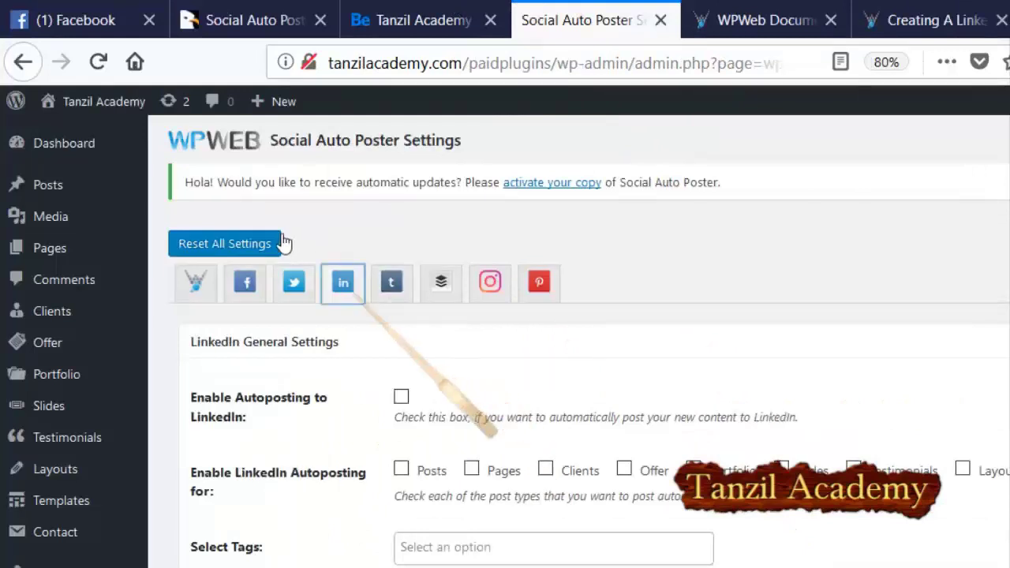
pyautogui.scroll(-10, 372, 285)
pyautogui.scroll(-3, 372, 285)
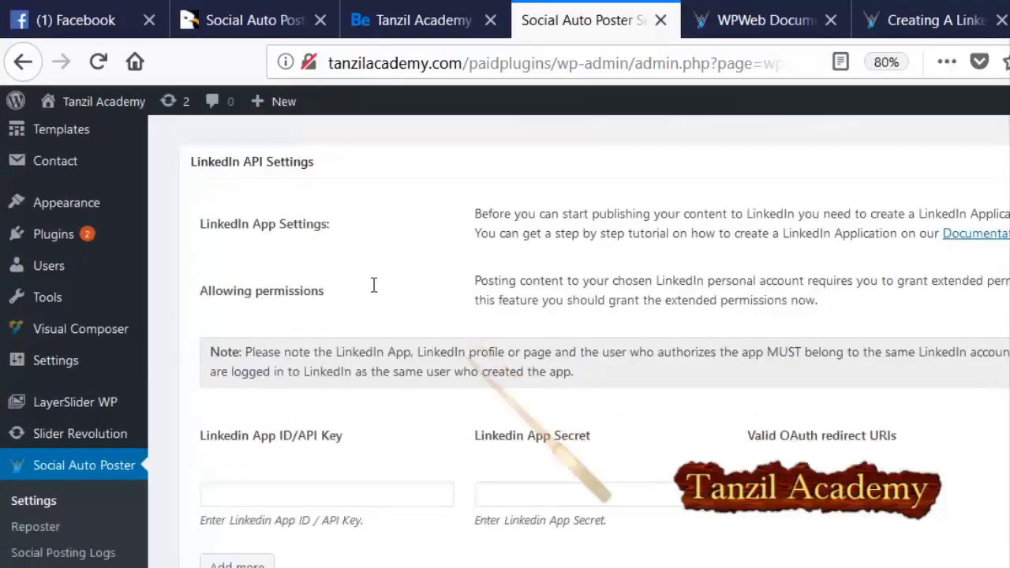
pyautogui.scroll(-2, 374, 288)
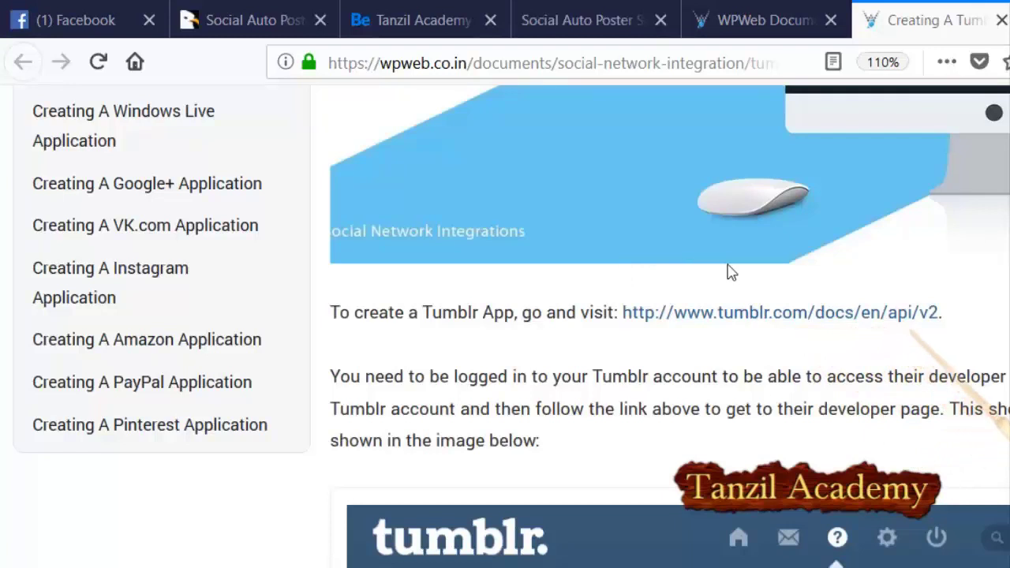
# - Read in the Tumblr guide how to reach the Tumblr API page and start registering an application
pyautogui.scroll(-3, 754, 272)
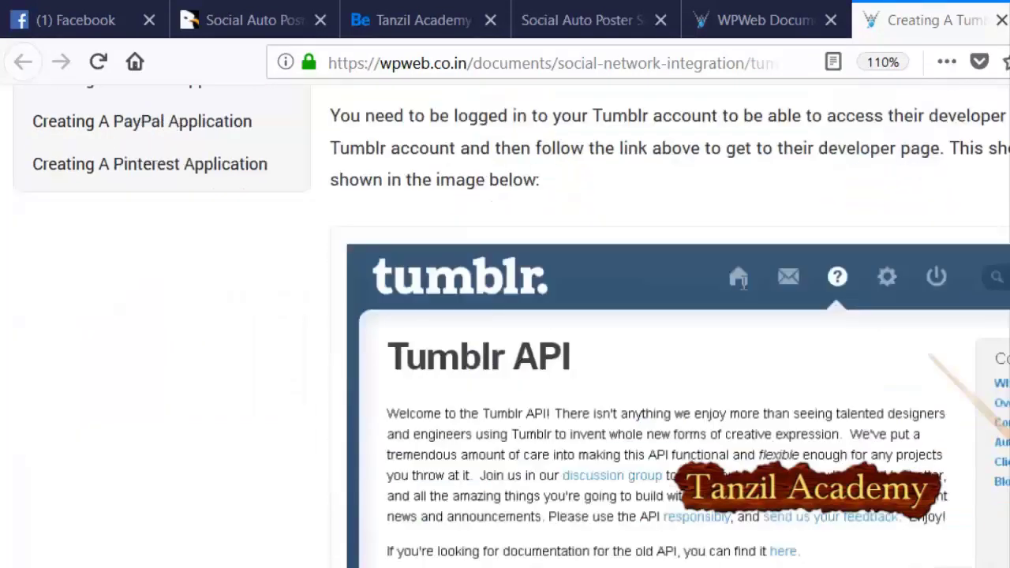
pyautogui.scroll(-3, 655, 275)
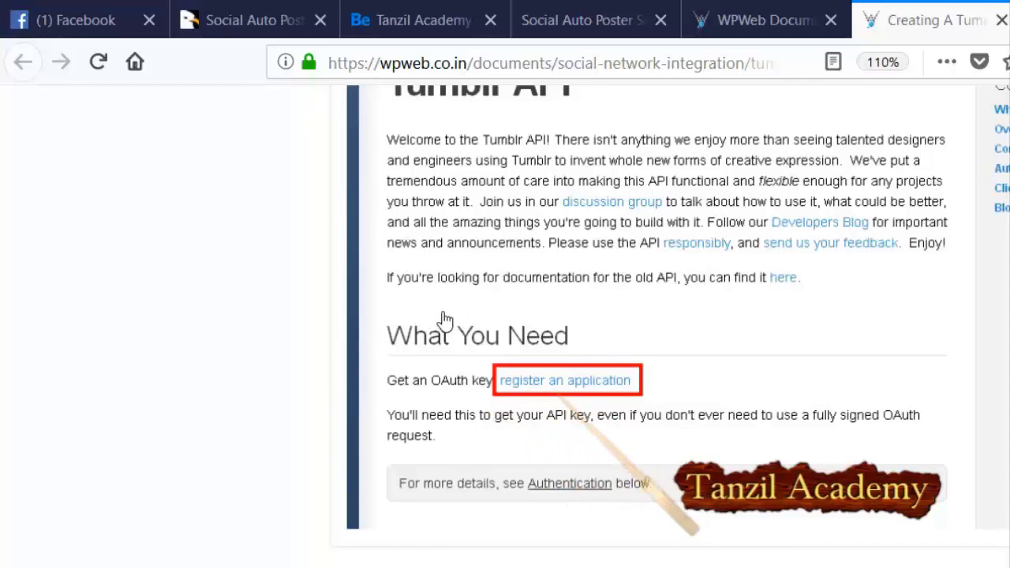
pyautogui.scroll(-10, 444, 318)
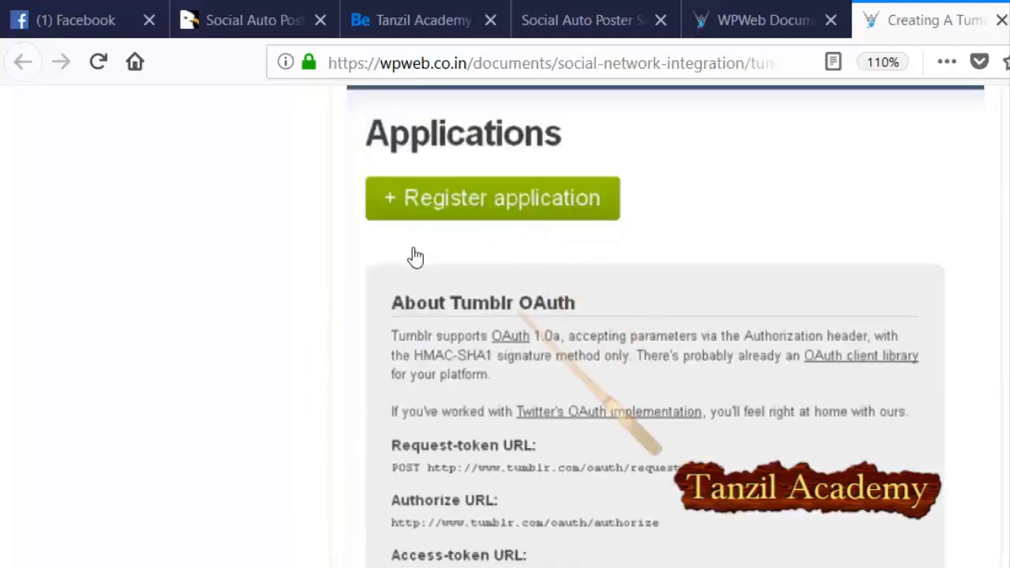
pyautogui.scroll(-2, 415, 257)
pyautogui.scroll(-4, 421, 282)
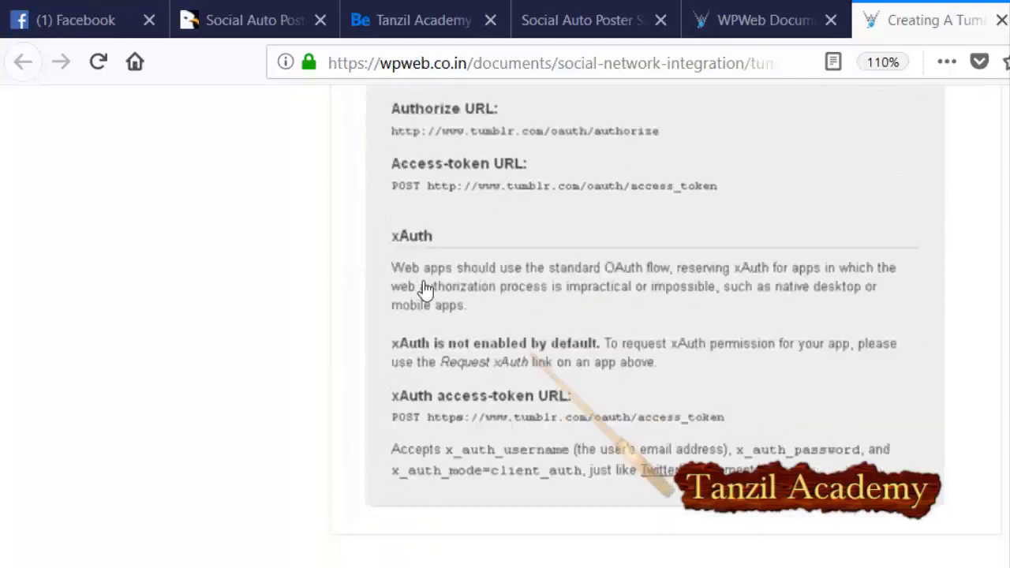
# - Read in the Tumblr guide which application registration fields to fill in, including name, website, description, contact email and default callback URL
pyautogui.scroll(-6, 424, 289)
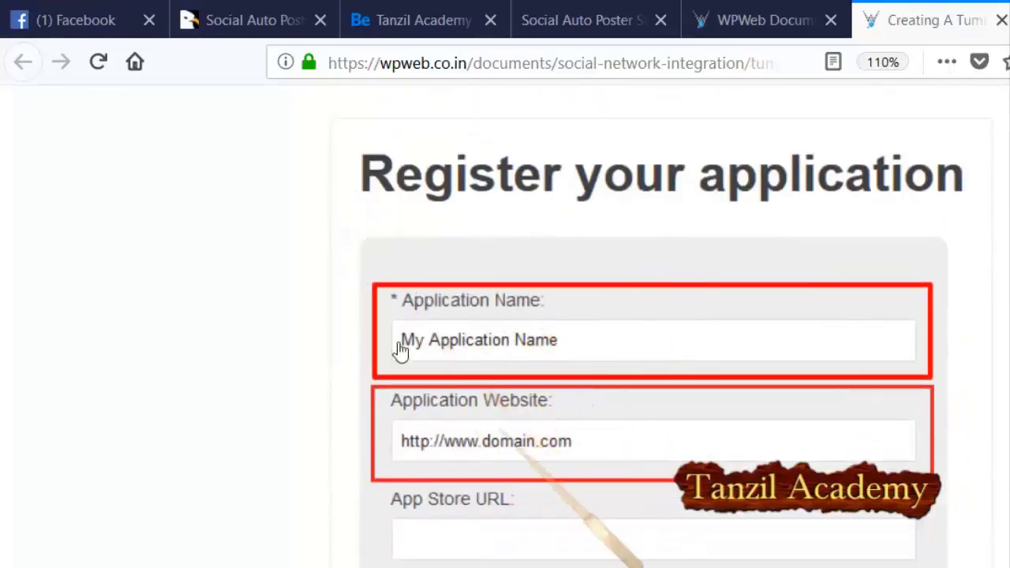
pyautogui.scroll(-3, 460, 348)
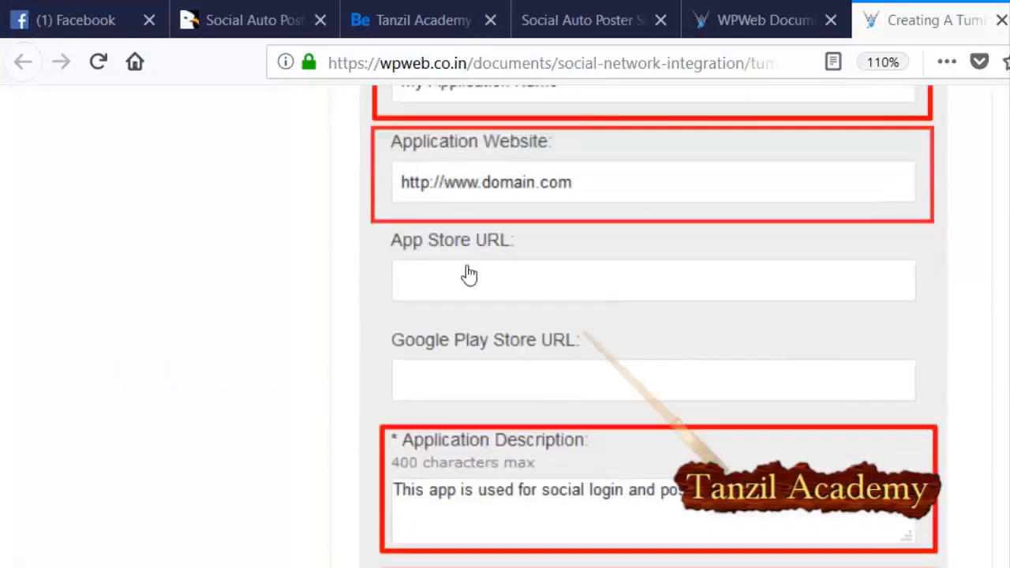
pyautogui.scroll(-5, 465, 300)
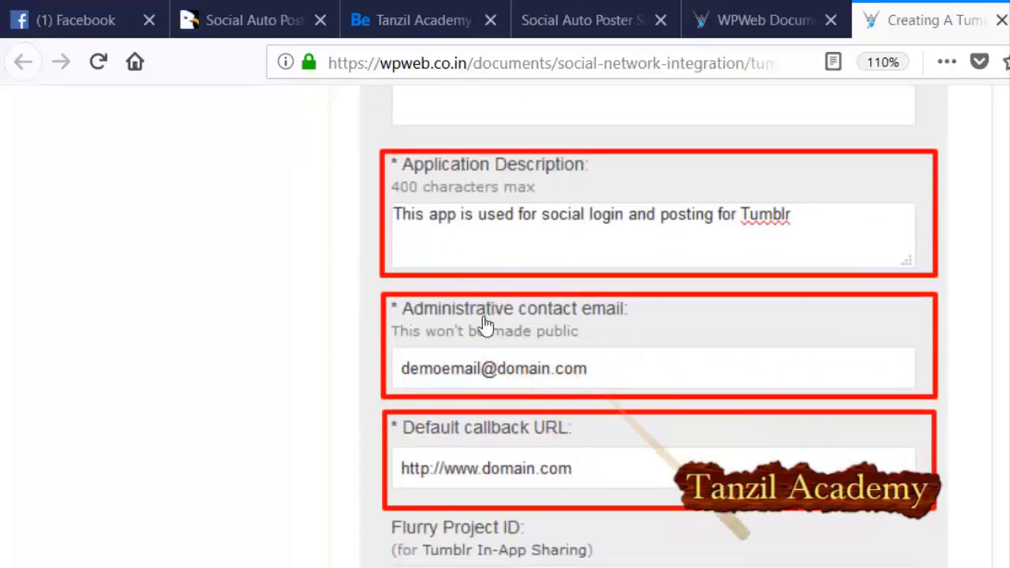
pyautogui.scroll(-3, 486, 324)
pyautogui.scroll(-12, 447, 288)
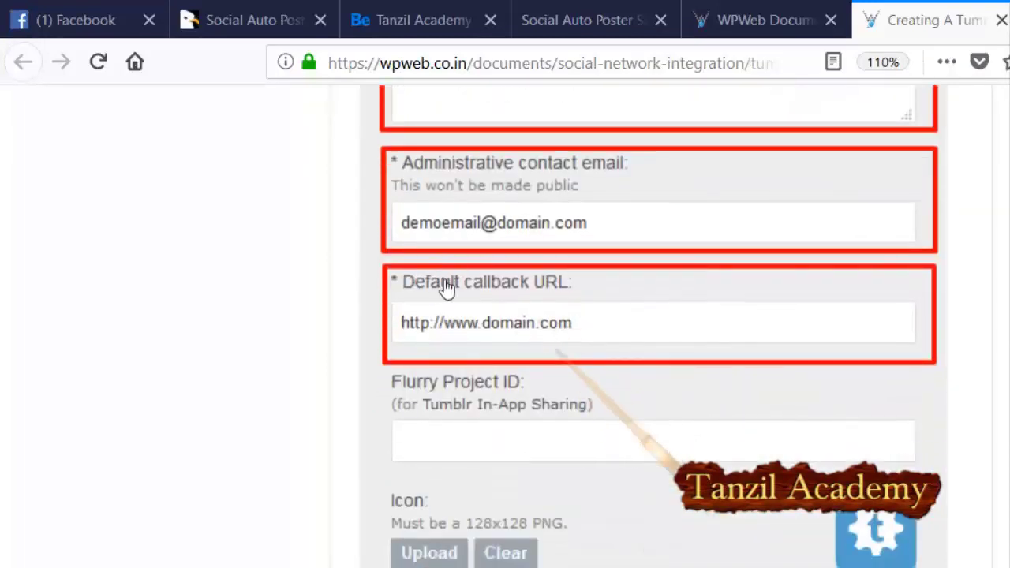
pyautogui.scroll(-2, 447, 292)
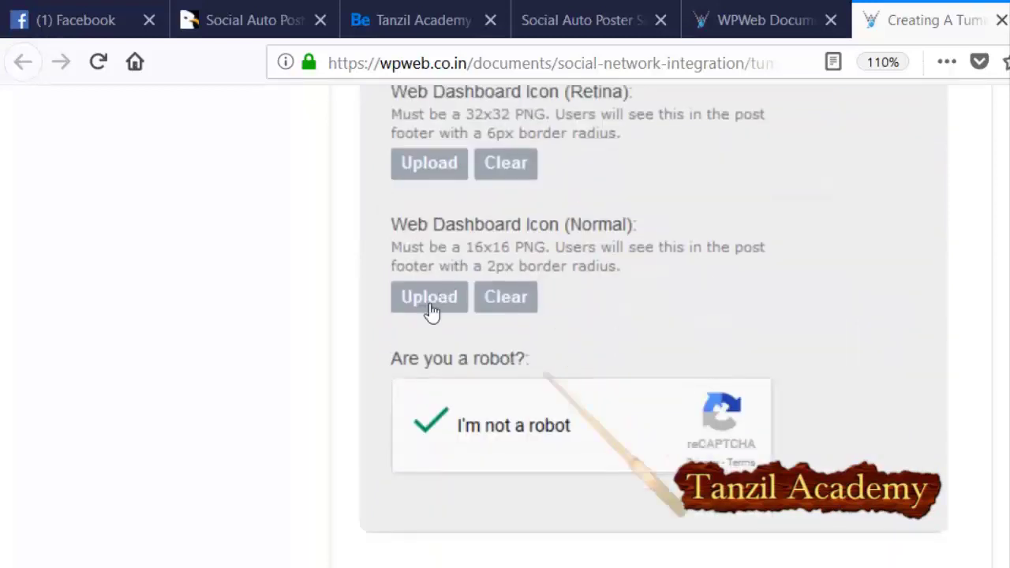
pyautogui.scroll(-9, 348, 328)
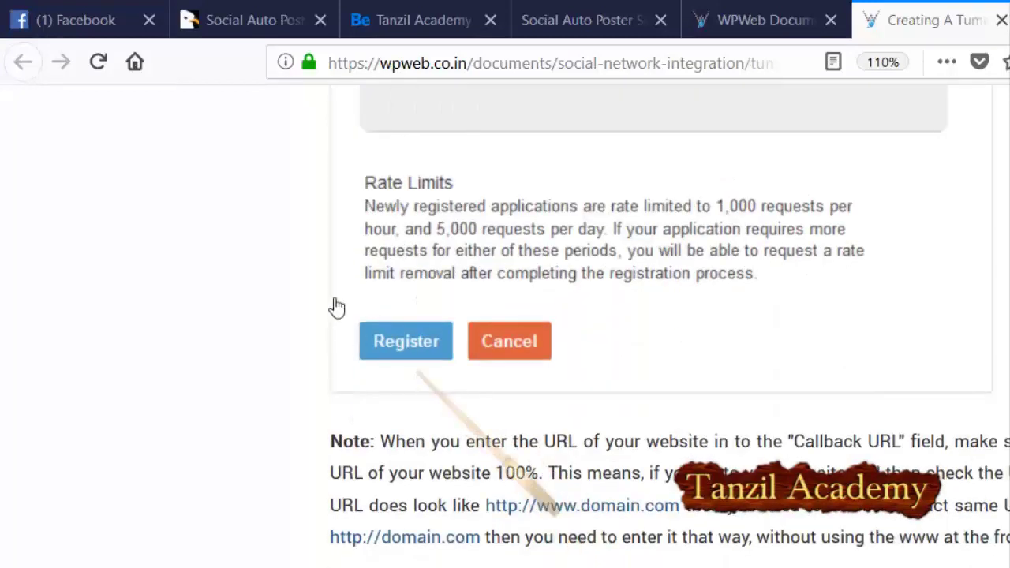
# - Read in the Tumblr guide how to get the OAuth consumer key and secret key and copy them into the plugin settings
pyautogui.scroll(-15, 430, 313)
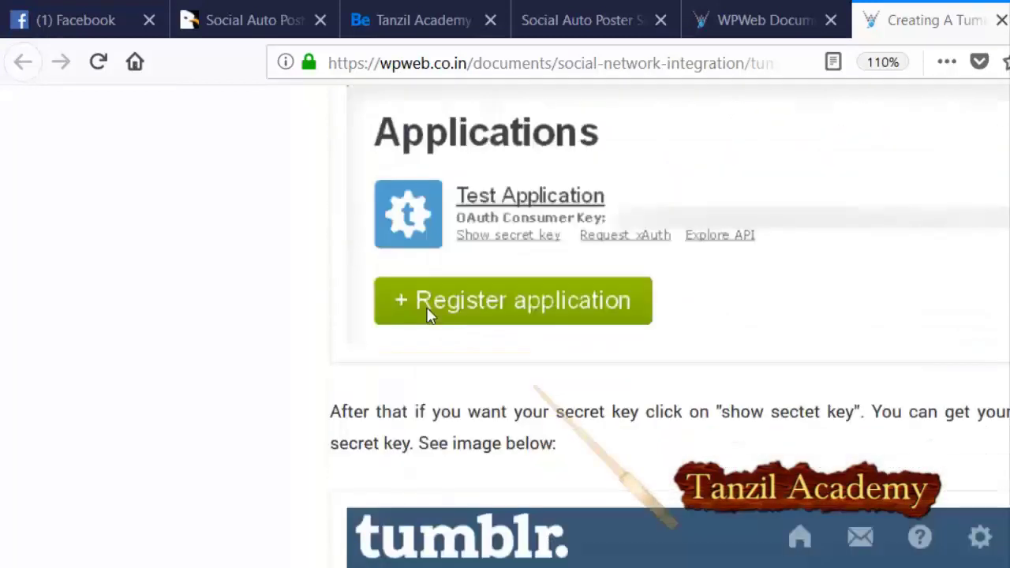
pyautogui.scroll(3, 423, 263)
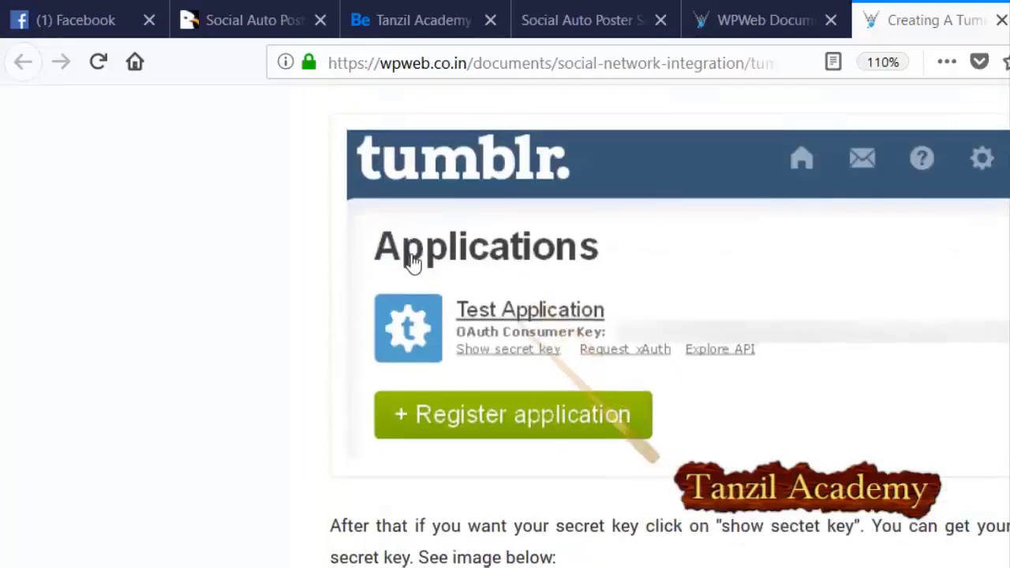
pyautogui.scroll(-12, 450, 284)
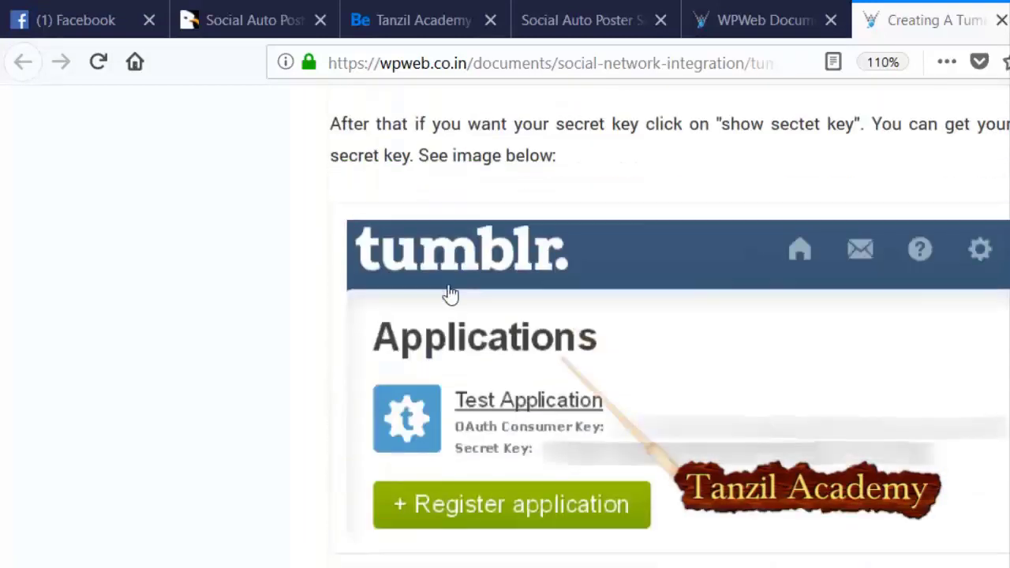
pyautogui.scroll(-10, 450, 292)
pyautogui.scroll(5, 419, 297)
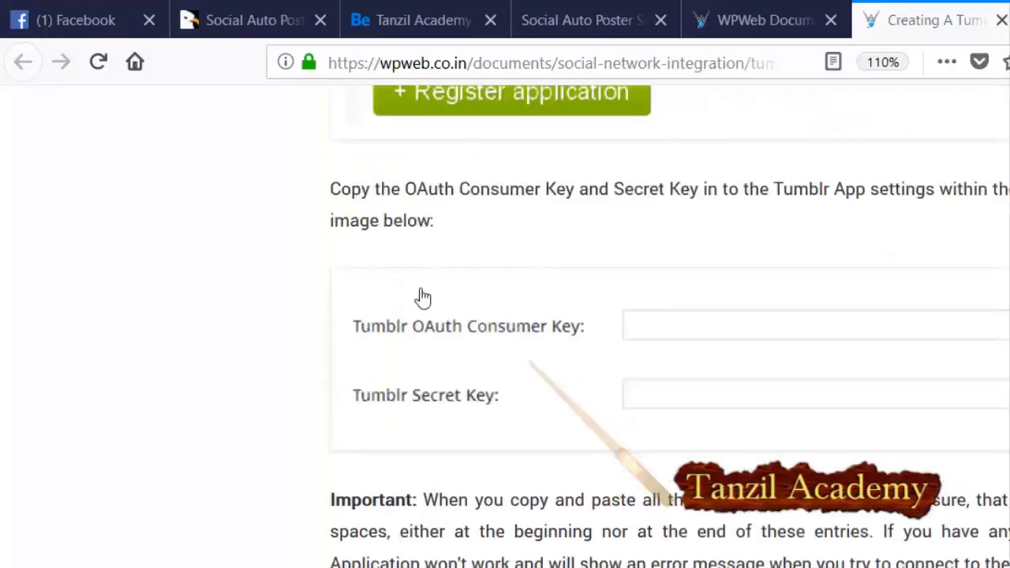
pyautogui.scroll(-3, 471, 286)
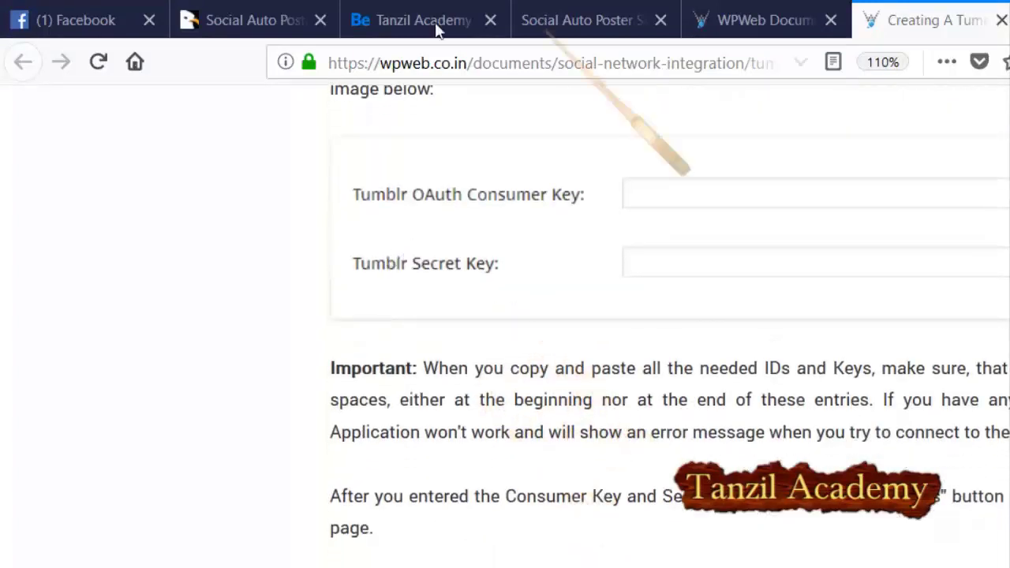
# - Open the Tumblr settings of Social Auto Poster and examine the OAuth consumer key and secret key fields
pyautogui.click(579, 20)
pyautogui.scroll(10, 361, 233)
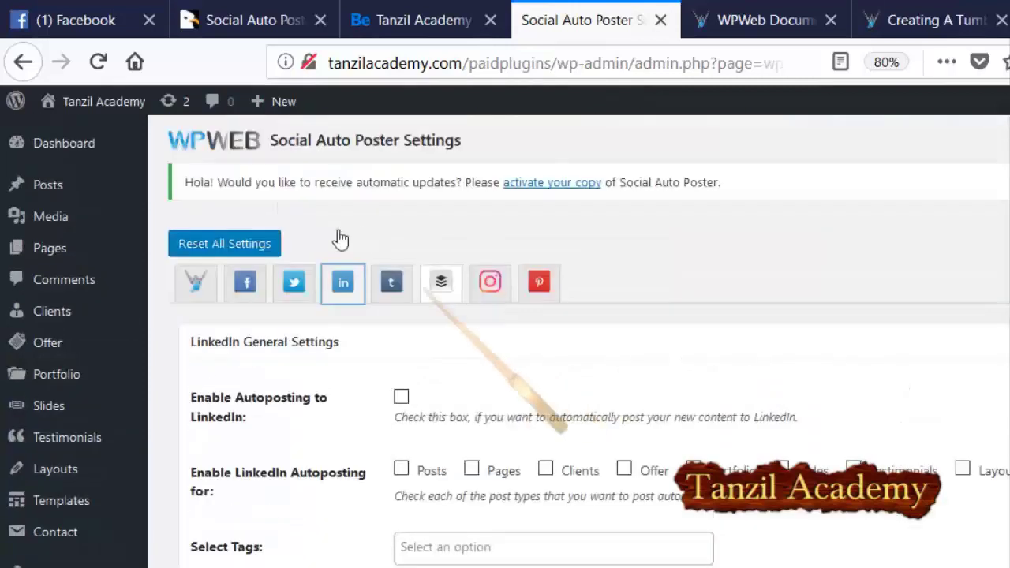
pyautogui.click(392, 282)
pyautogui.scroll(-10, 366, 245)
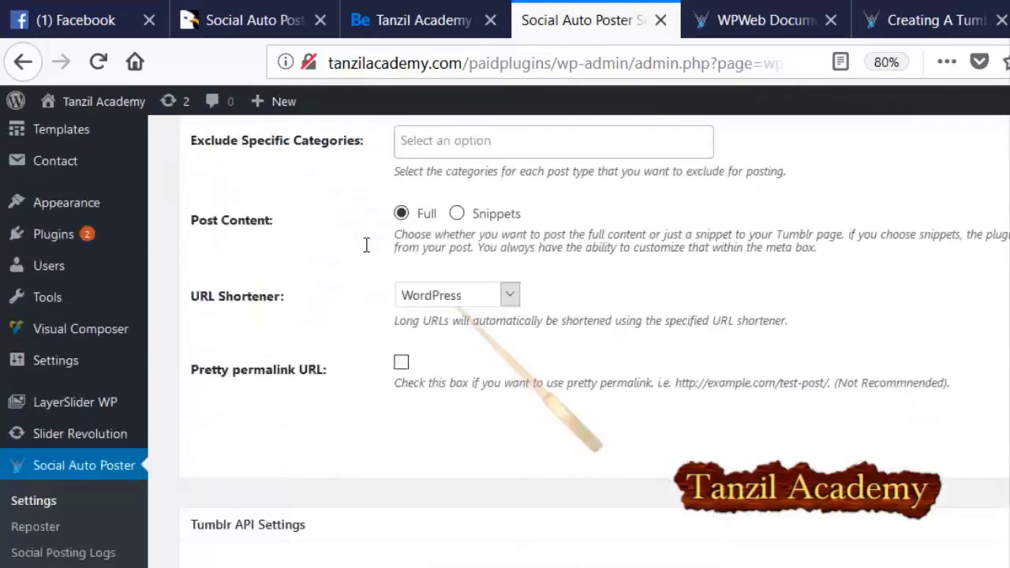
pyautogui.scroll(-5, 366, 245)
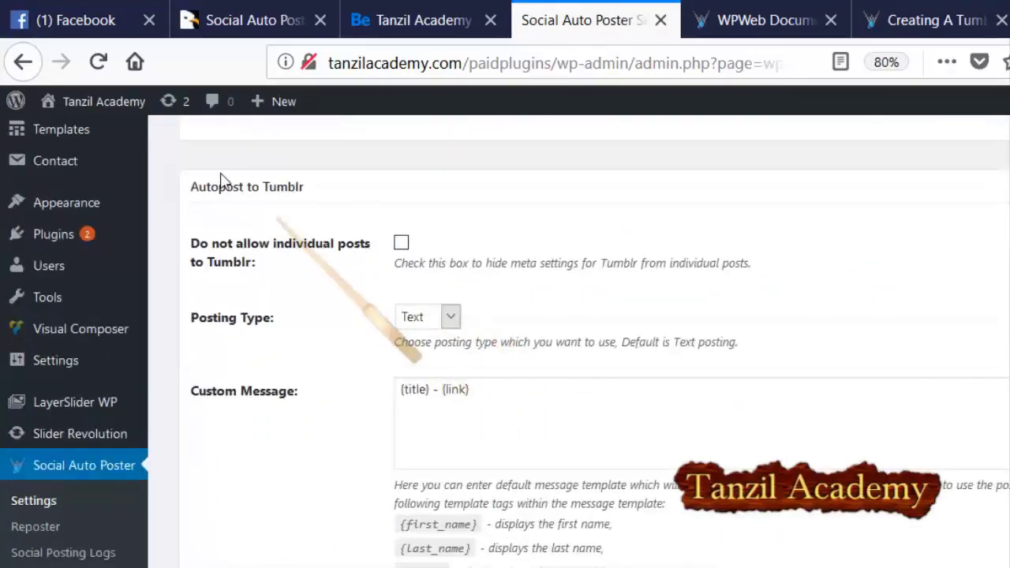
pyautogui.scroll(-3, 397, 236)
pyautogui.scroll(5, 393, 250)
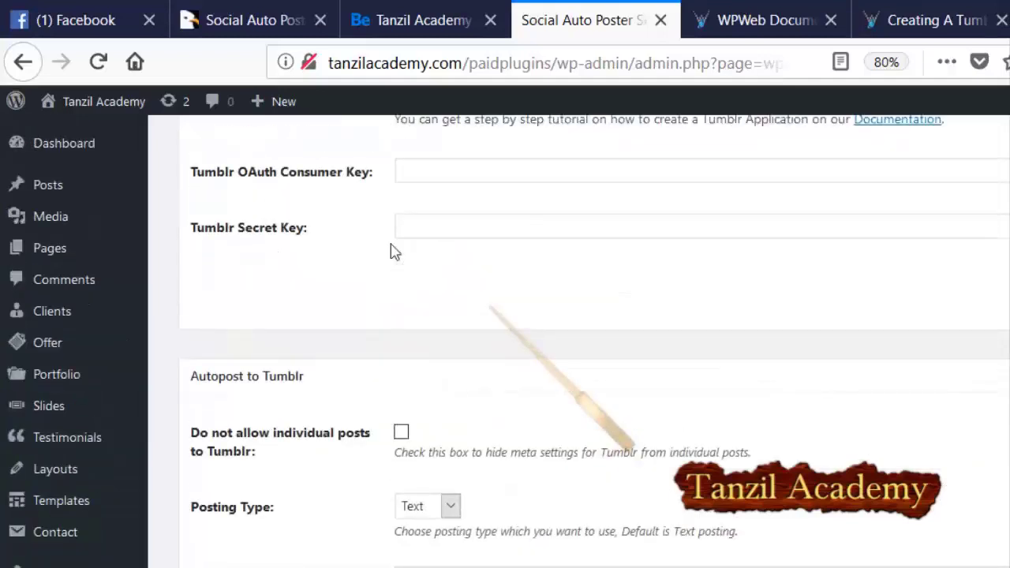
pyautogui.scroll(3, 392, 251)
pyautogui.press('Tab')
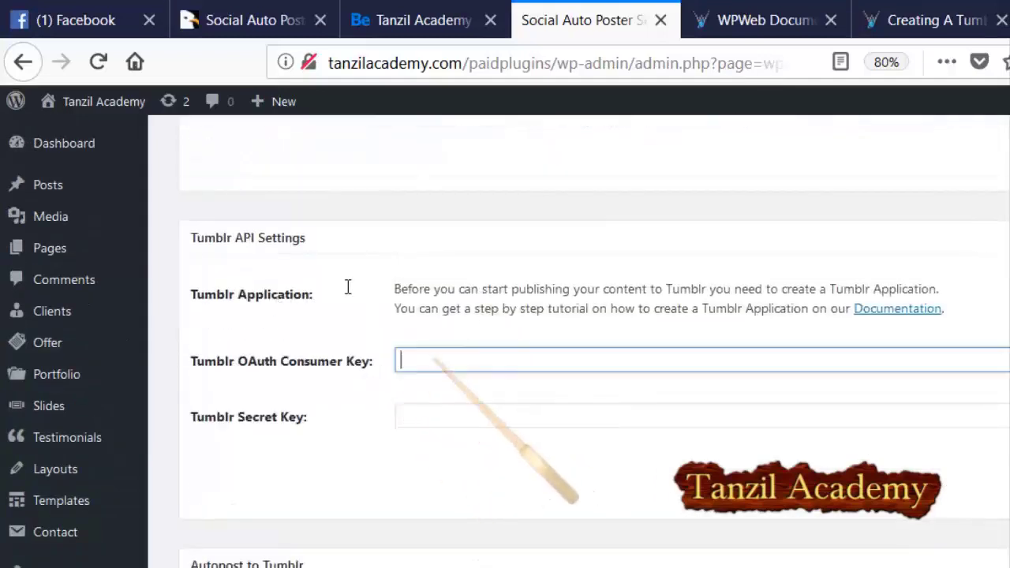
pyautogui.press('Tab')
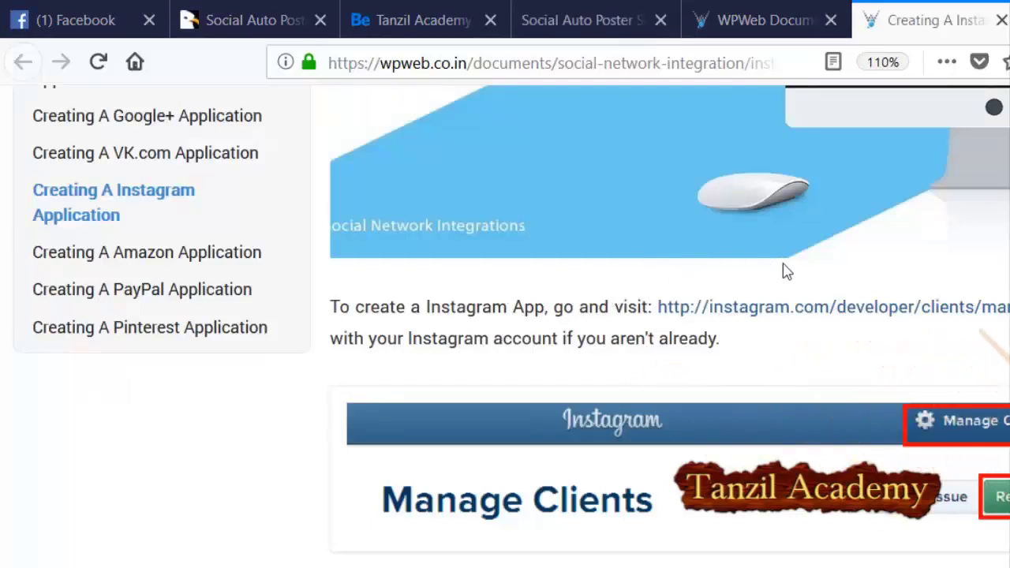
# - Read in the Instagram guide how to reach Manage Clients and fill in the form for registering a new client ID
pyautogui.scroll(-3, 821, 273)
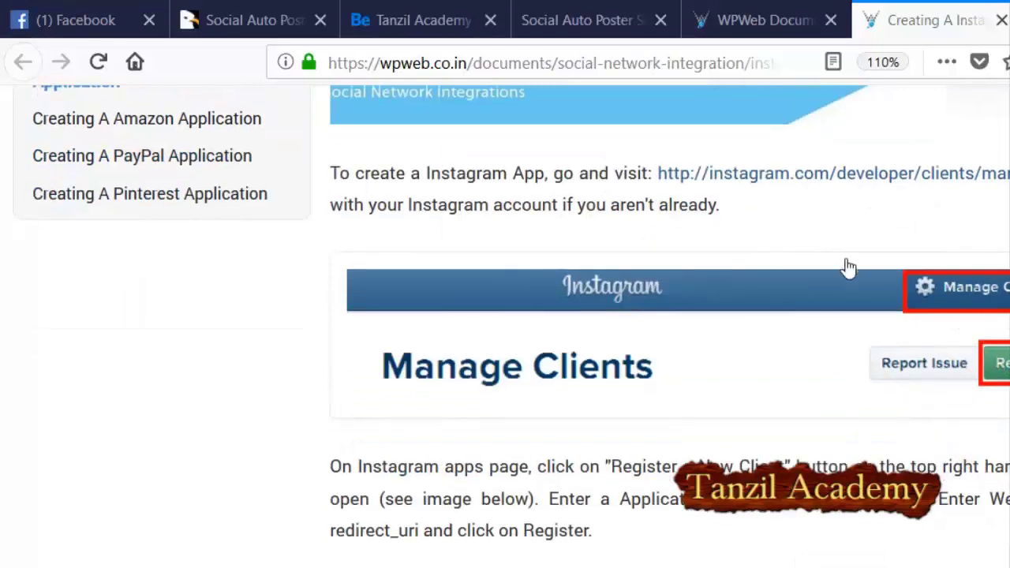
pyautogui.scroll(-9, 880, 276)
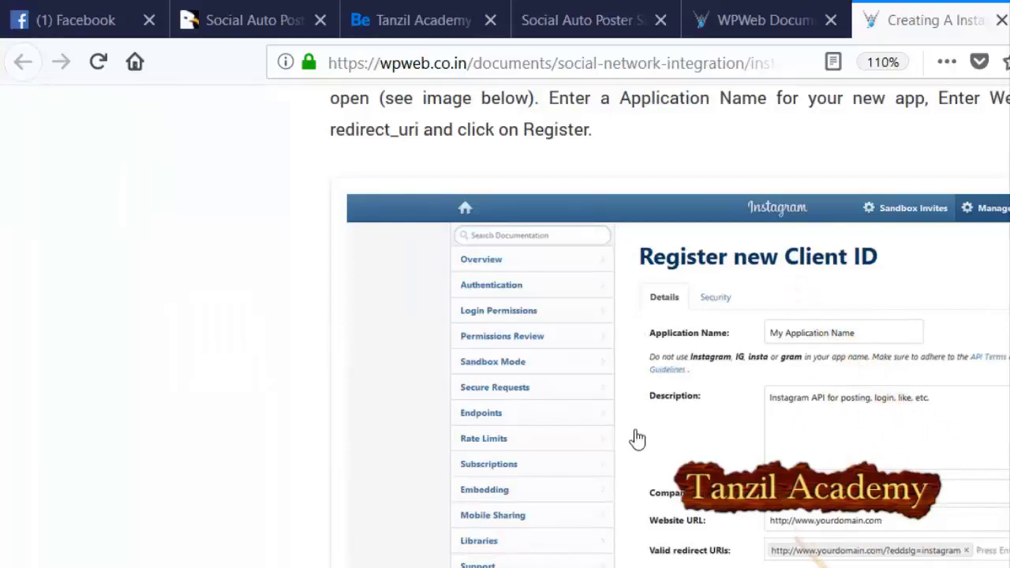
pyautogui.scroll(-3, 631, 280)
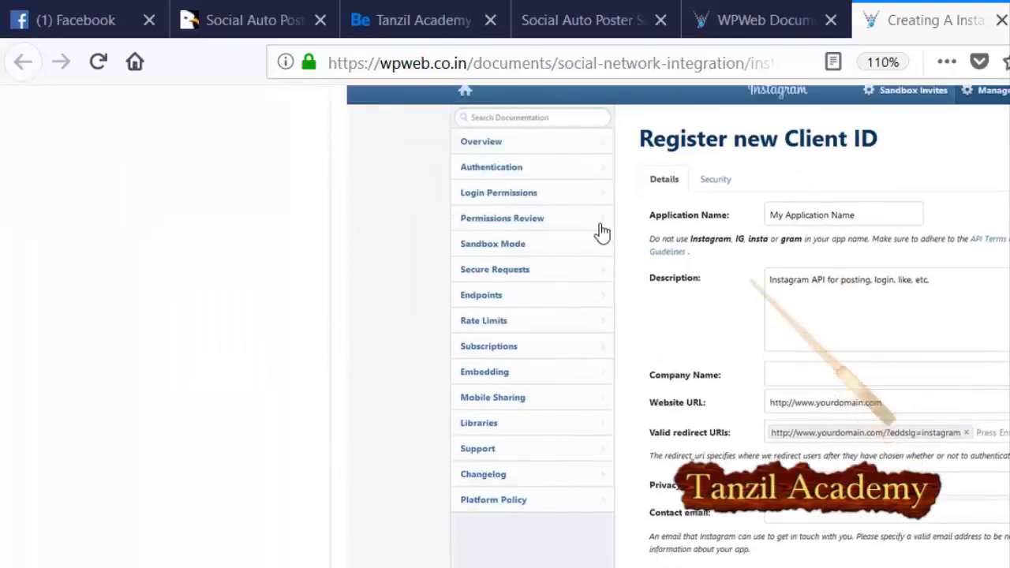
pyautogui.scroll(3, 595, 260)
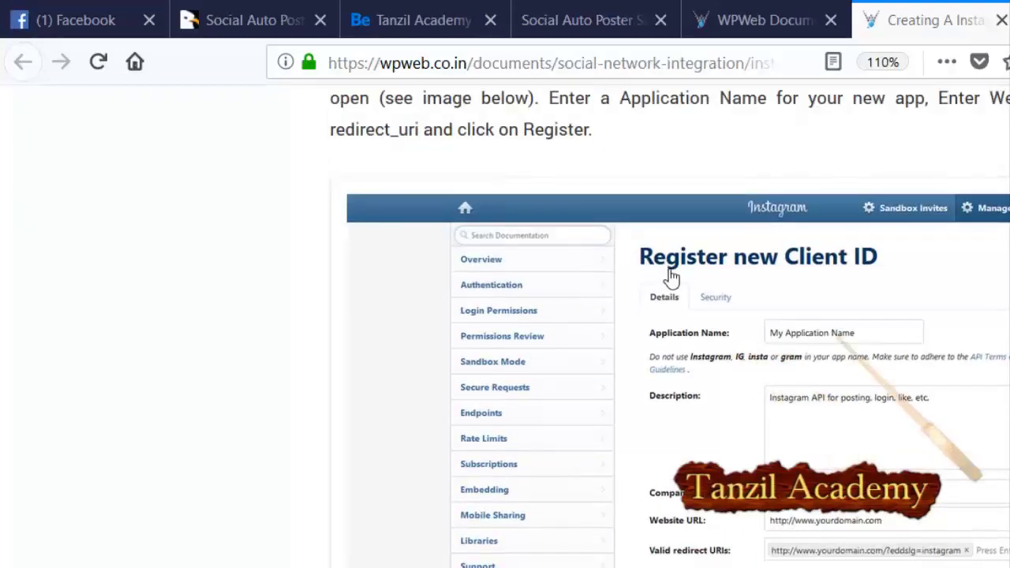
pyautogui.scroll(-3, 702, 277)
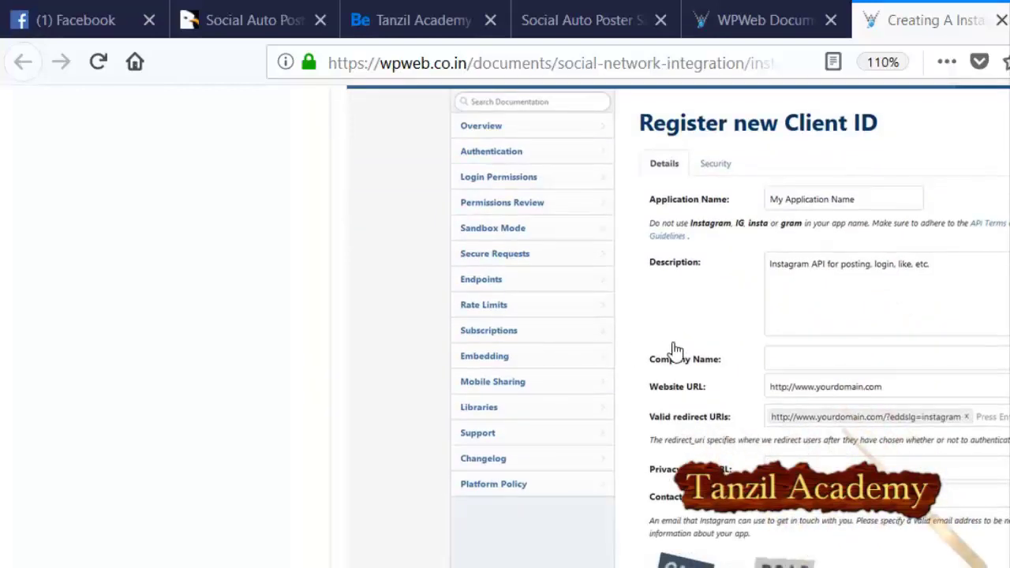
pyautogui.scroll(-5, 675, 351)
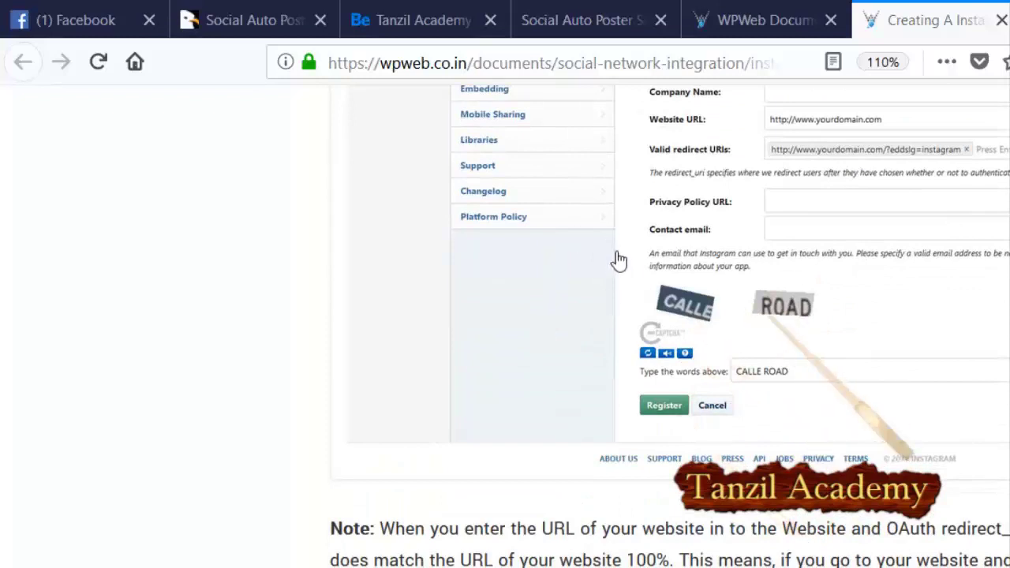
# - Examine the Instagram guide's sections on the registered client, the permissions review submission and copying the client ID and secret into the plugin
pyautogui.scroll(-10, 623, 275)
pyautogui.scroll(-3, 622, 275)
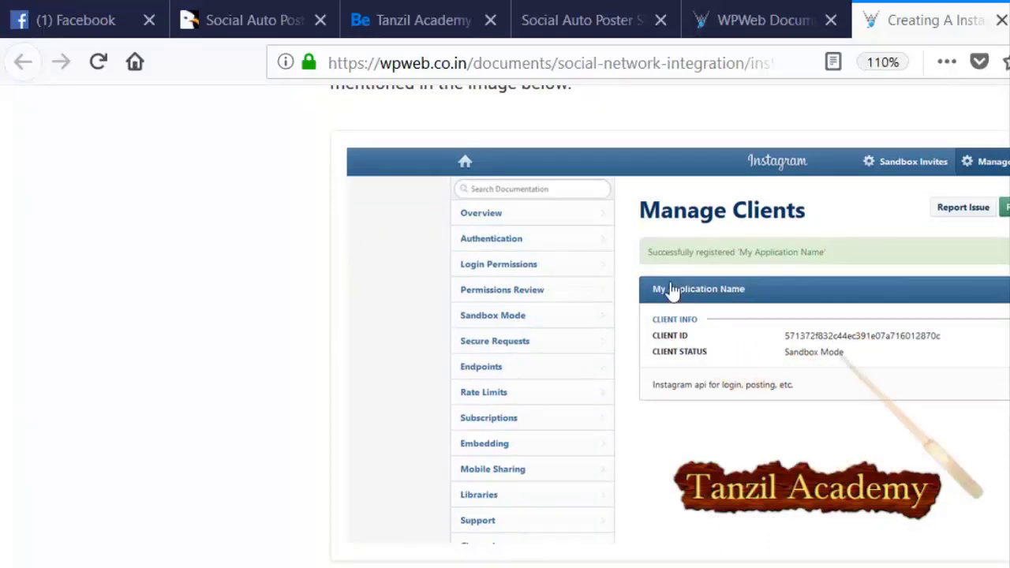
pyautogui.scroll(-10, 746, 287)
pyautogui.scroll(-5, 748, 287)
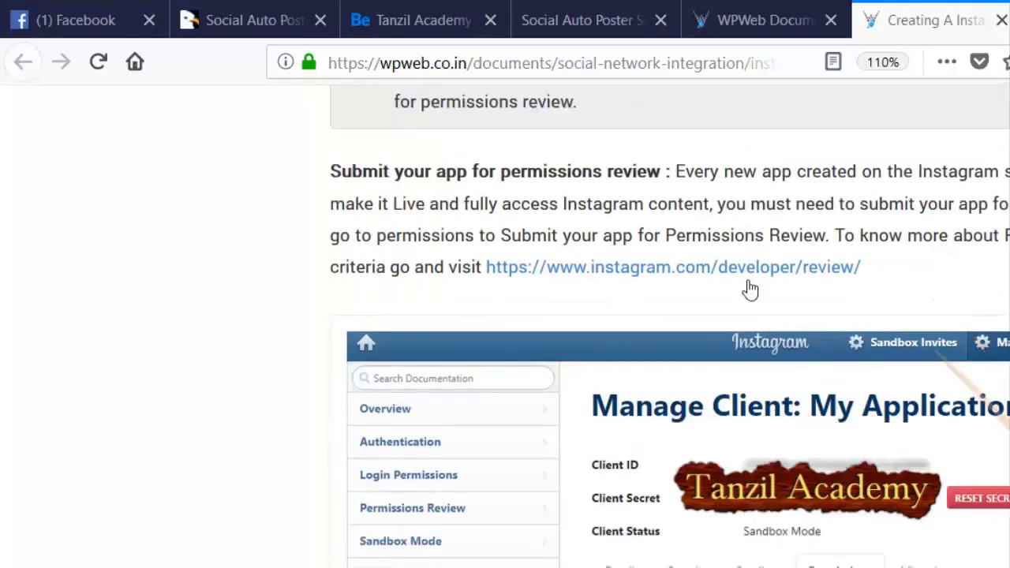
pyautogui.scroll(5, 557, 168)
pyautogui.scroll(-5, 557, 168)
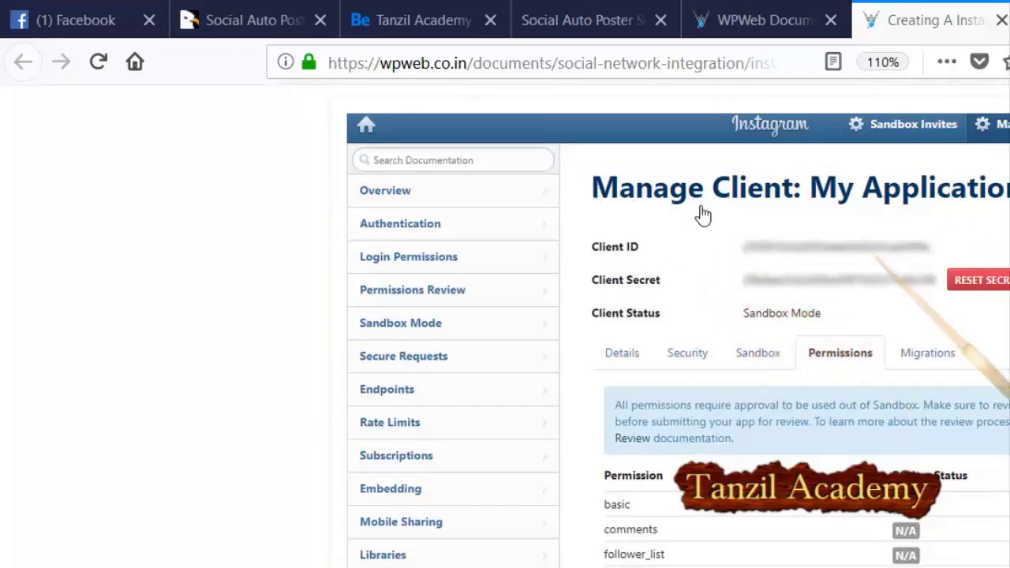
pyautogui.scroll(-5, 703, 214)
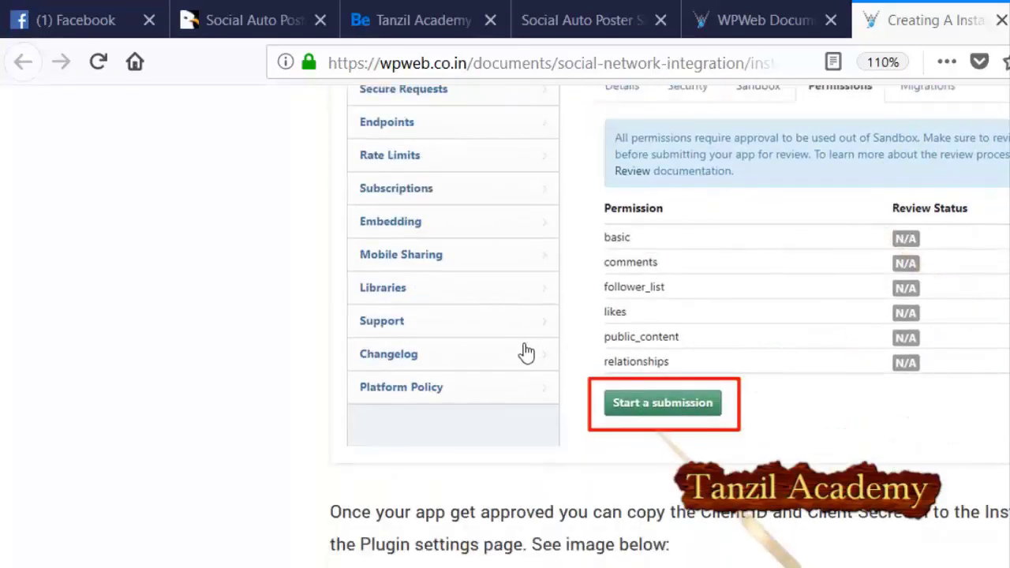
pyautogui.scroll(-10, 534, 338)
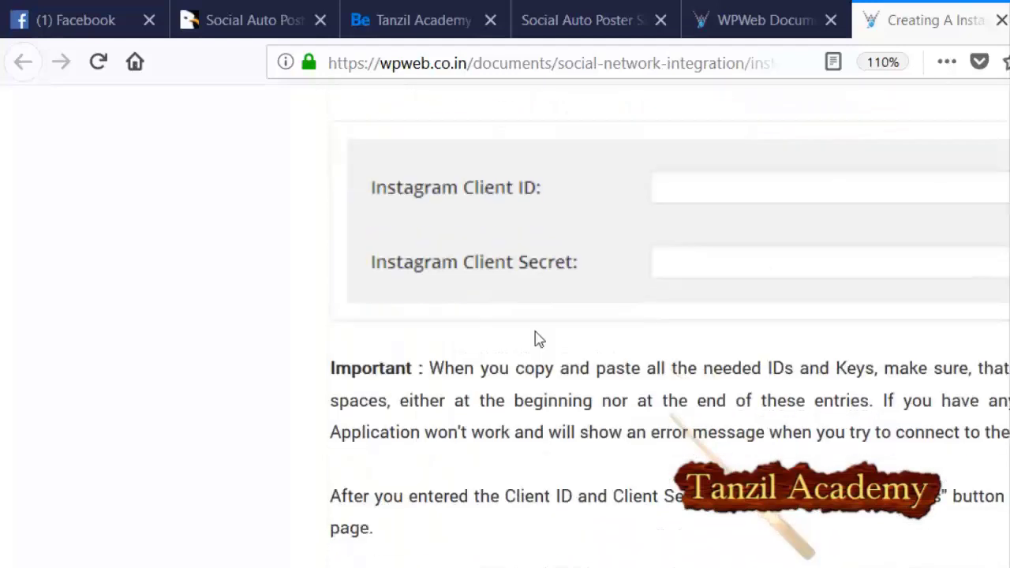
# - Open the Instagram settings of Social Auto Poster and examine the username and password fields under Instagram API Settings
pyautogui.click(576, 19)
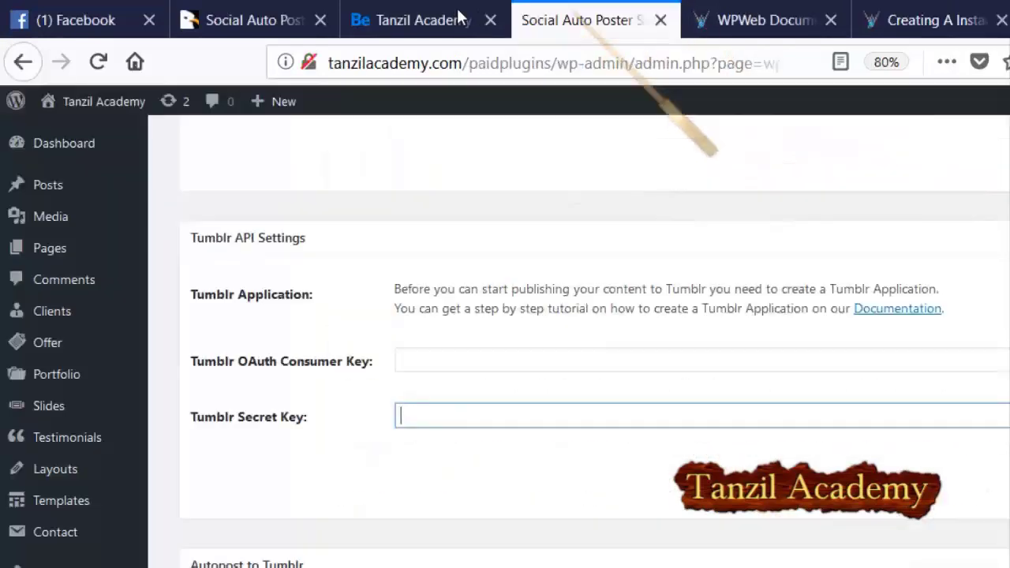
pyautogui.scroll(10, 382, 267)
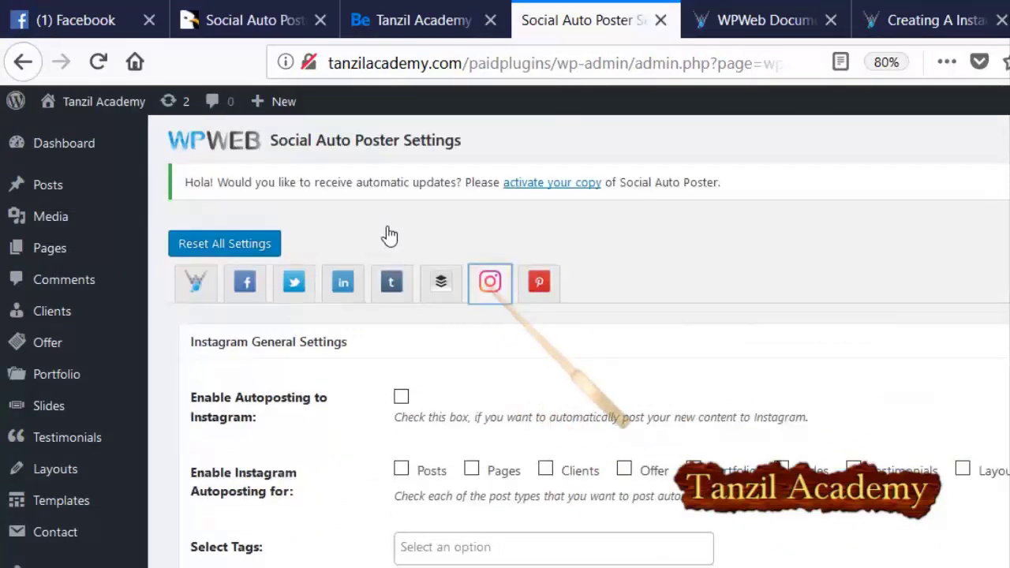
pyautogui.scroll(-15, 389, 235)
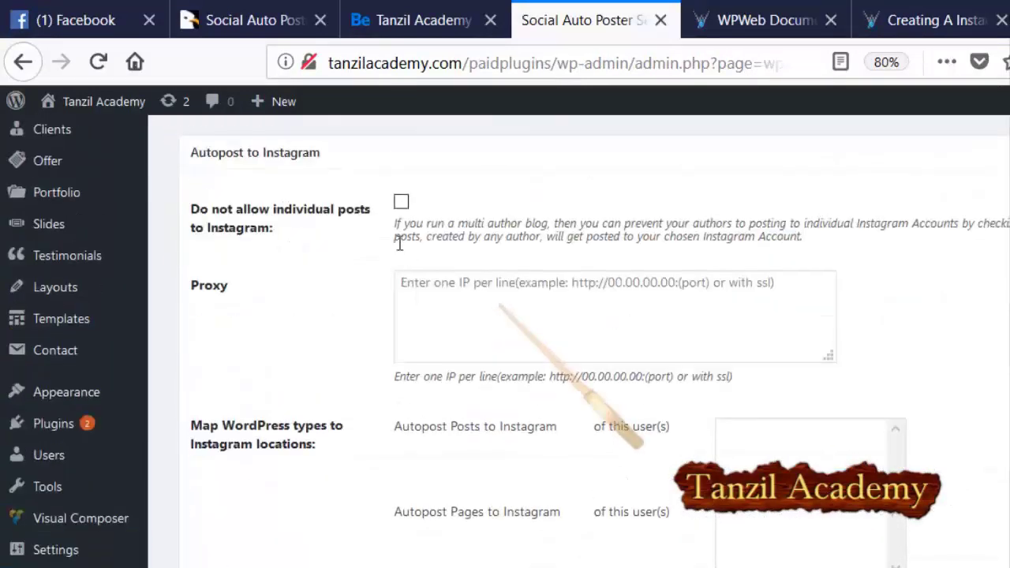
pyautogui.scroll(5, 400, 243)
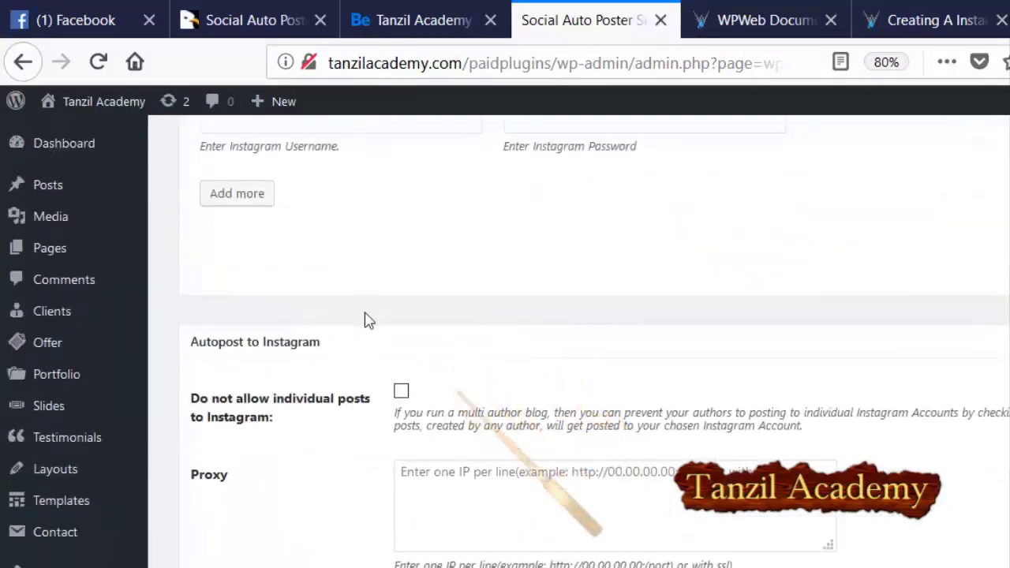
pyautogui.scroll(6, 280, 397)
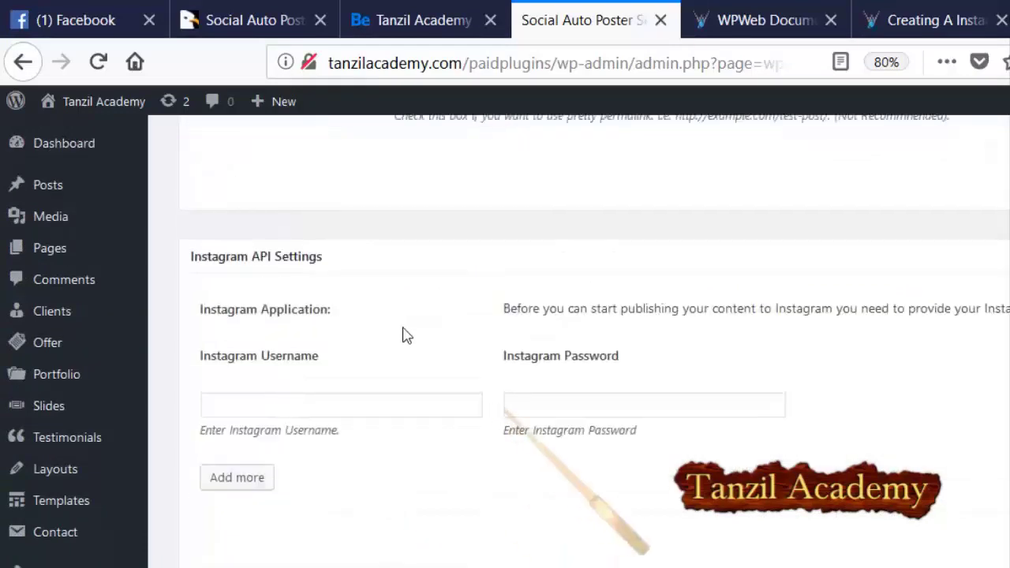
pyautogui.press('Tab')
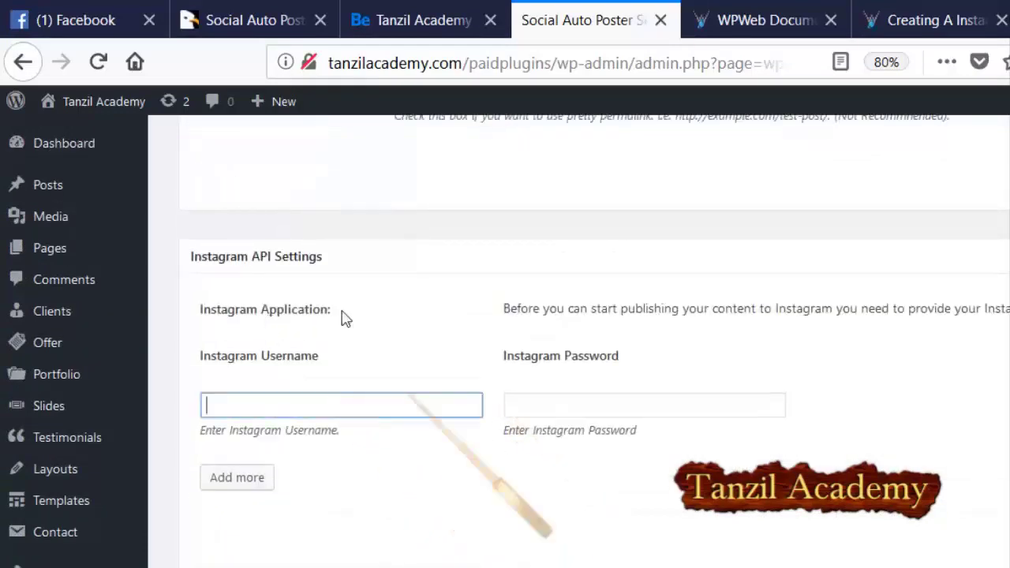
pyautogui.press('Tab')
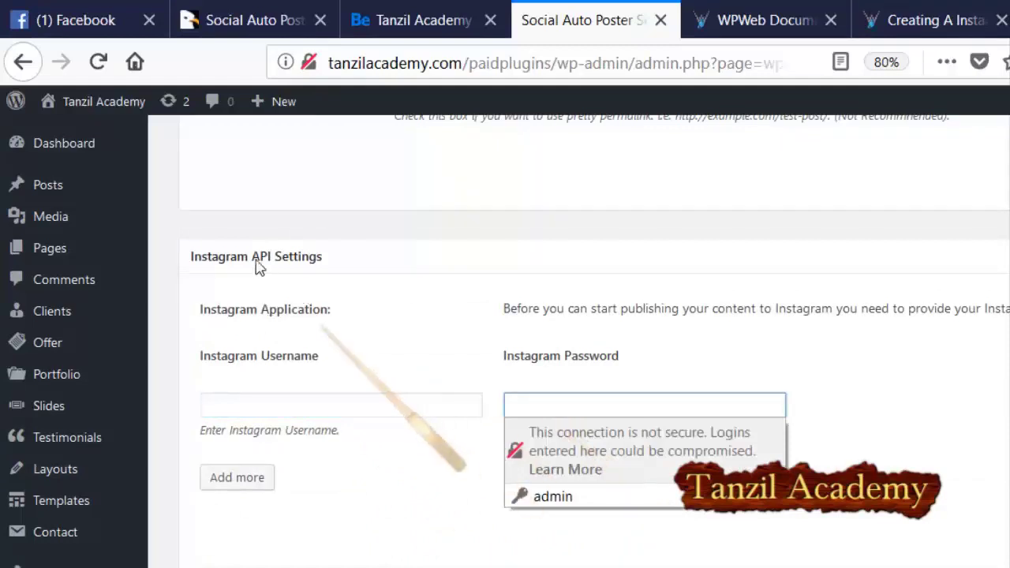
pyautogui.press('Down')
pyautogui.press('Return')
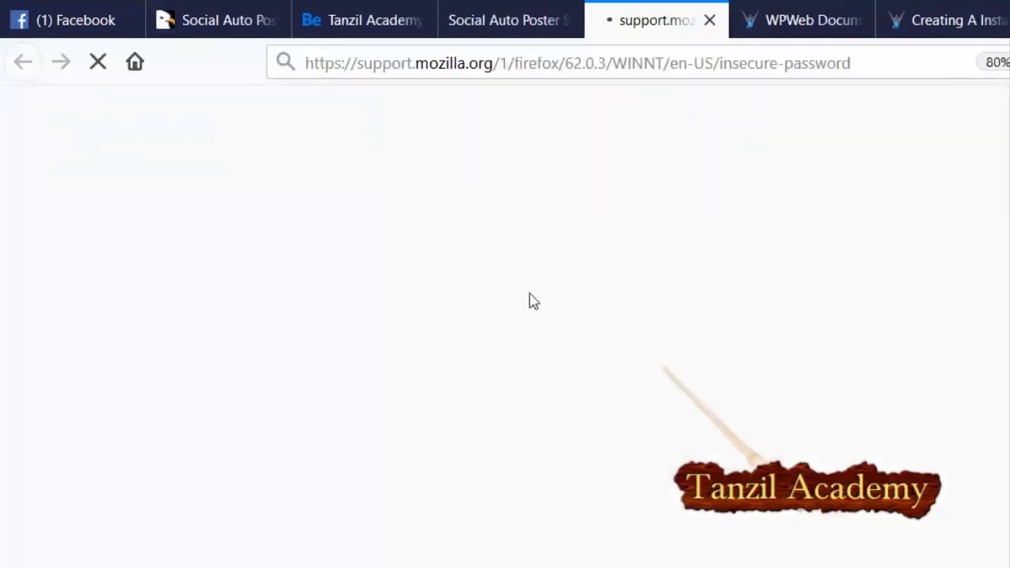
pyautogui.hotkey('ctrl', 'w')
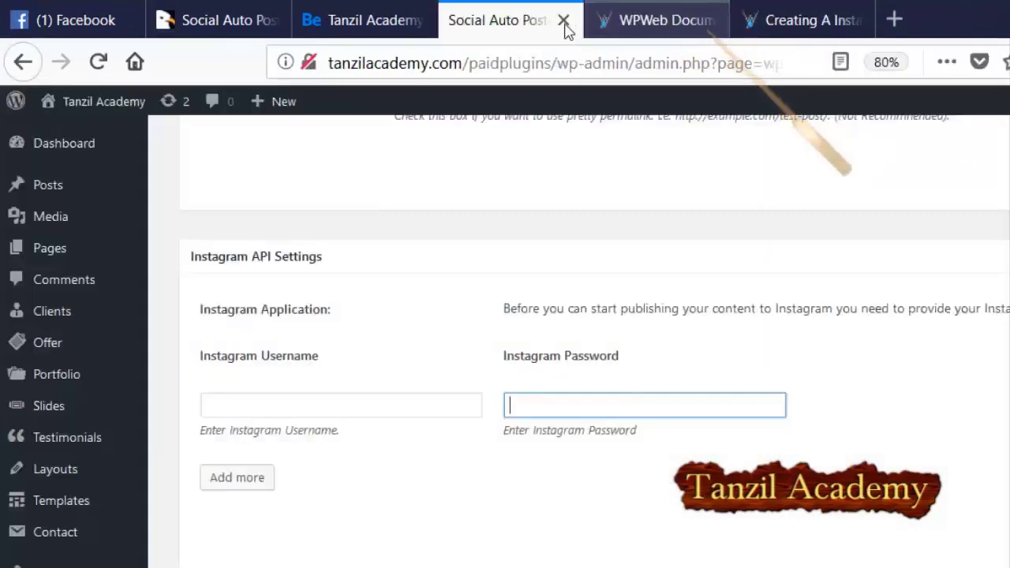
# - Read in the Pinterest guide how to create an app, covering the new app form, the app ID and secret, and the platform fields
pyautogui.hotkey('ctrl', 'Tab')
pyautogui.hotkey('ctrl', 'Tab')
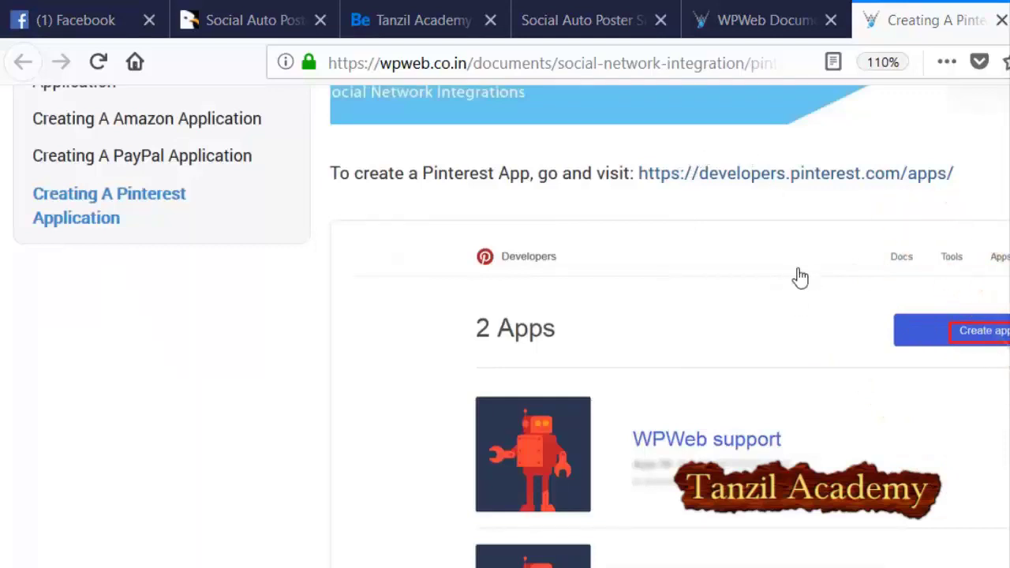
pyautogui.scroll(-6, 794, 284)
pyautogui.scroll(-3, 796, 288)
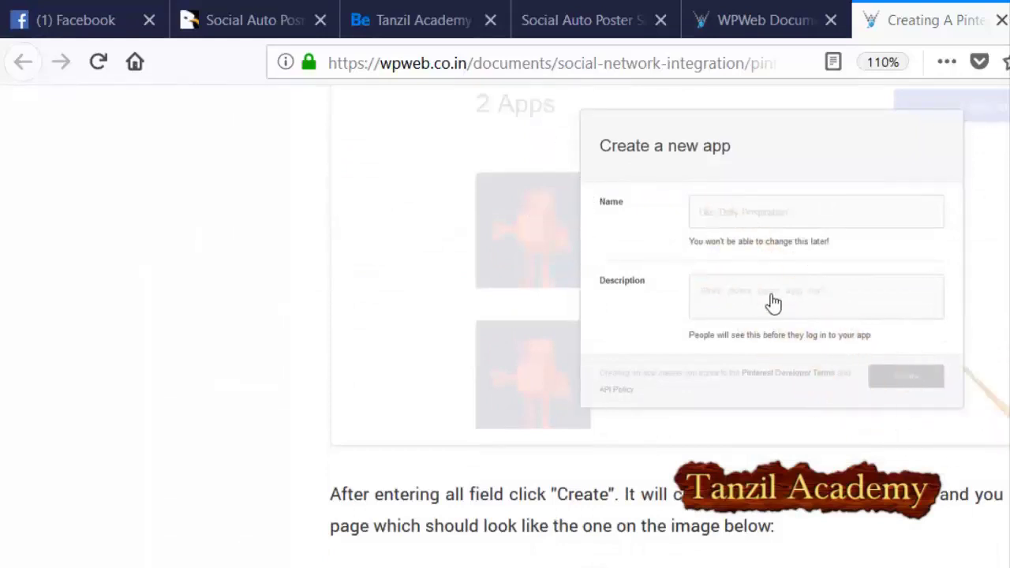
pyautogui.scroll(-4, 694, 232)
pyautogui.scroll(-2, 697, 229)
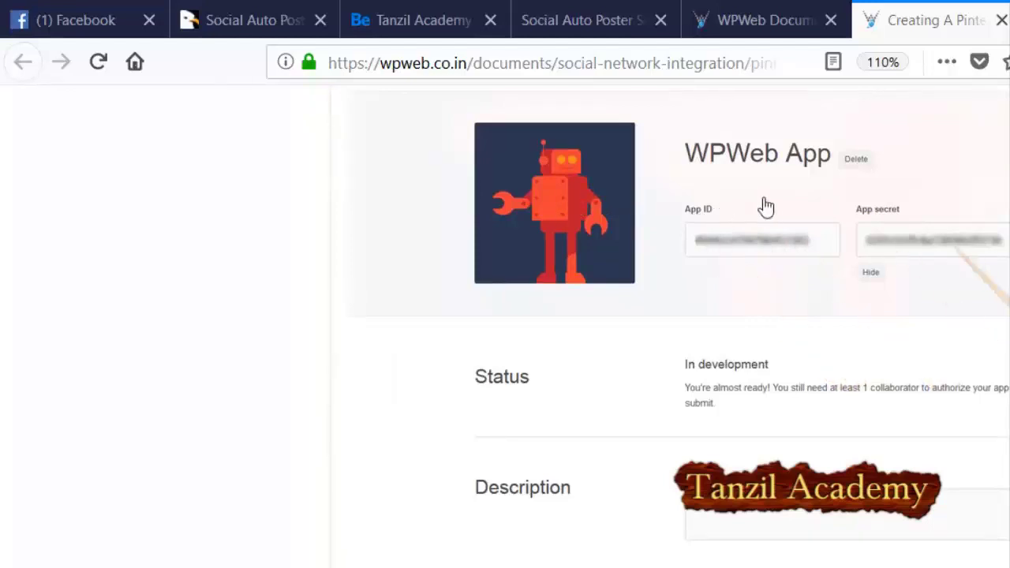
pyautogui.scroll(-3, 771, 206)
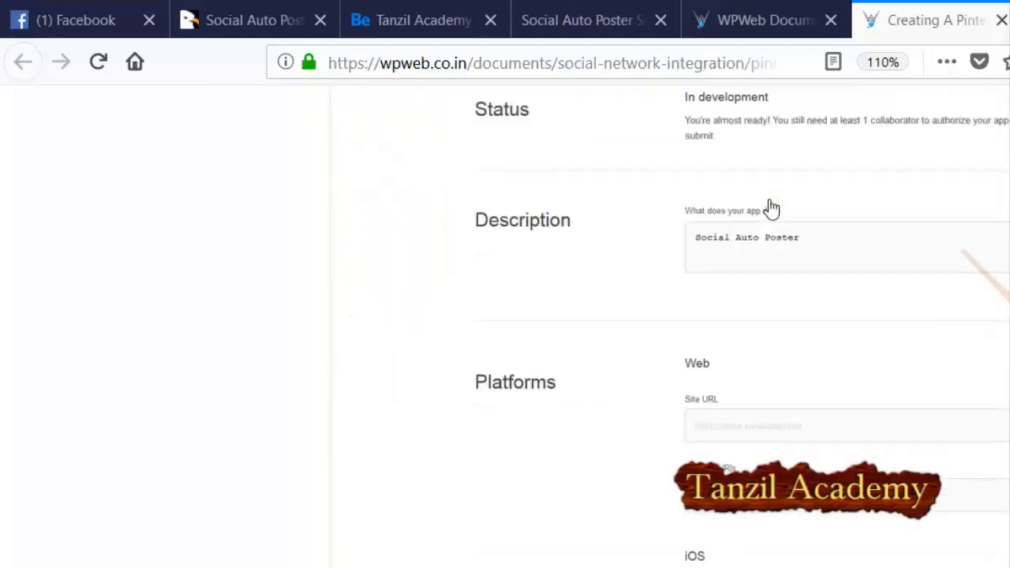
pyautogui.scroll(-10, 600, 371)
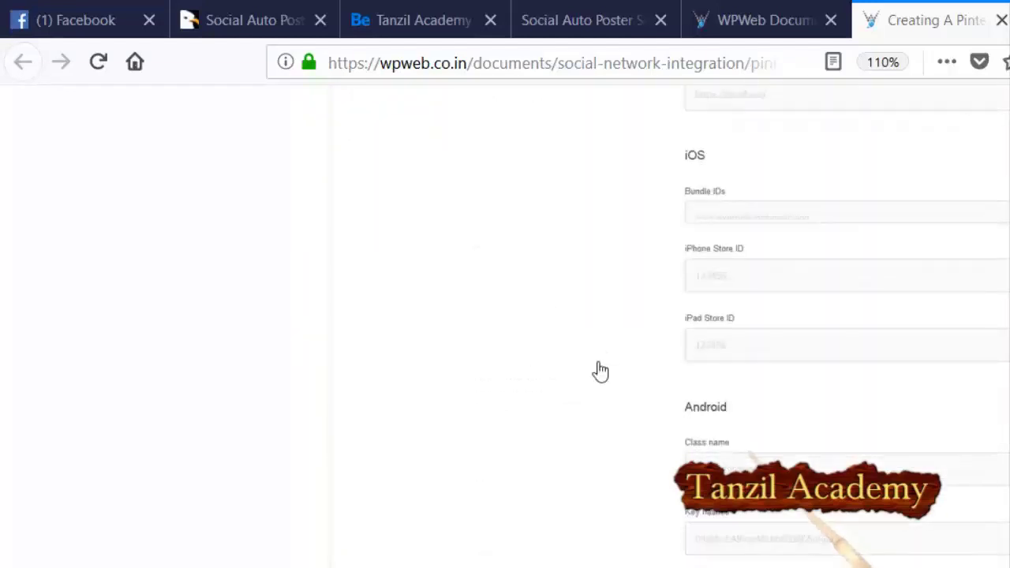
pyautogui.scroll(-5, 590, 210)
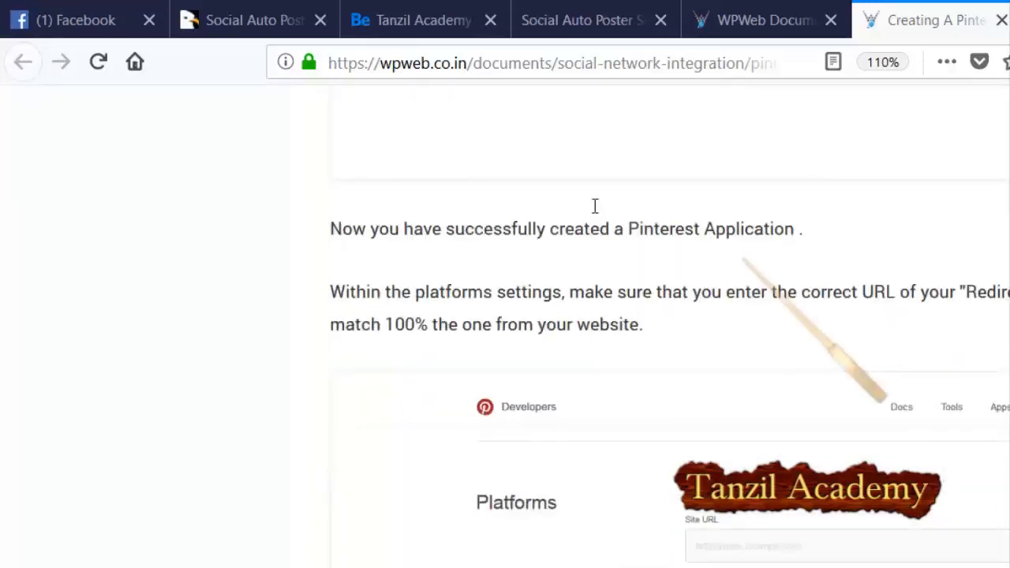
# - Examine the Pinterest guide's sections on the redirect URI, copying the App ID and secret into the plugin, and granting the app permission
pyautogui.scroll(-2, 595, 206)
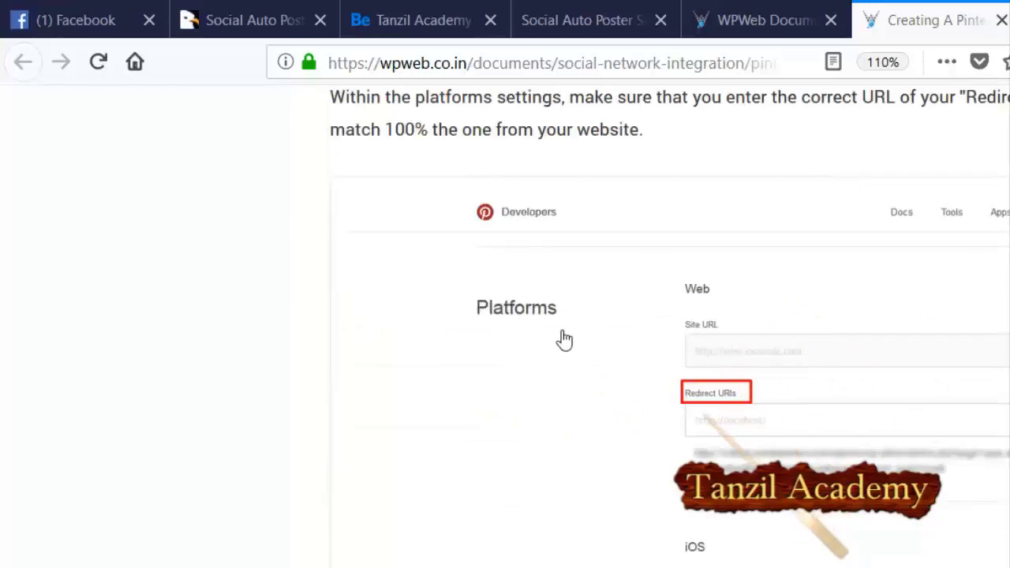
pyautogui.scroll(-2, 587, 315)
pyautogui.scroll(-3, 627, 286)
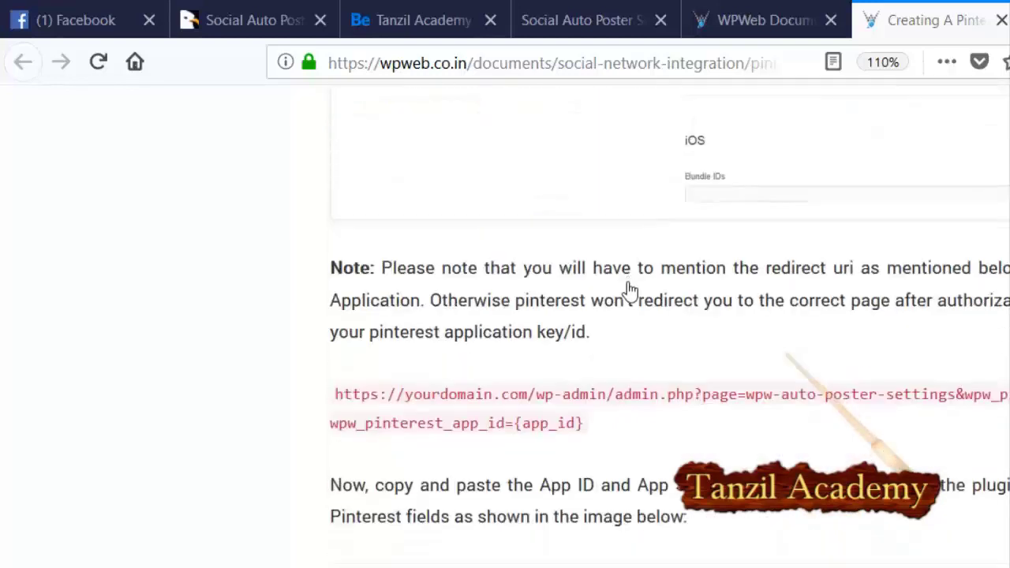
pyautogui.scroll(-15, 629, 289)
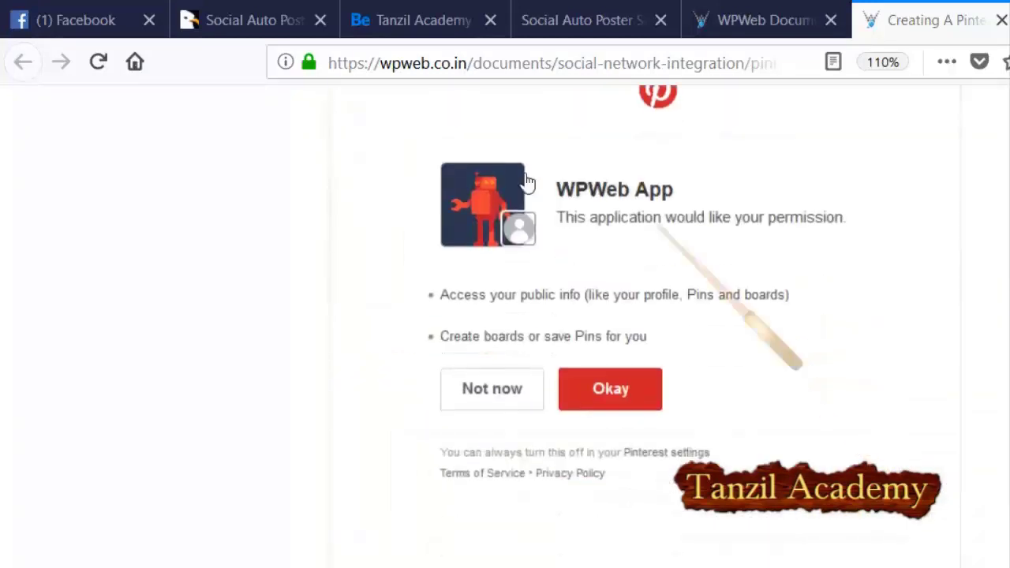
pyautogui.scroll(-2, 473, 326)
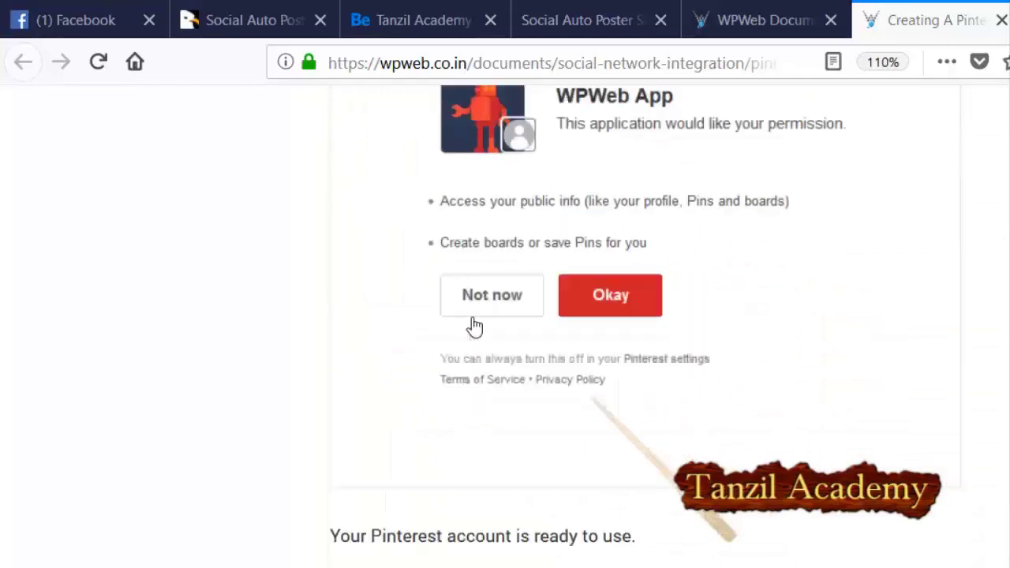
pyautogui.scroll(-12, 473, 326)
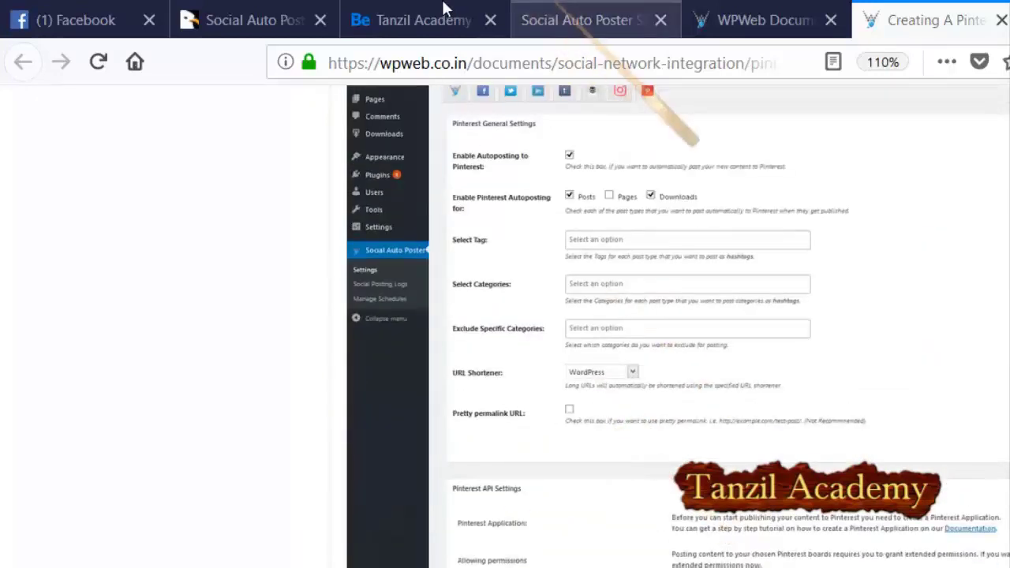
# - Open the Pinterest settings of Social Auto Poster and examine the Pinterest API and general settings
pyautogui.click(576, 20)
pyautogui.scroll(10, 430, 221)
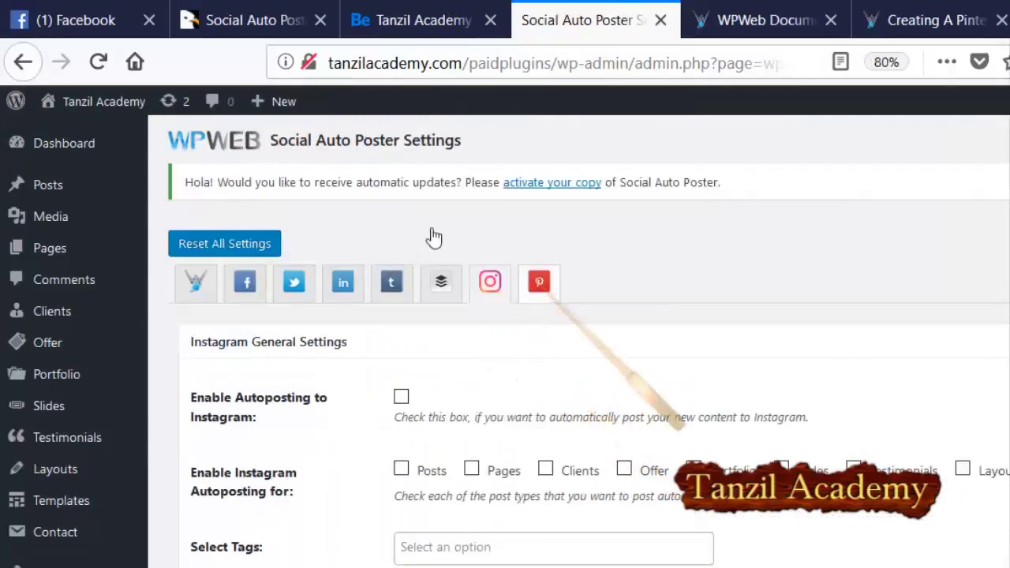
pyautogui.click(538, 281)
pyautogui.scroll(-8, 434, 237)
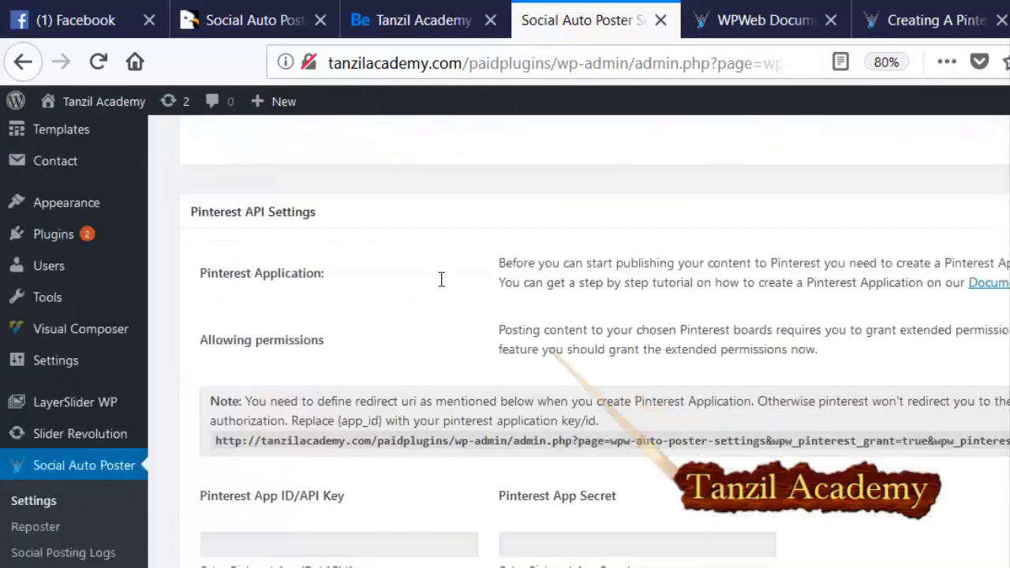
pyautogui.scroll(8, 439, 279)
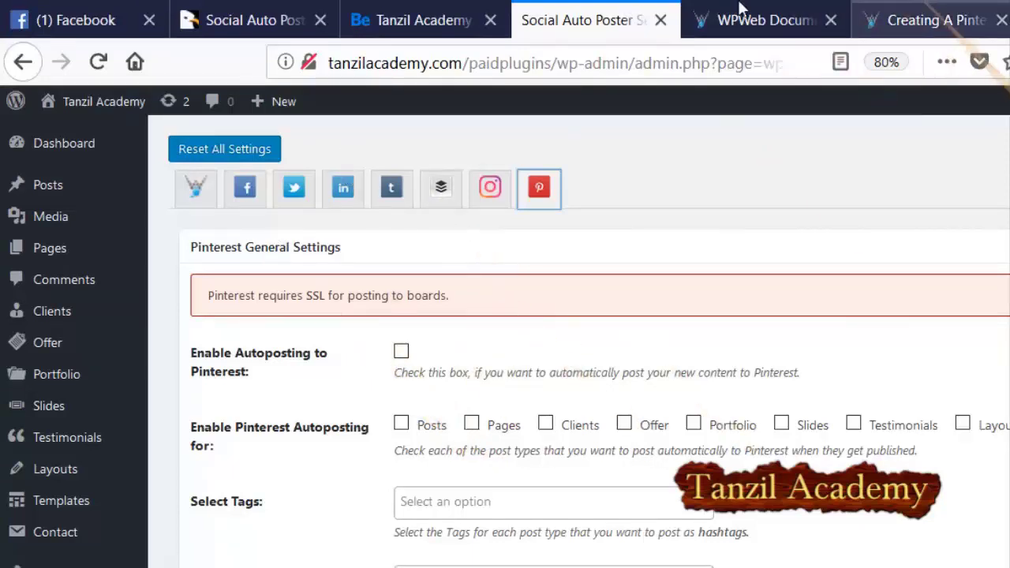
pyautogui.scroll(2, 553, 253)
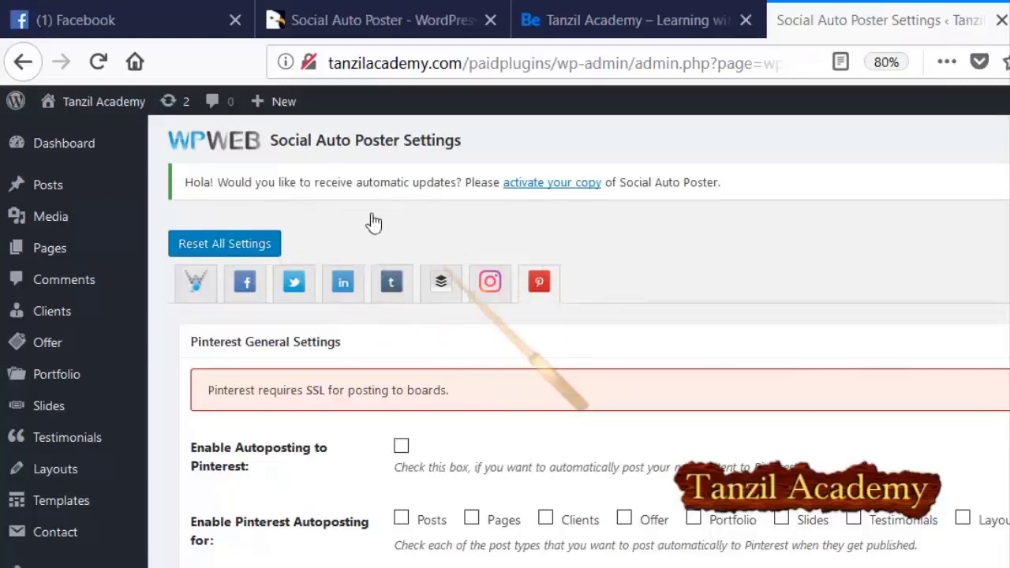
# - Go to the site's installed plugins and open the Docs of Social Auto Poster in a new tab
pyautogui.scroll(-5, 16, 316)
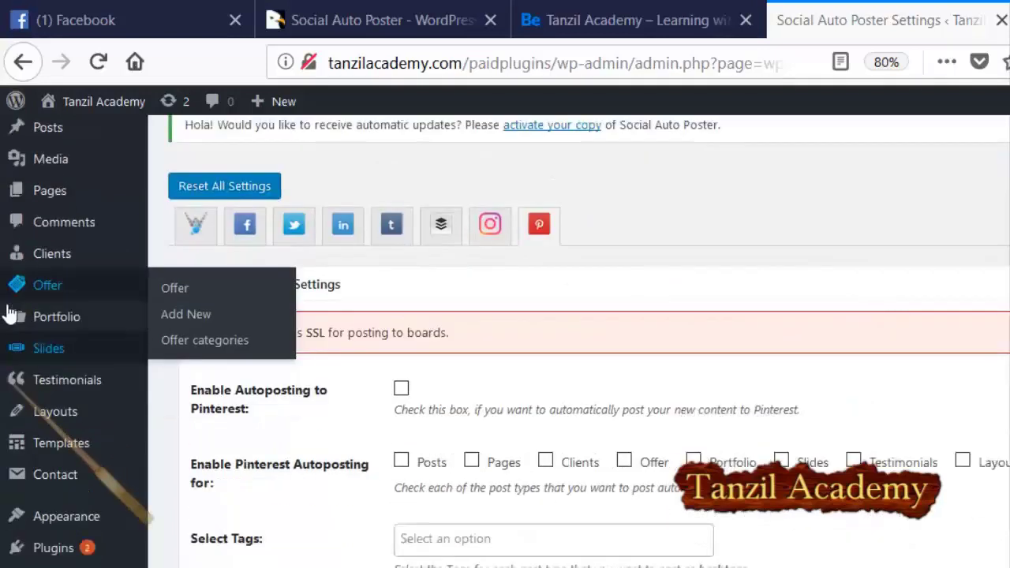
pyautogui.click(52, 314)
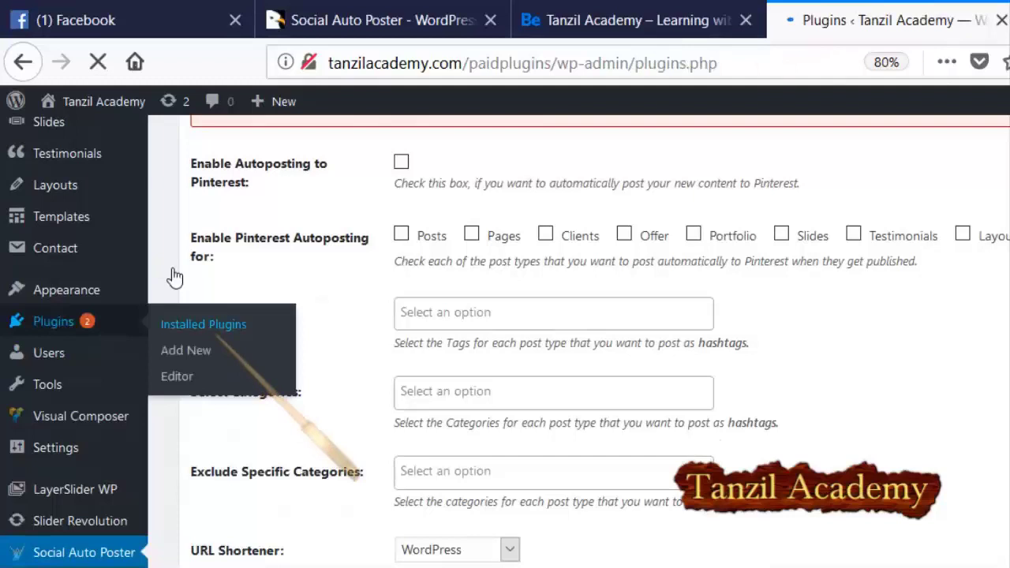
pyautogui.scroll(-5, 322, 286)
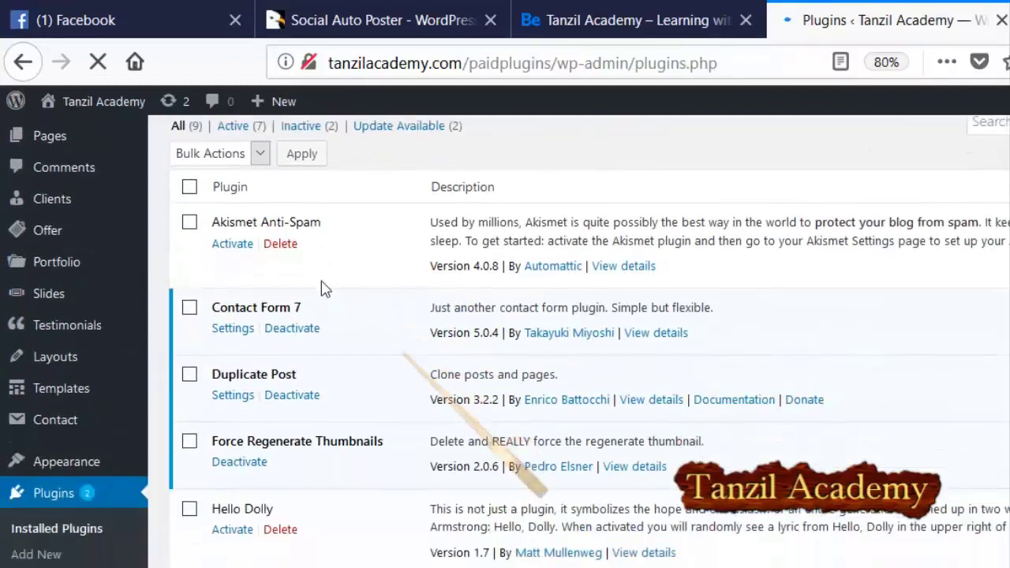
pyautogui.scroll(-4, 322, 286)
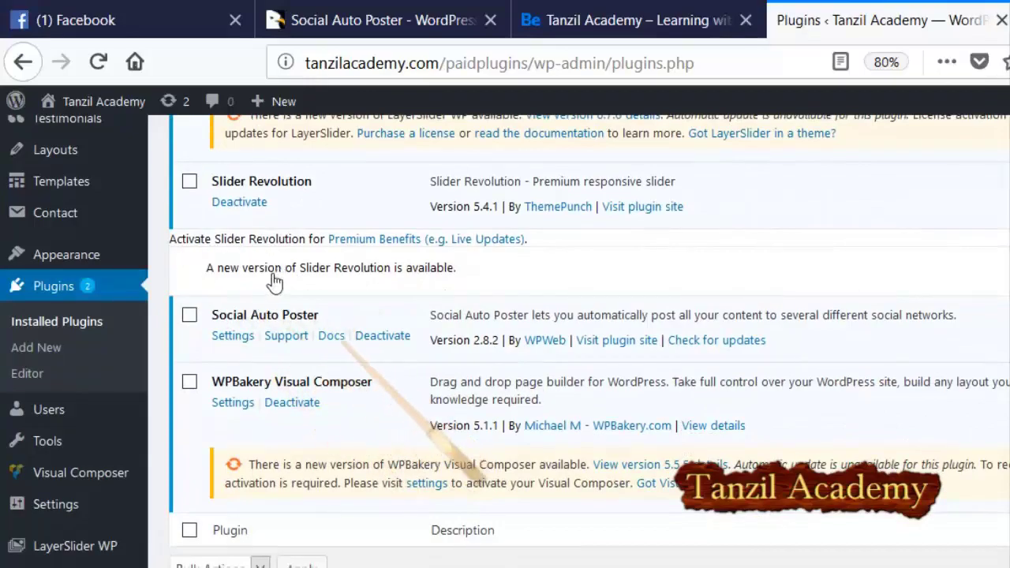
pyautogui.rightClick(331, 335)
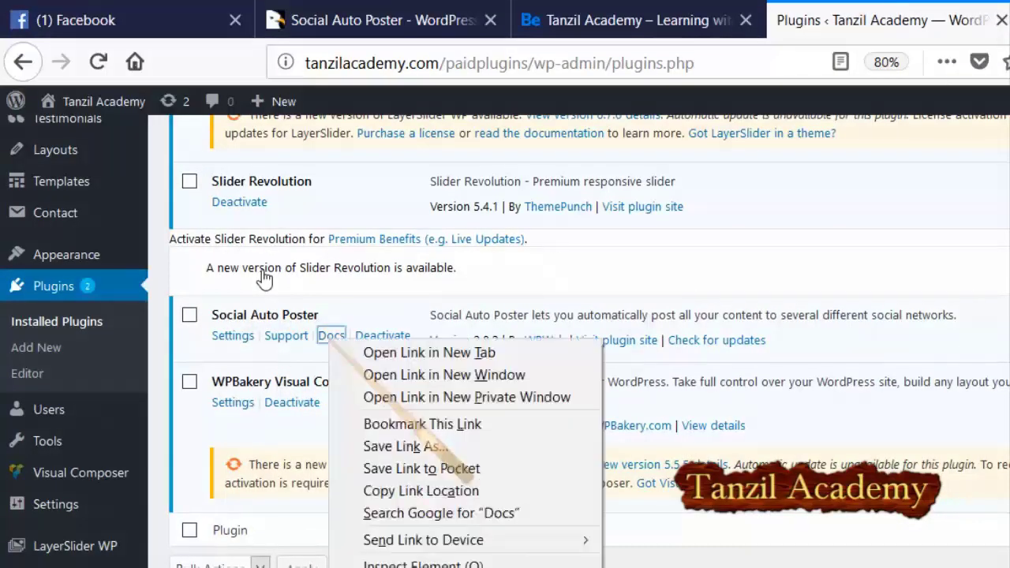
pyautogui.click(347, 349)
pyautogui.hotkey('ctrl', 'Tab')
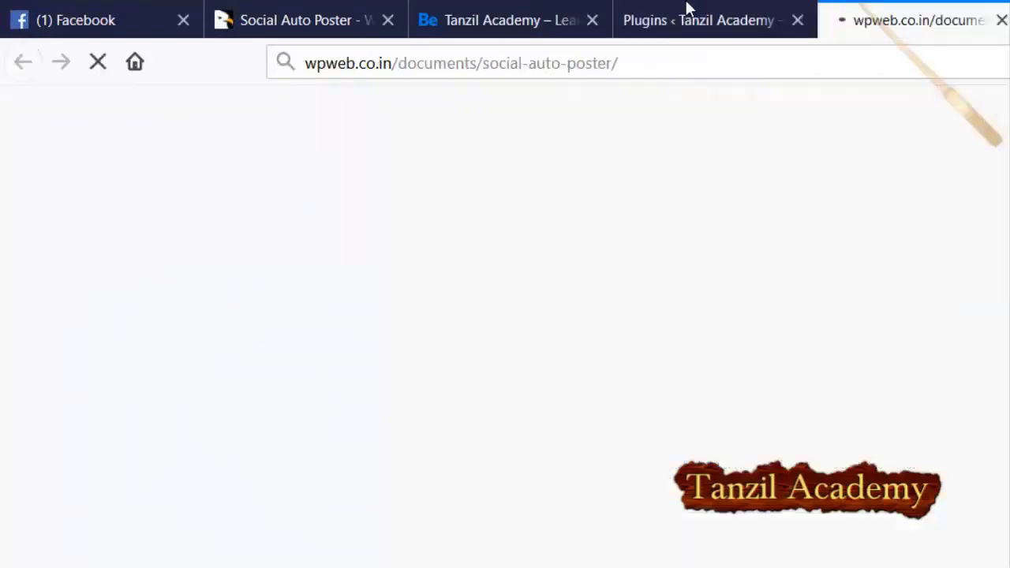
# - Open the Social Auto Poster Setup Docs and look over their introduction and list of topics
pyautogui.scroll(-3, 584, 236)
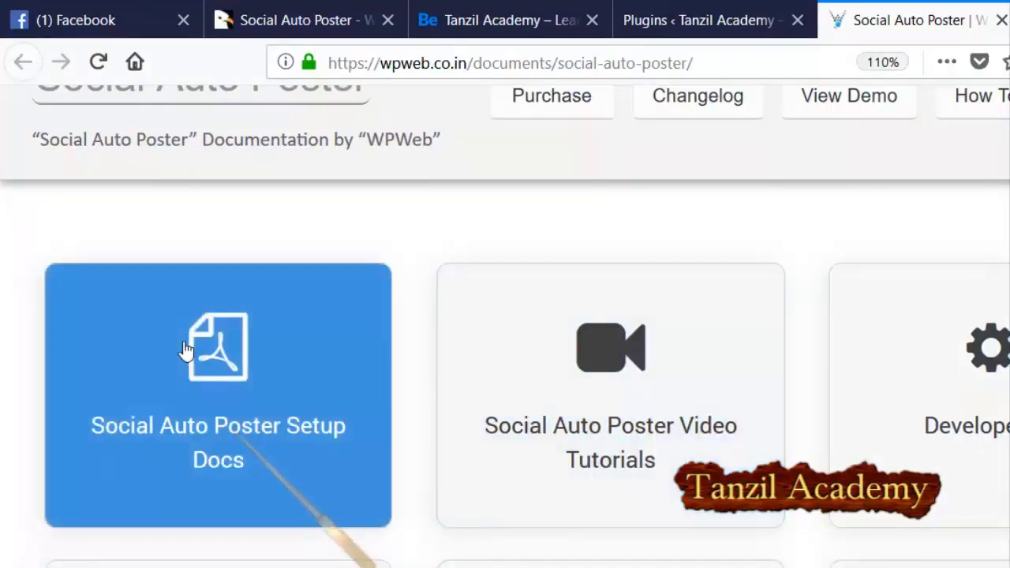
pyautogui.click(185, 352)
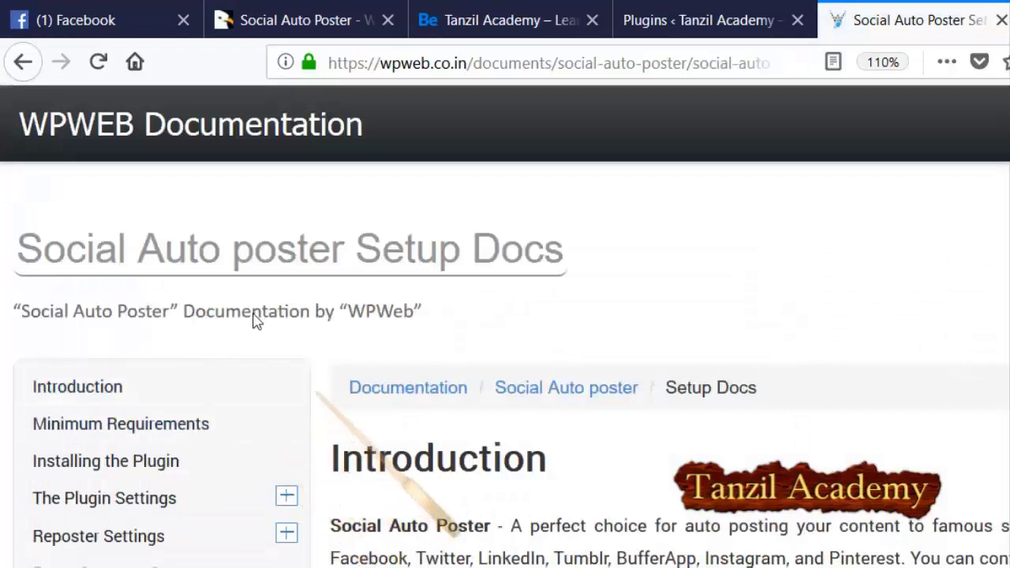
pyautogui.scroll(-3, 354, 348)
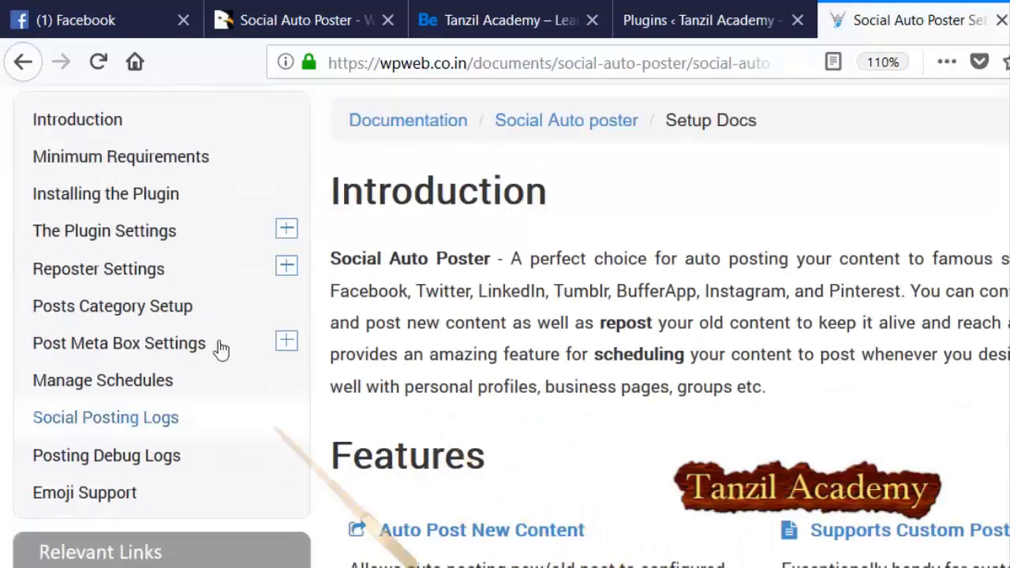
pyautogui.scroll(-5, 276, 379)
pyautogui.scroll(4, 307, 373)
pyautogui.scroll(5, 307, 372)
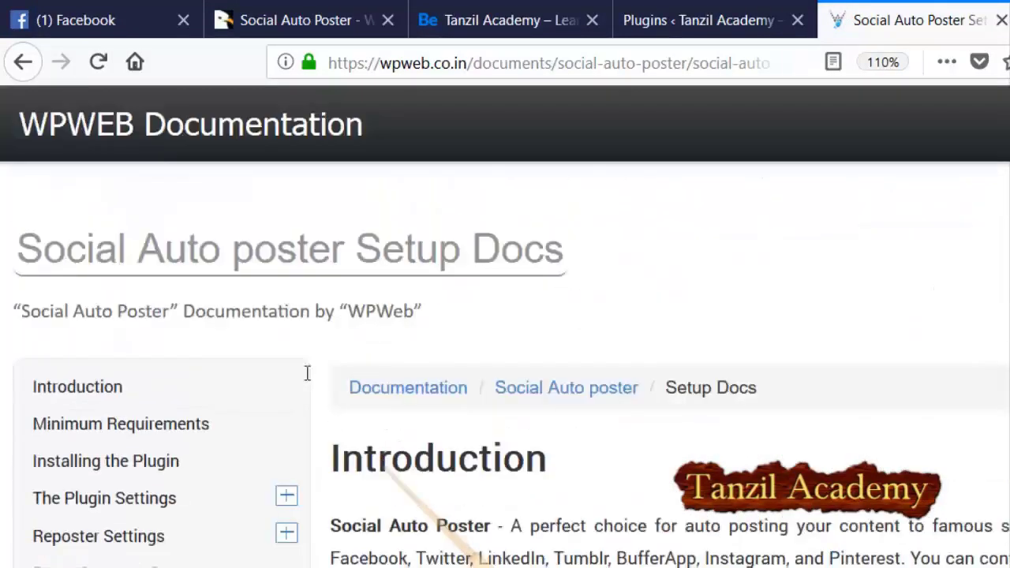
# - Go to the main WPWeb documentation page and locate the Social Network Integration section
pyautogui.click(348, 315)
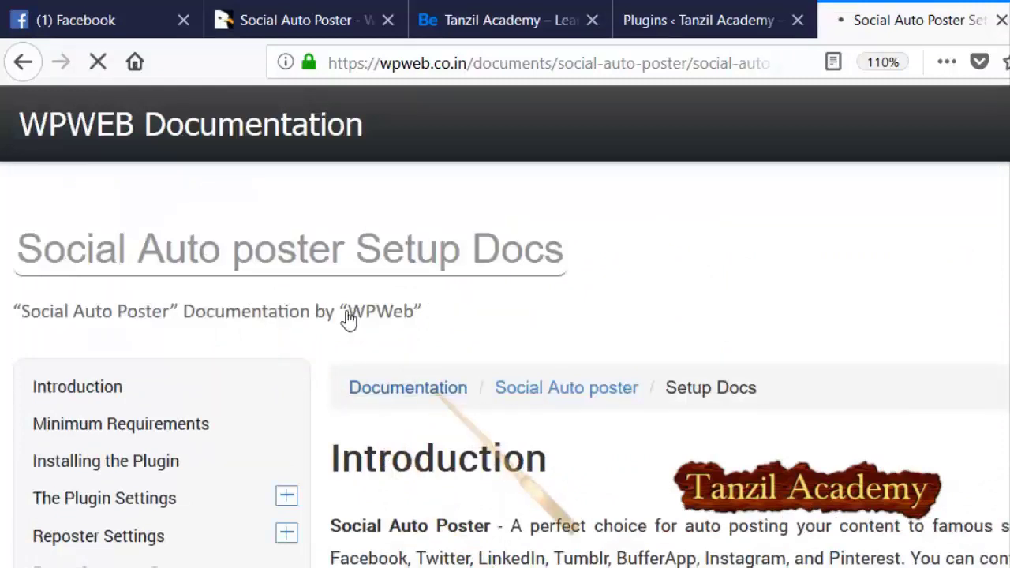
pyautogui.scroll(-10, 758, 347)
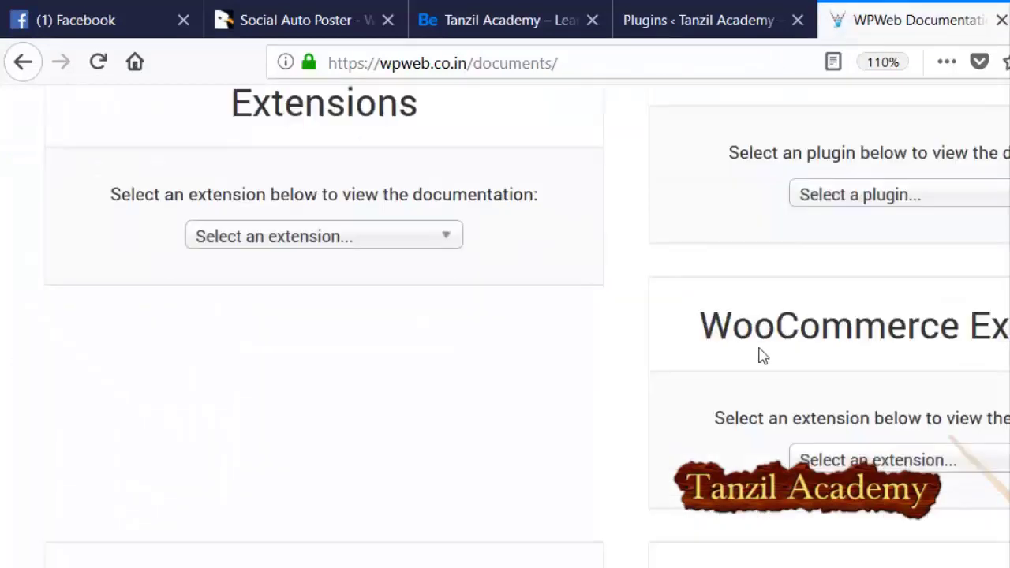
pyautogui.scroll(-9, 541, 326)
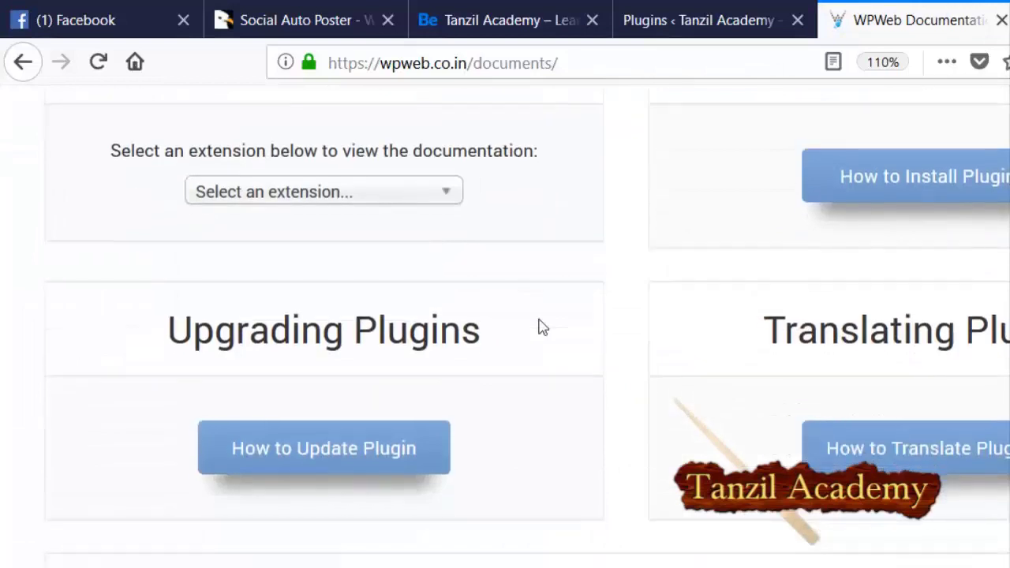
pyautogui.scroll(2, 397, 208)
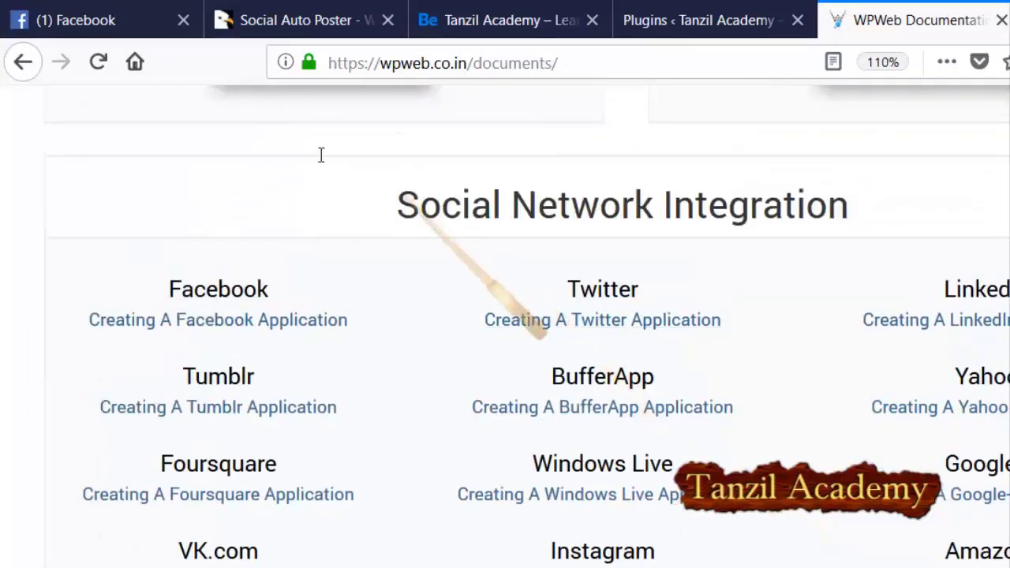
pyautogui.moveTo(321, 155); pyautogui.dragTo(705, 180)
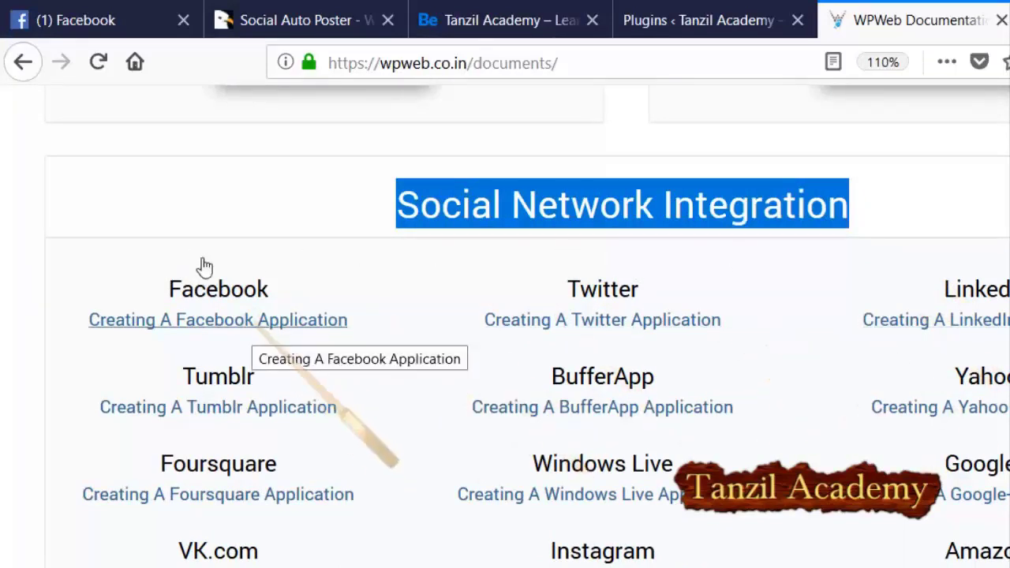
# - Open the Creating A Facebook Application guide in a new tab and view its tutorial video section
pyautogui.rightClick(255, 326)
pyautogui.press('Return')
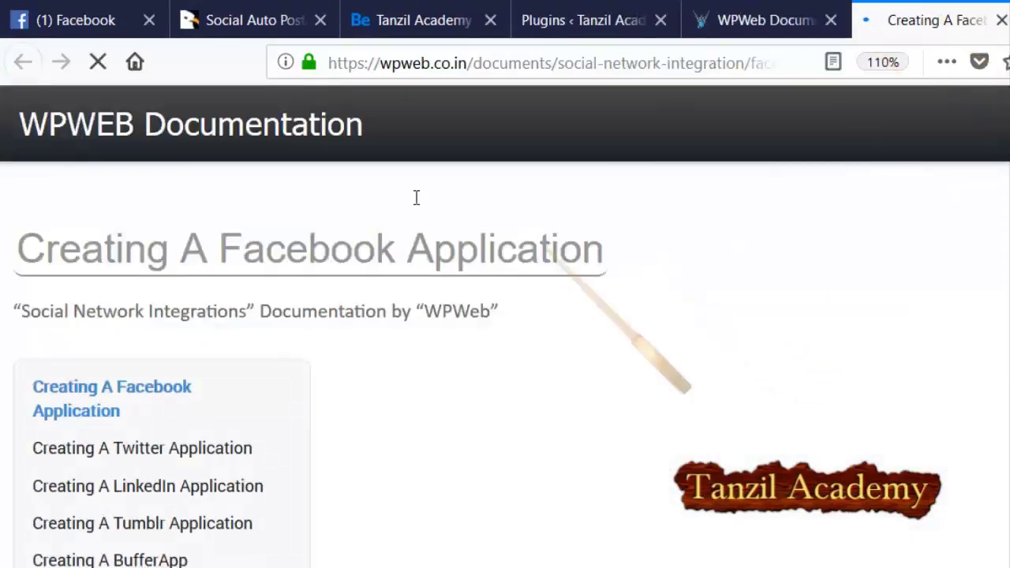
pyautogui.moveTo(115, 197); pyautogui.dragTo(474, 195)
pyautogui.scroll(-3, 526, 248)
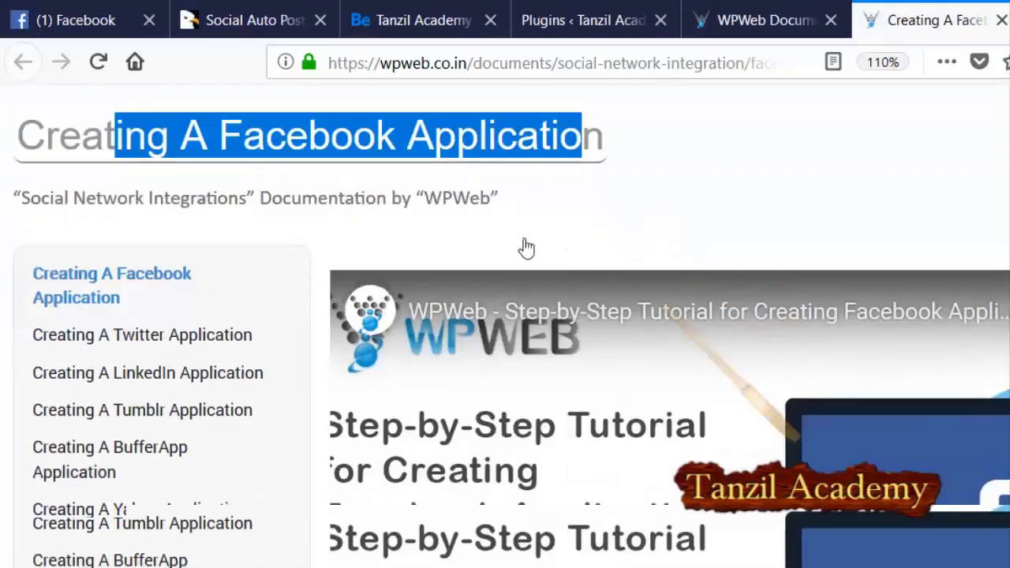